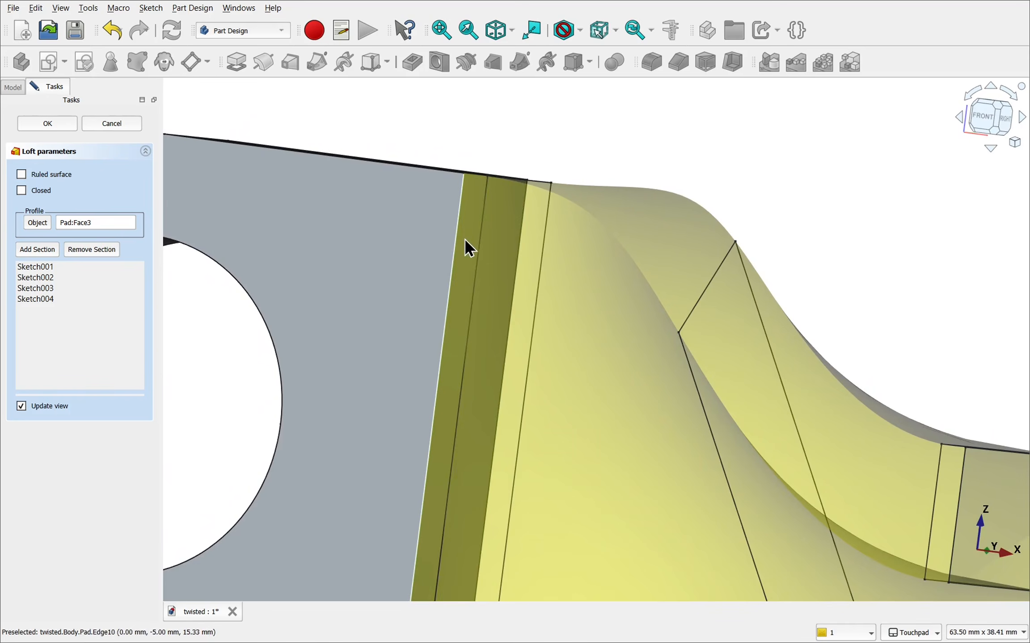
left_click(470, 241)
mouse_move(471, 243)
left_mouse_down("alt")
mouse_move(534, 320)
mouse_move(462, 255)
mouse_move(499, 237)
mouse_move(657, 230)
mouse_move(501, 260)
mouse_move(432, 257)
mouse_move(418, 246)
left_mouse_up("alt")
scroll(534, 320, "up", 4)
left_click(452, 241)
scroll(452, 240, "down", 4)
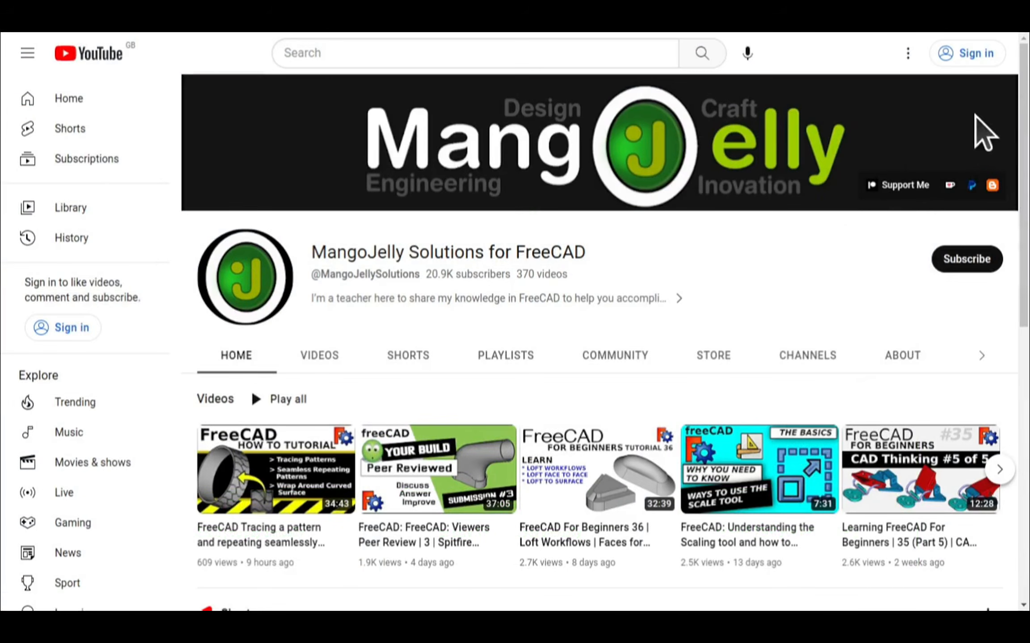
- Open the MangoJelly Solutions for FreeCAD channel's About page and view the donation links in its description
left_click(899, 357)
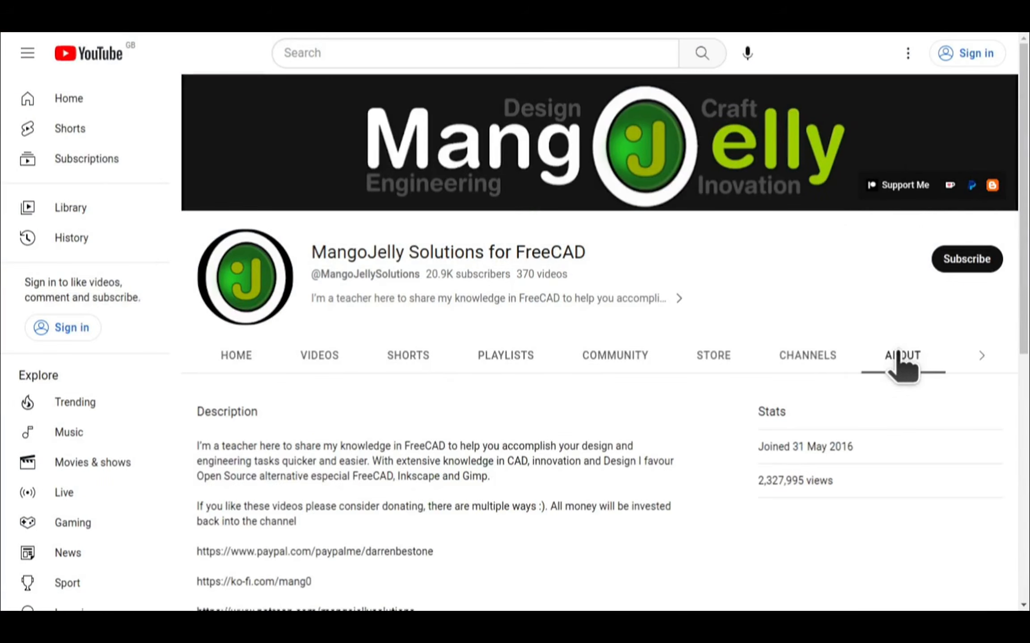
scroll(221, 465, "down", 4)
left_click_drag(409, 429, 198, 363)
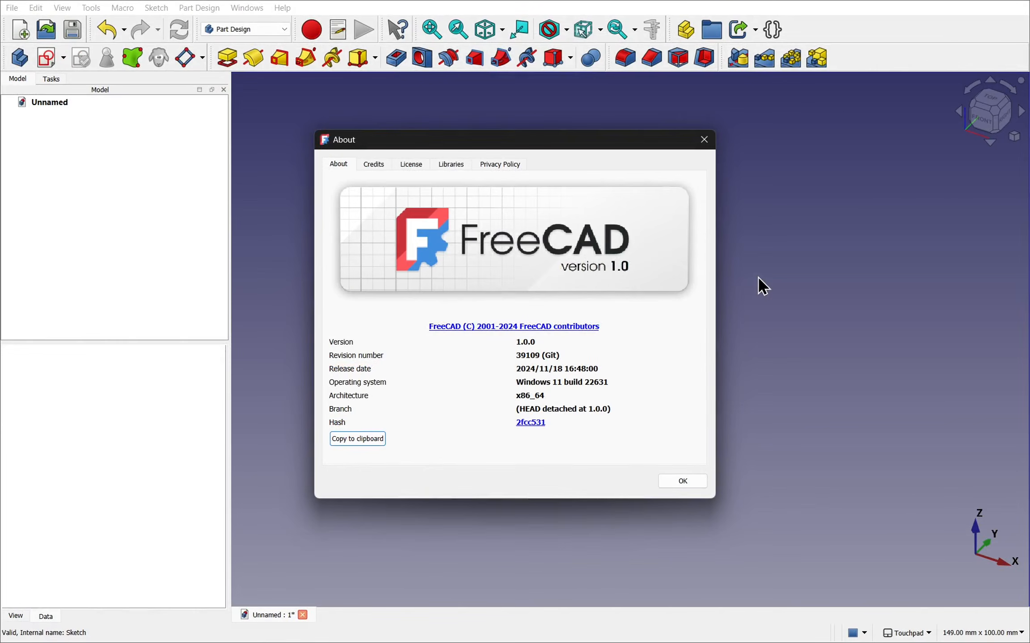
- Switch to FreeCAD, dismiss the version information and choose the Part Design workbench
left_click(685, 480)
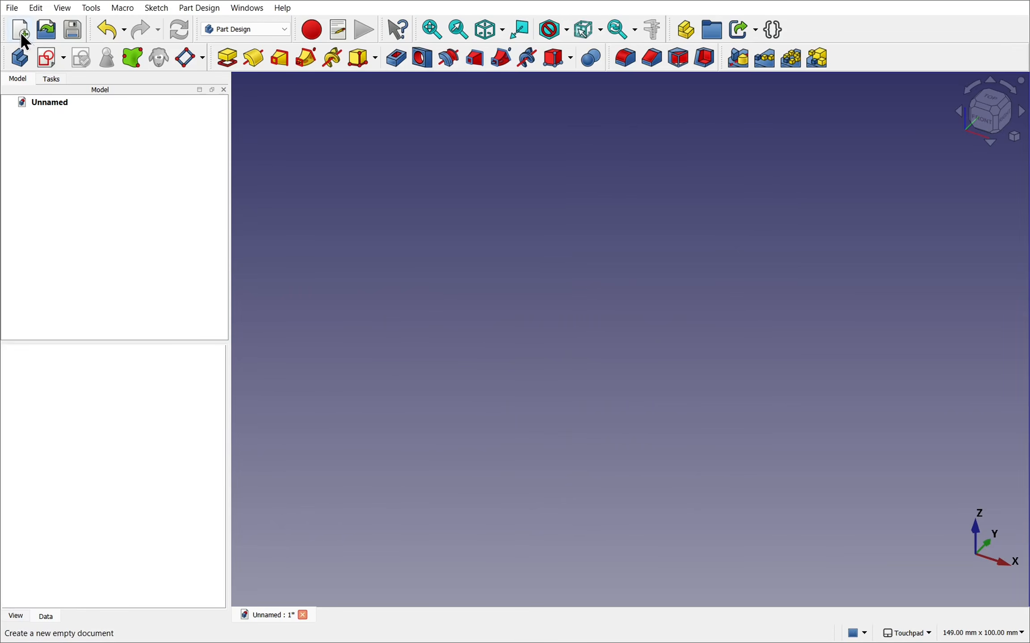
left_click(254, 32)
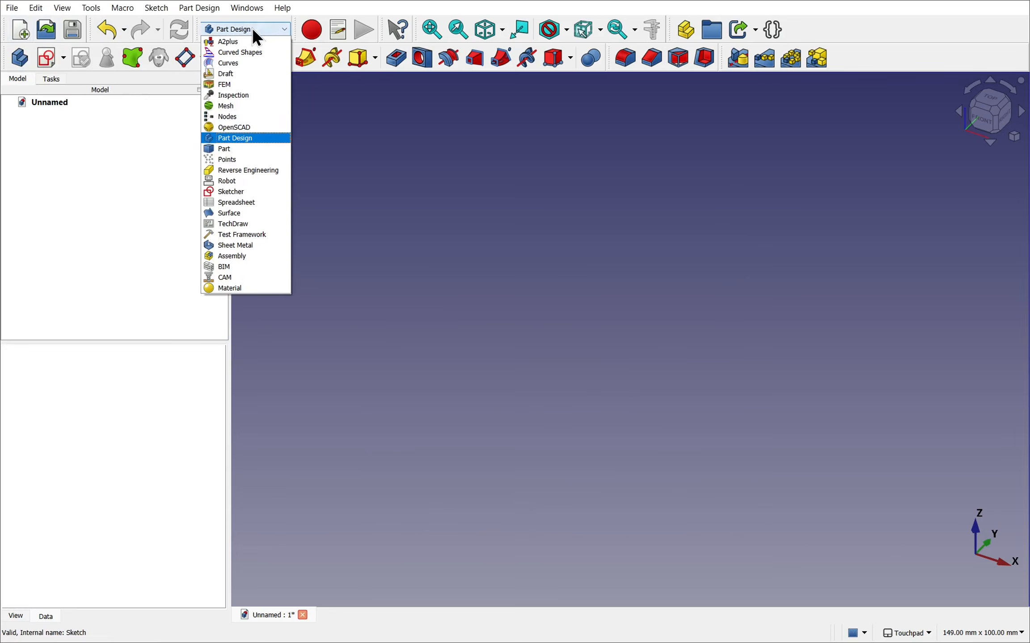
left_click(254, 139)
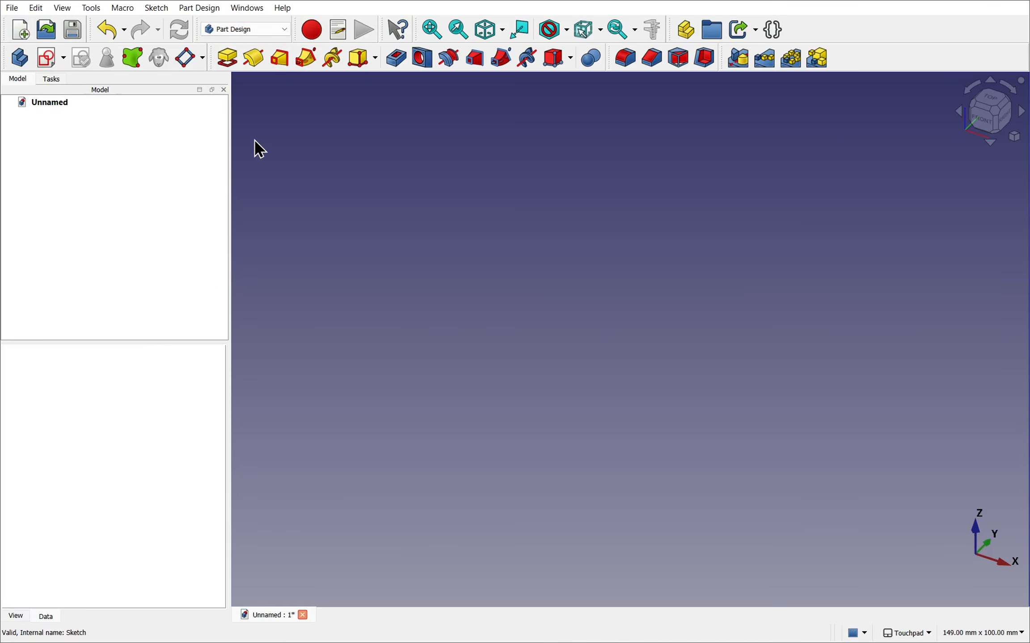
- Create a new body and start a sketch on its XY plane
left_click(18, 60)
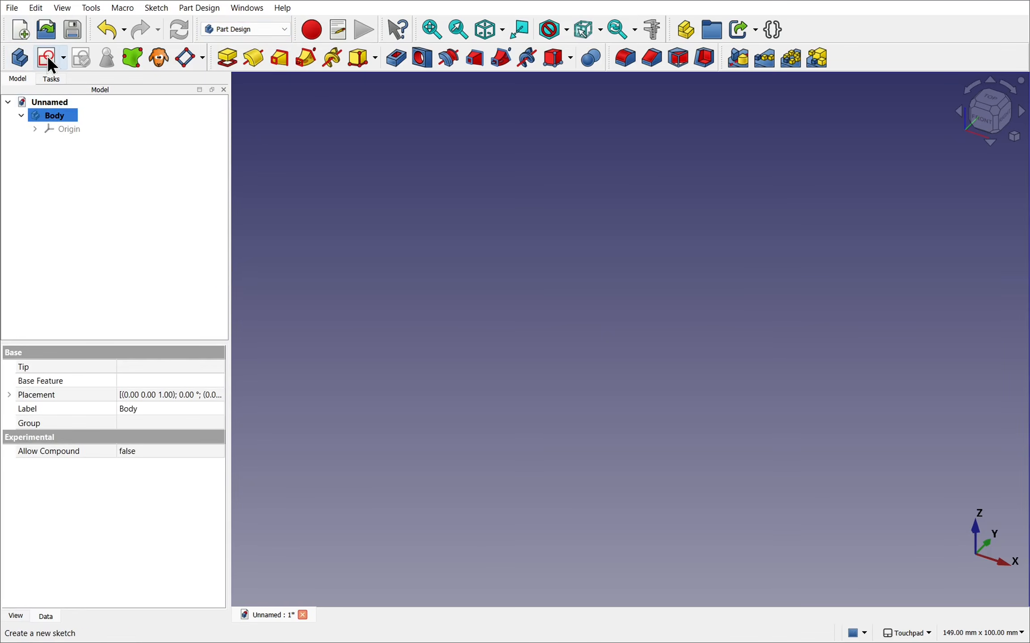
left_click(48, 59)
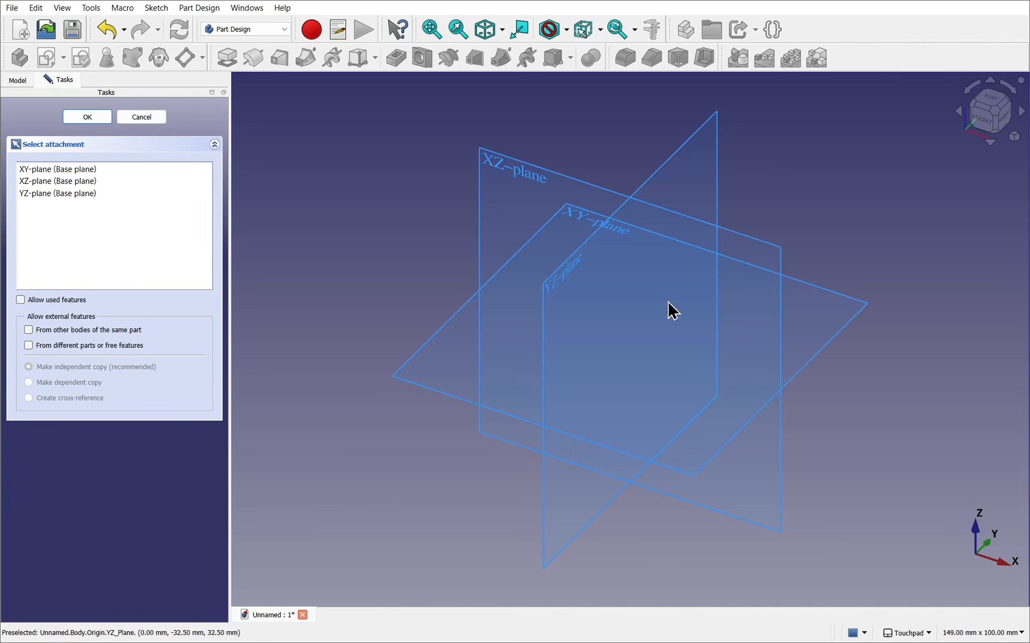
left_click(622, 241)
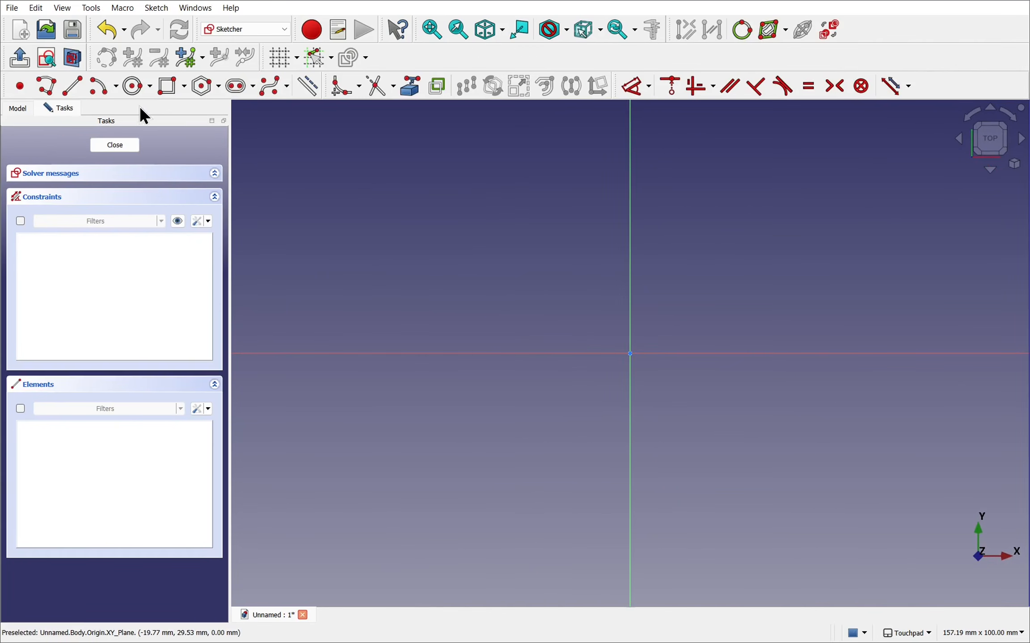
- Draw a circle about 23 mm in diameter centred on the sketch origin
left_click(134, 86)
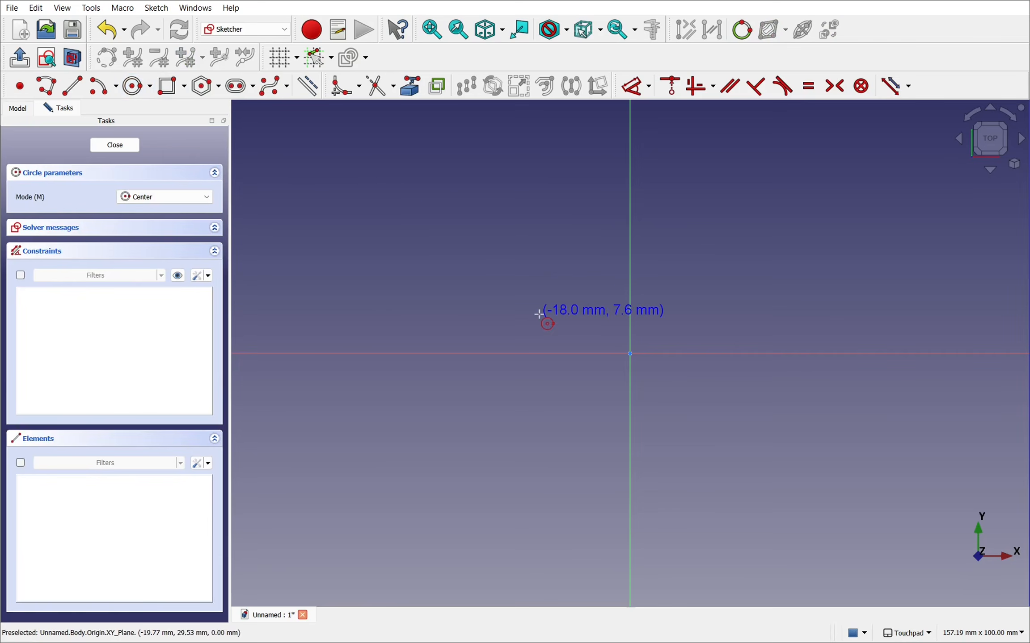
left_click(546, 353)
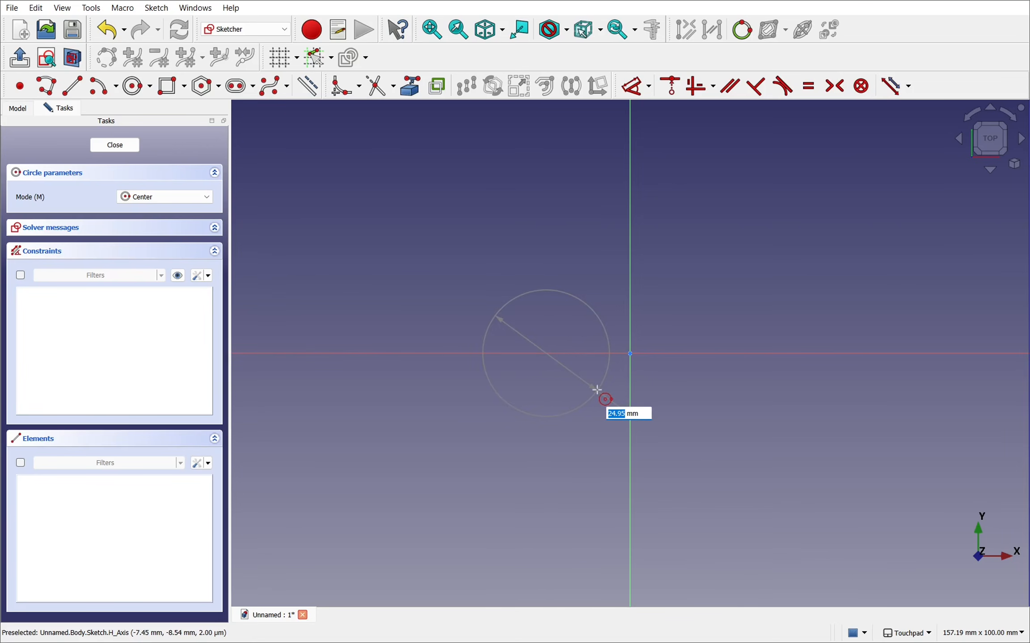
key("Escape")
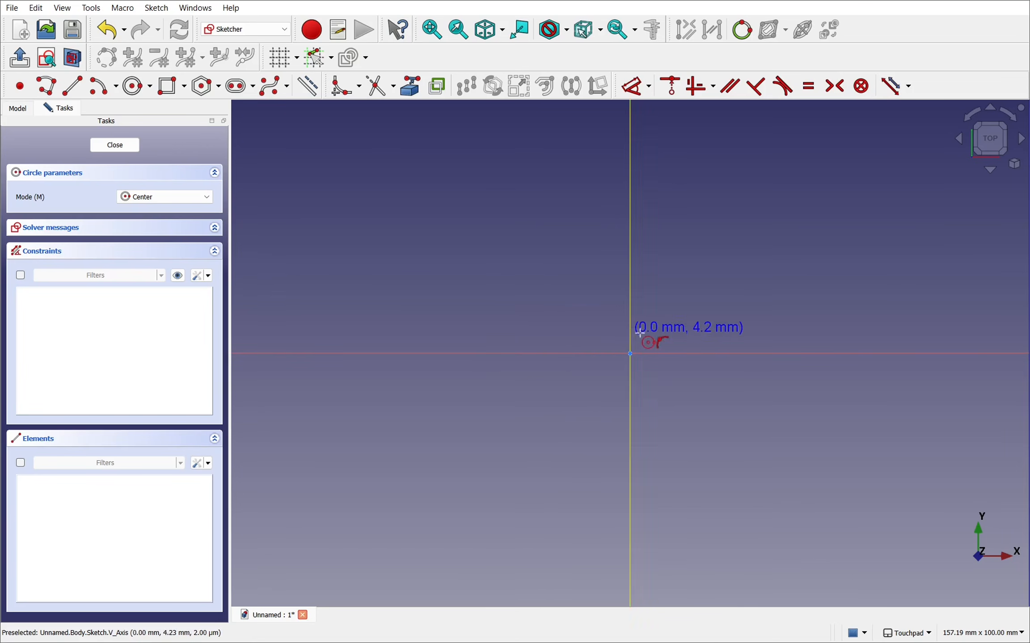
left_click(629, 354)
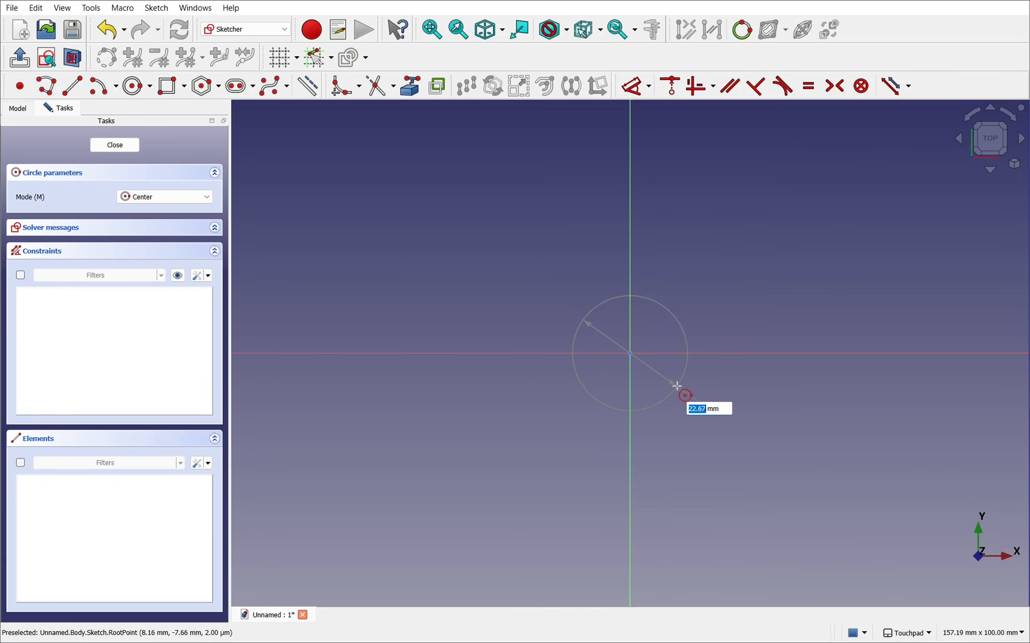
left_click(677, 386)
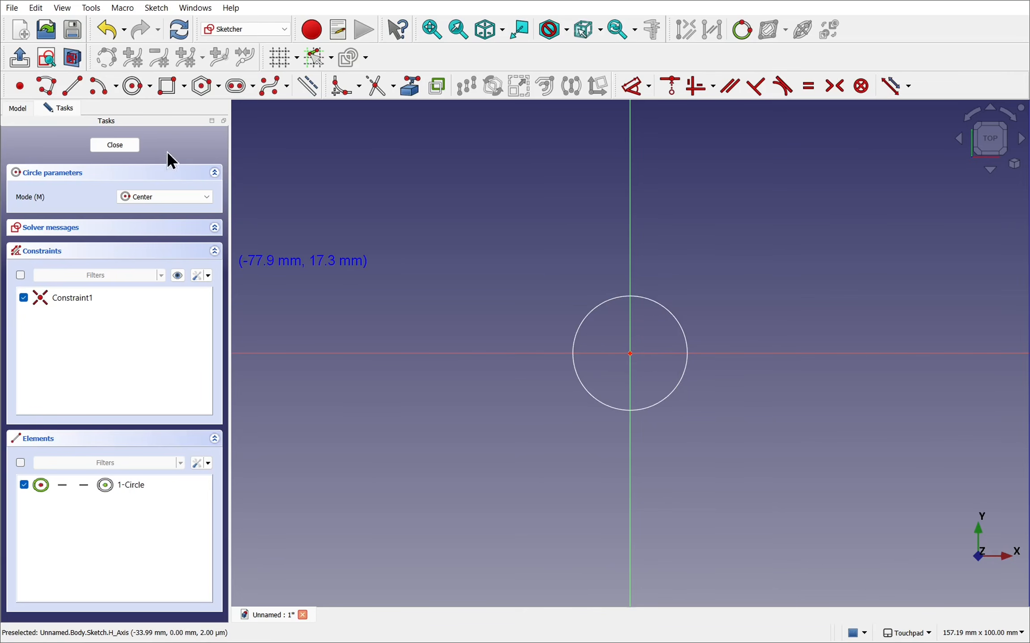
- Draw a semicircular arc of about 18 mm radius around the origin on the negative X side, with both ends on the vertical axis
left_click(92, 91)
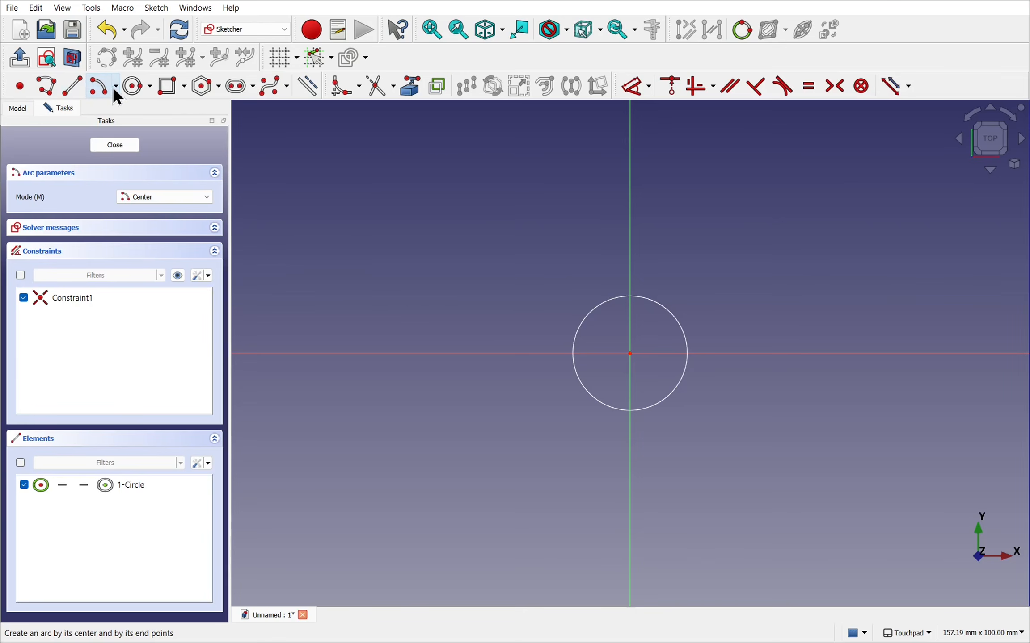
left_click(629, 354)
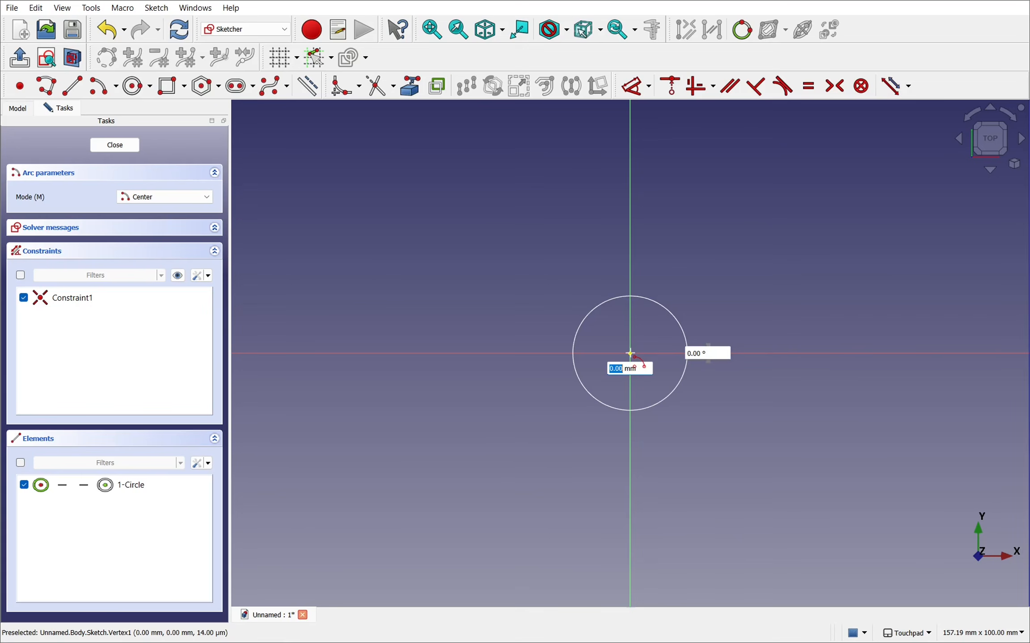
left_click(631, 443)
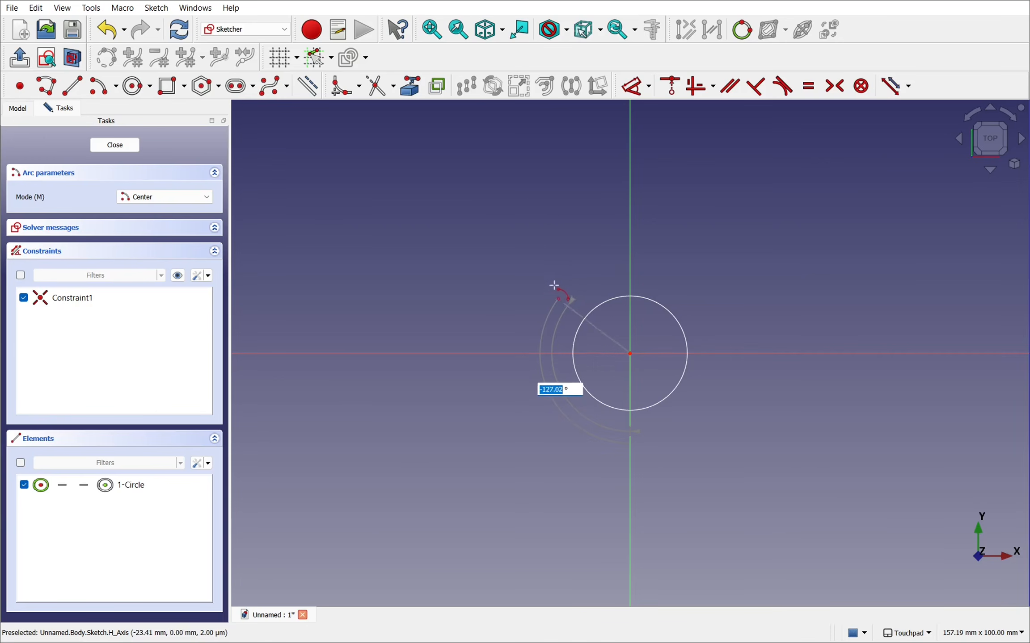
left_click(631, 264)
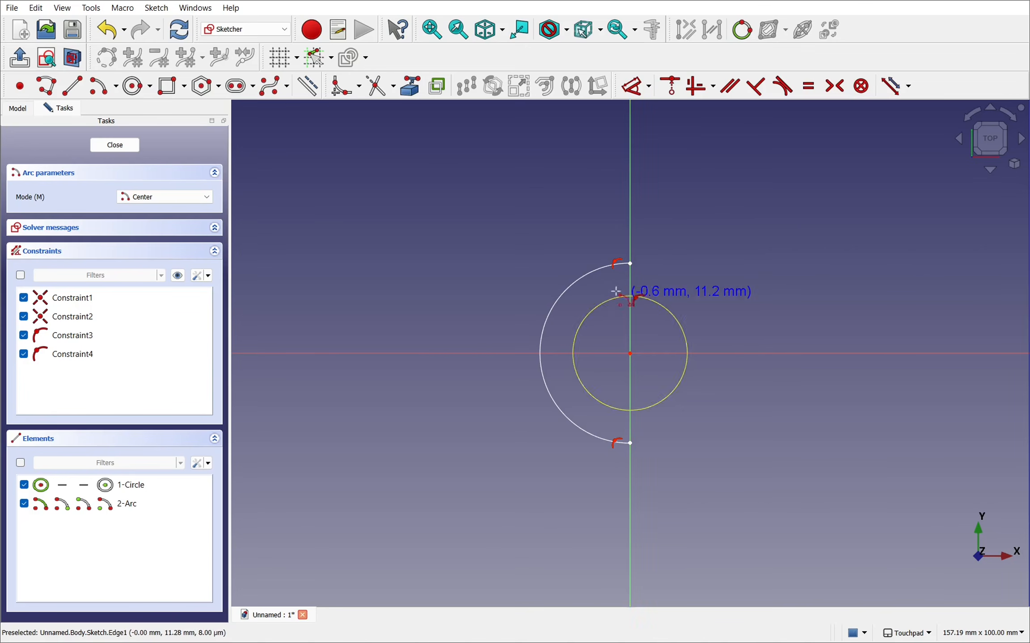
- Close the outline with a polyline: about 24 mm horizontally from the arc's upper end, vertically down, and back to its lower end
left_click(50, 85)
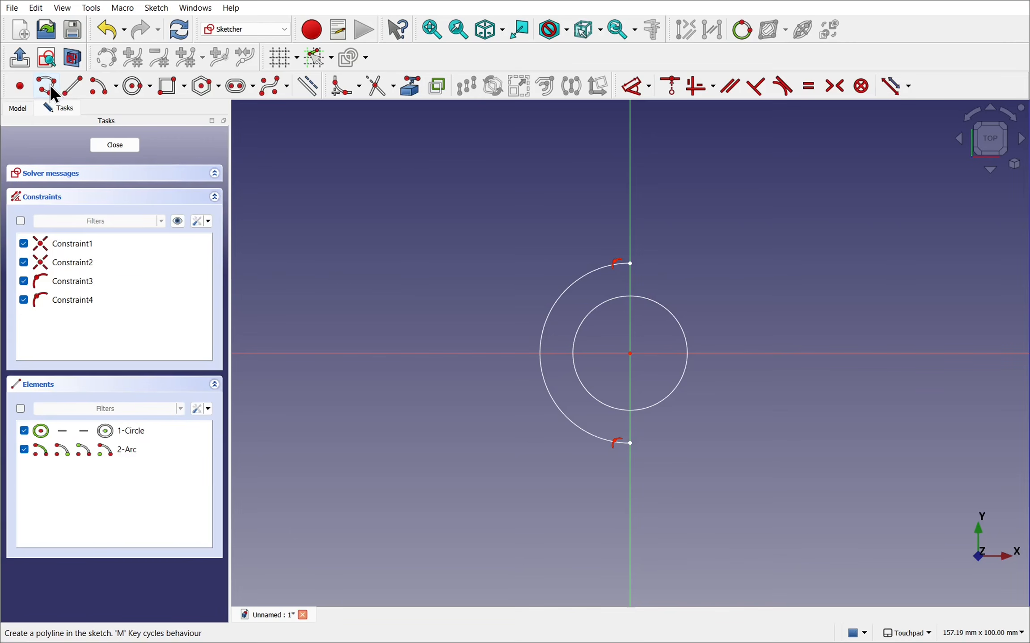
left_click(629, 263)
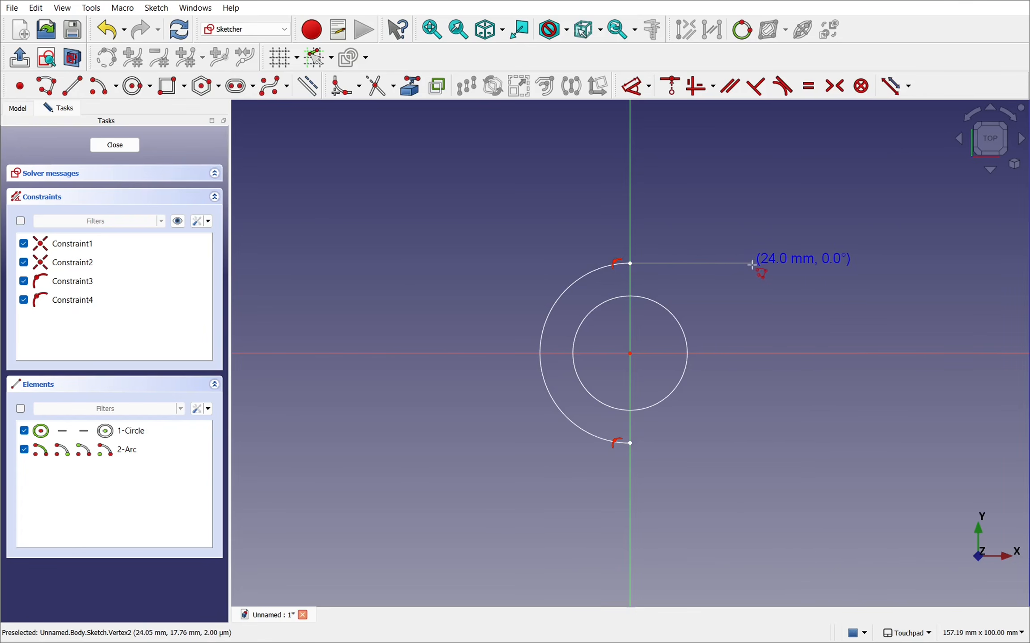
left_click(748, 263)
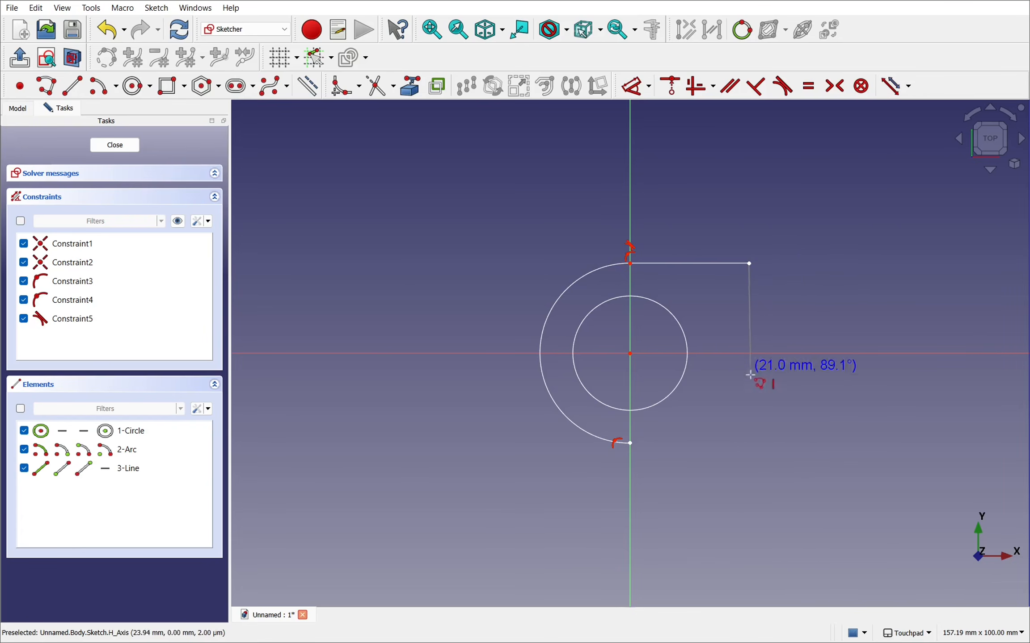
left_click(748, 433)
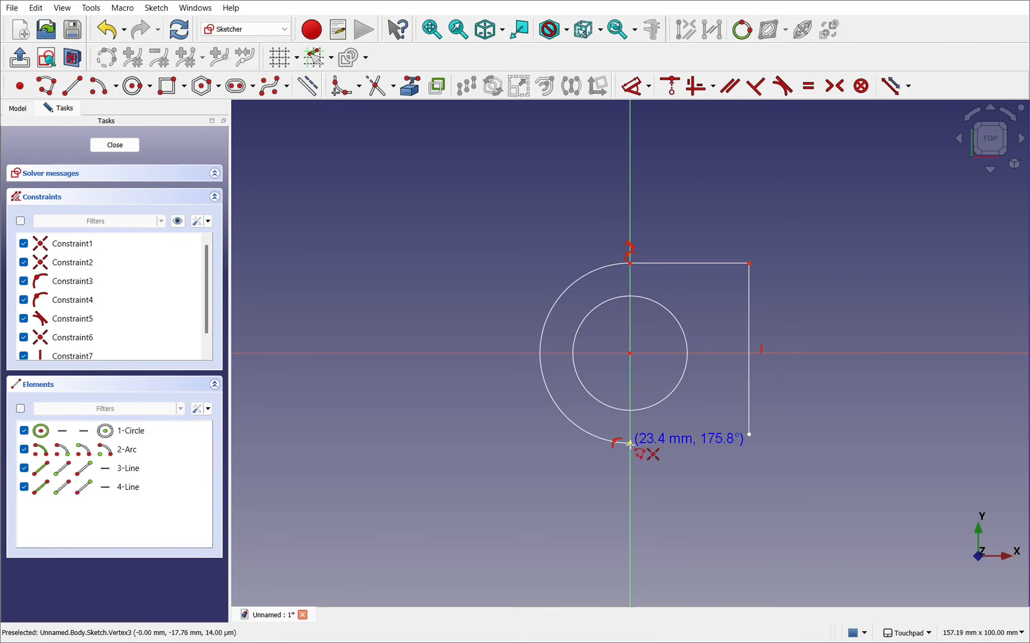
left_click(629, 443)
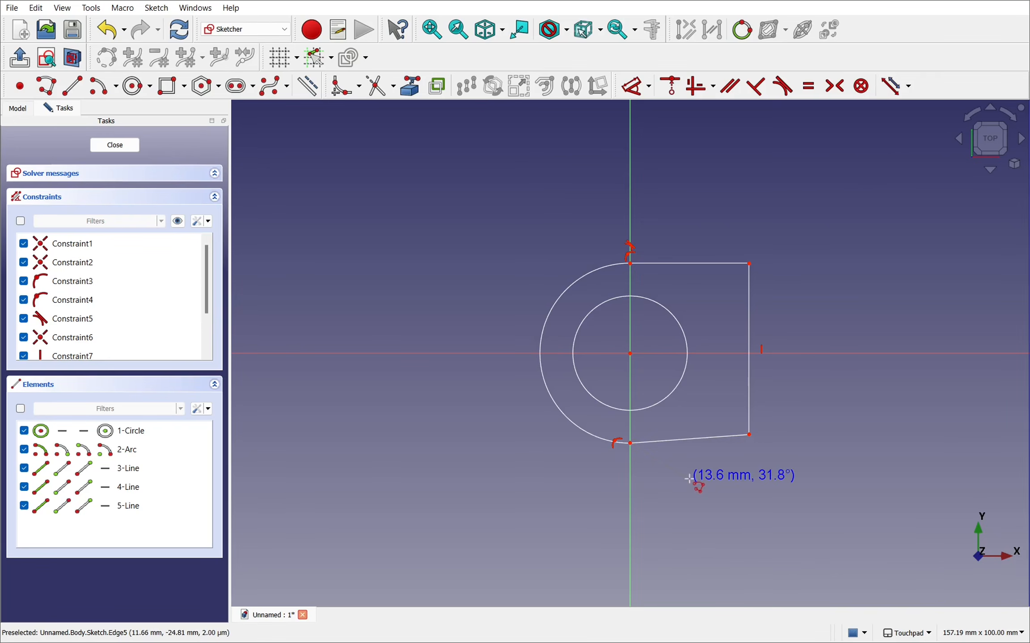
key("Escape")
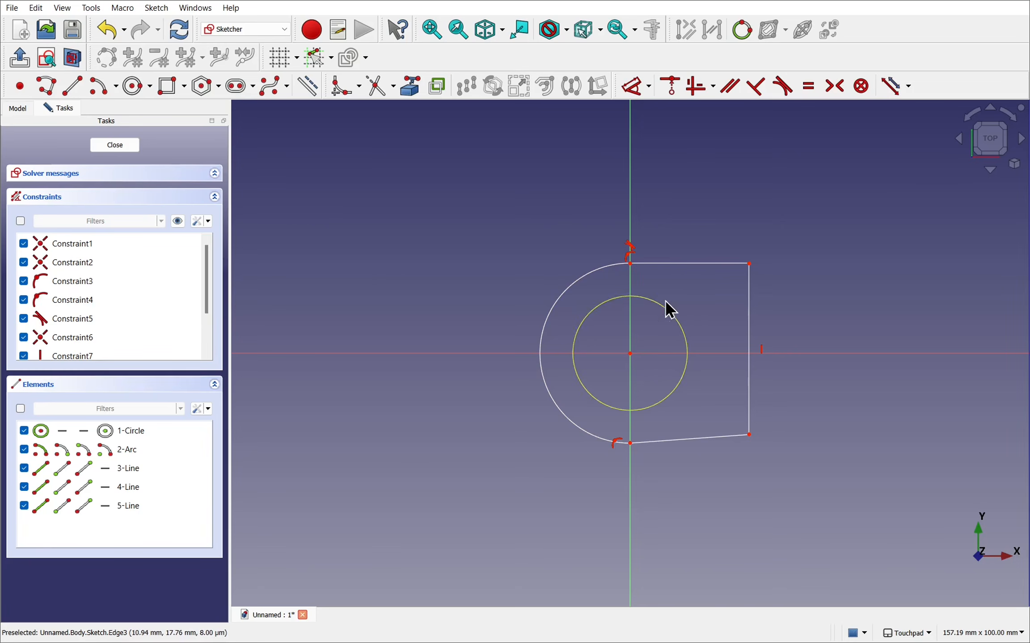
left_click(591, 283)
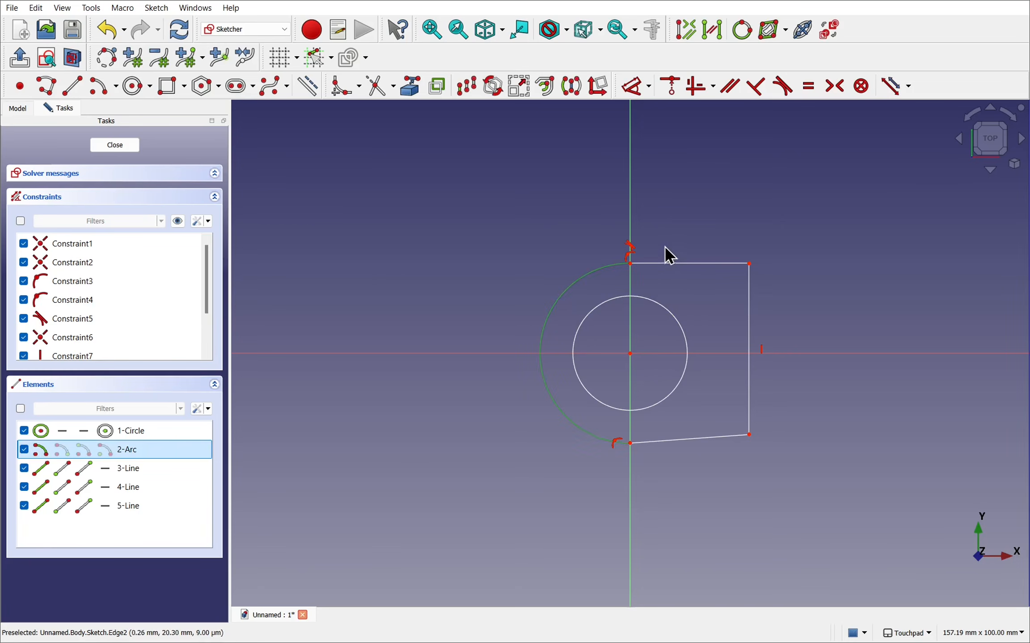
left_click(696, 264)
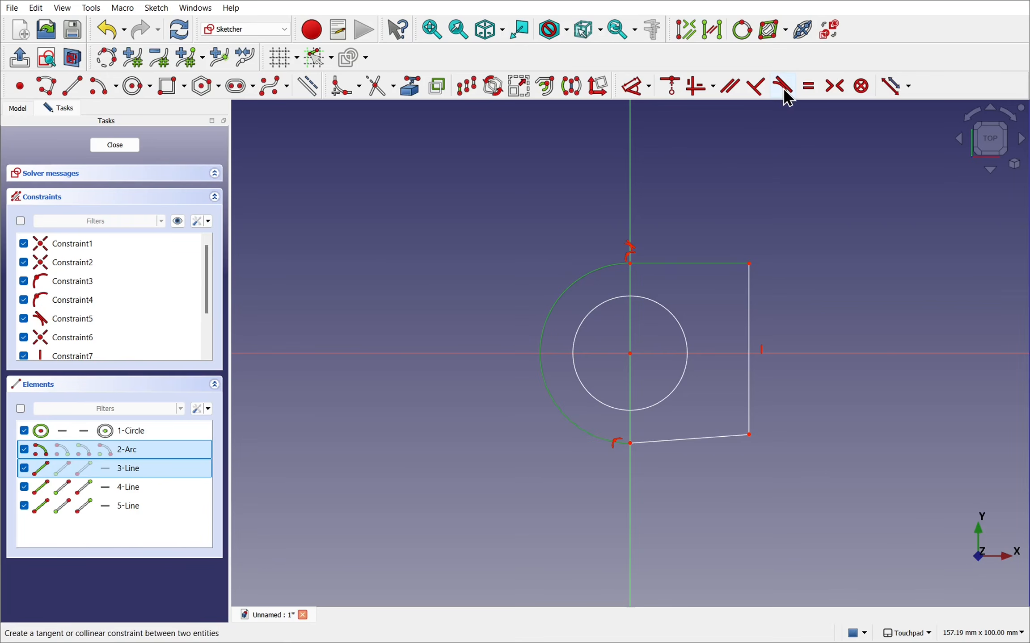
left_click(752, 159)
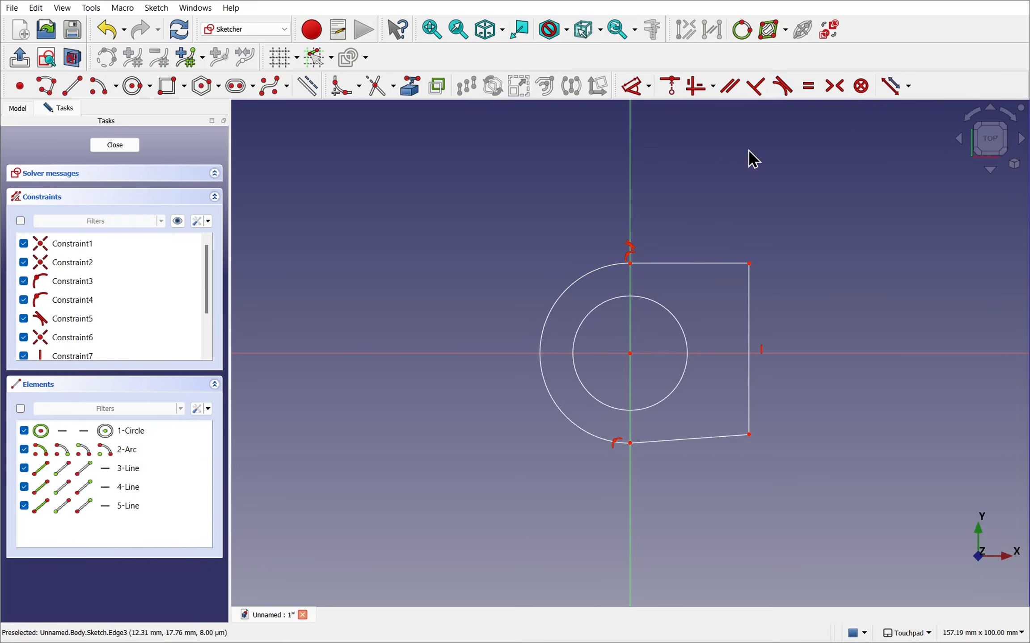
- Make the arc and the outline's lower line tangent, accepting the constraint substitution
left_click(597, 445)
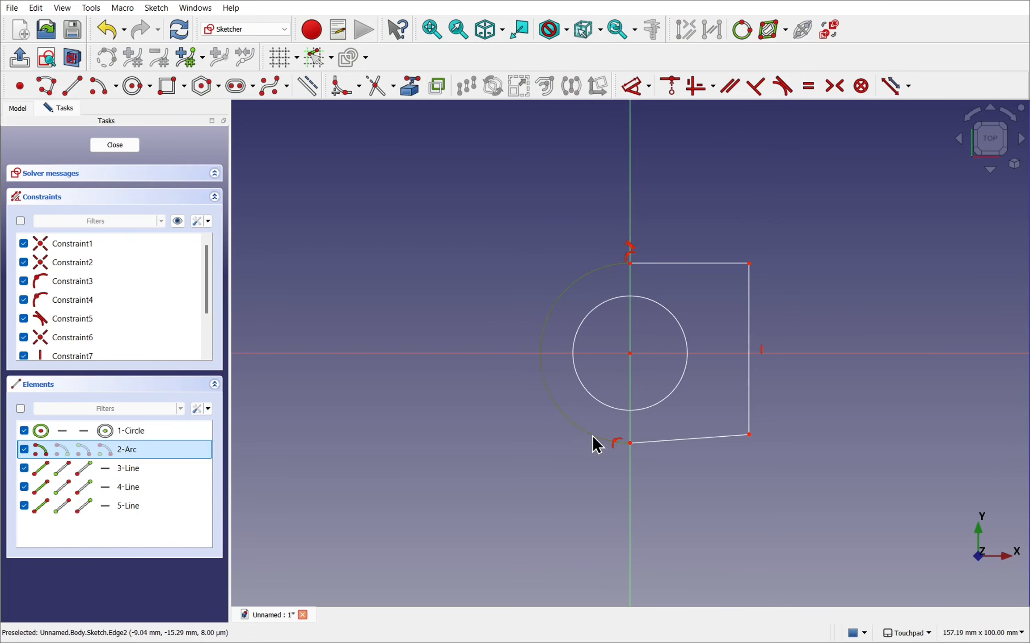
left_click(709, 449)
left_click(785, 97)
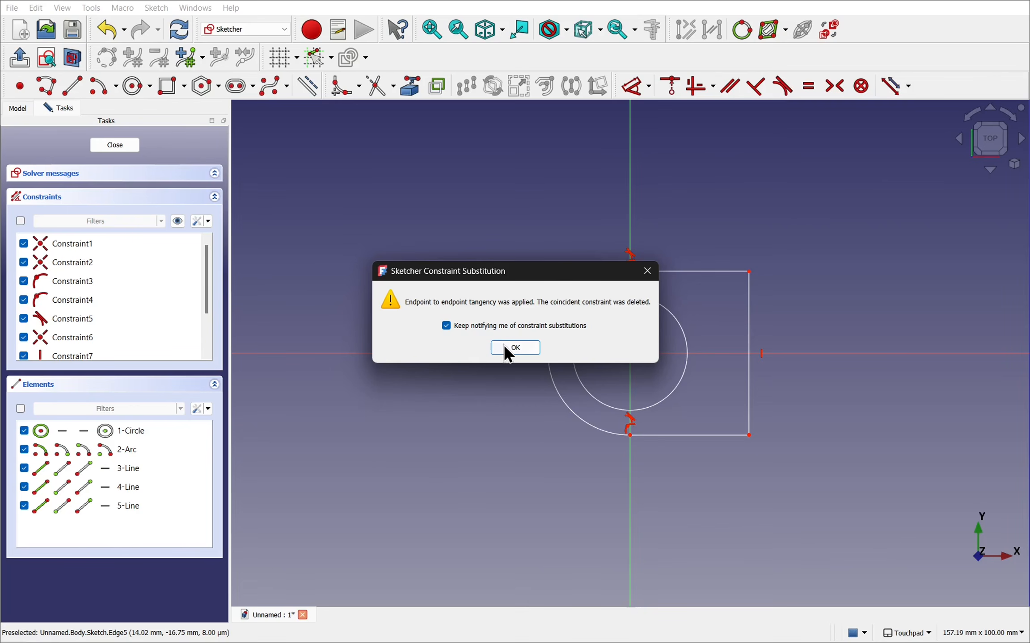
left_click(515, 349)
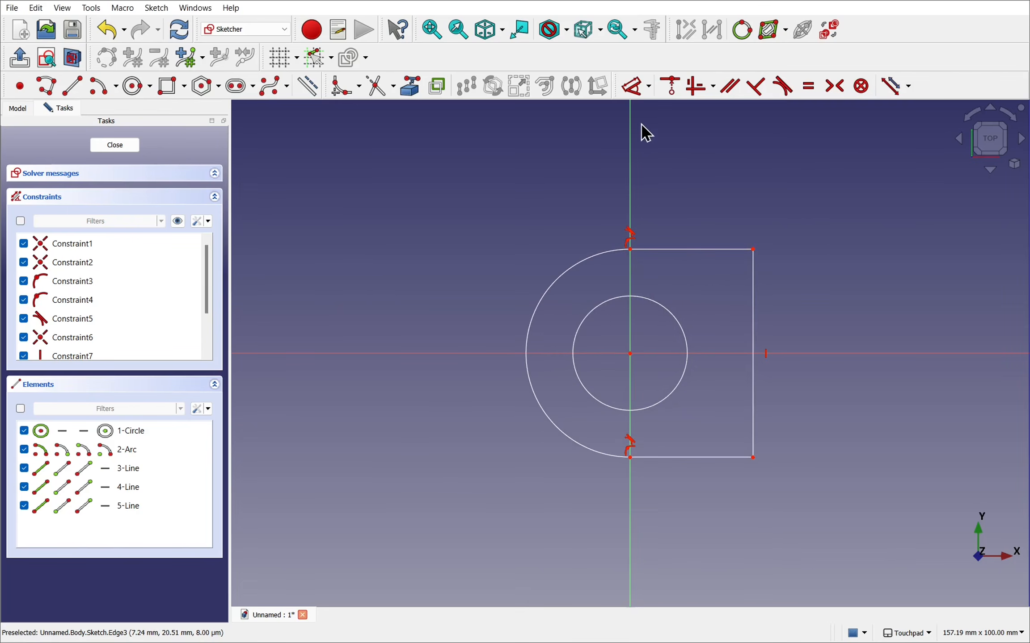
- Dimension the outline's vertical line to a length of 40 mm
left_click(634, 98)
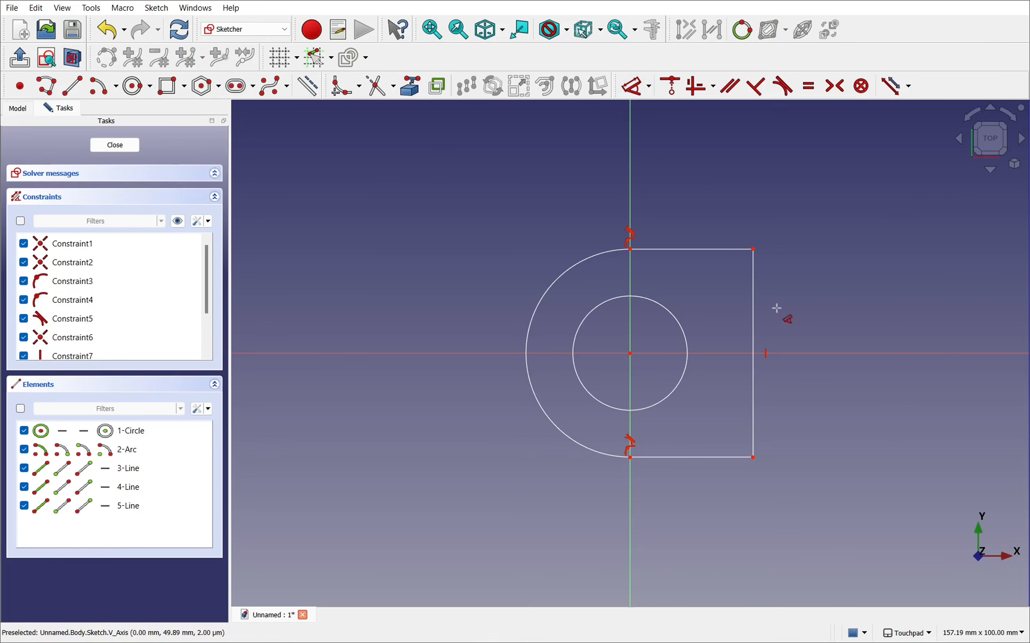
left_click(754, 322)
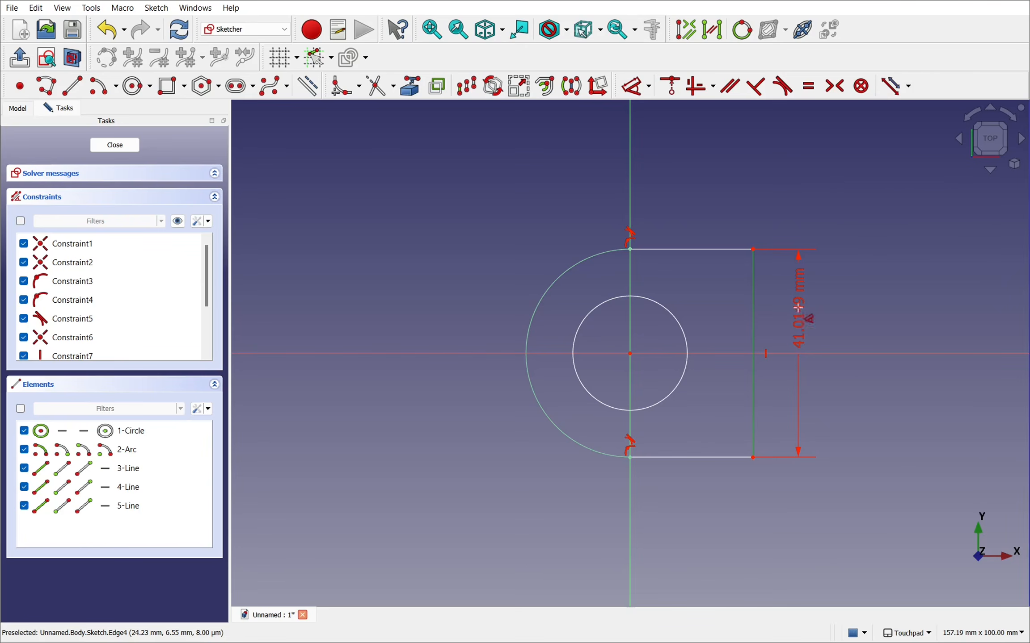
left_click(800, 319)
type("40")
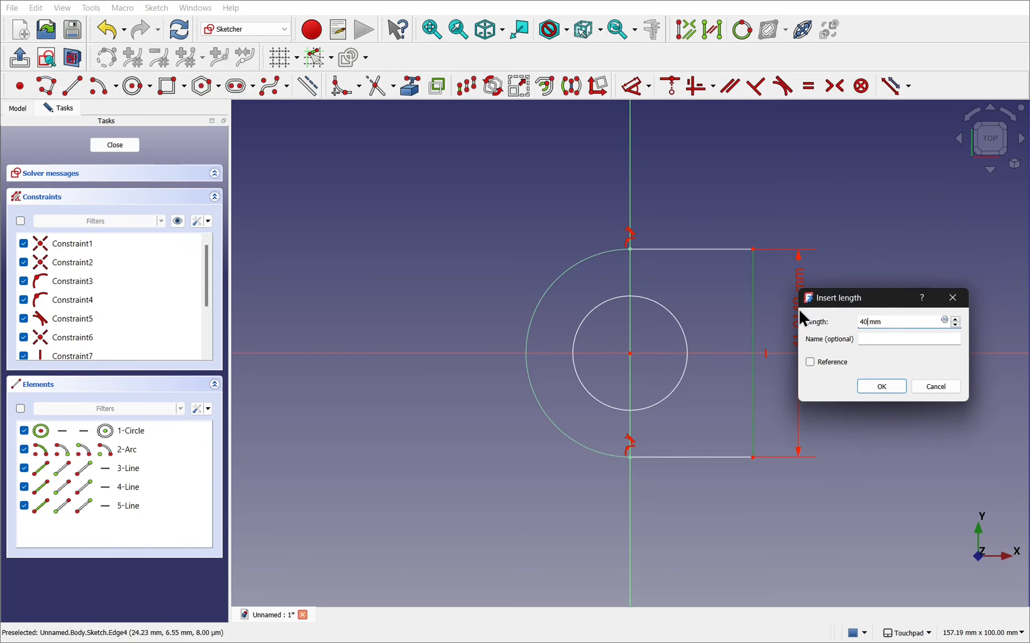
key("Return")
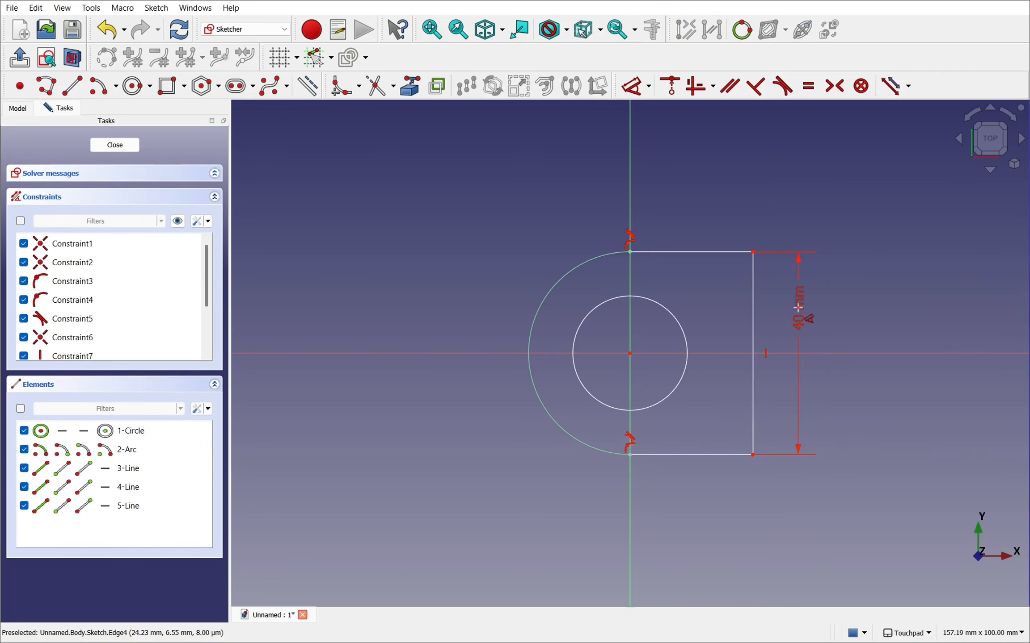
- Dimension the outline's upper horizontal line to a length of 25 mm
left_click(695, 253)
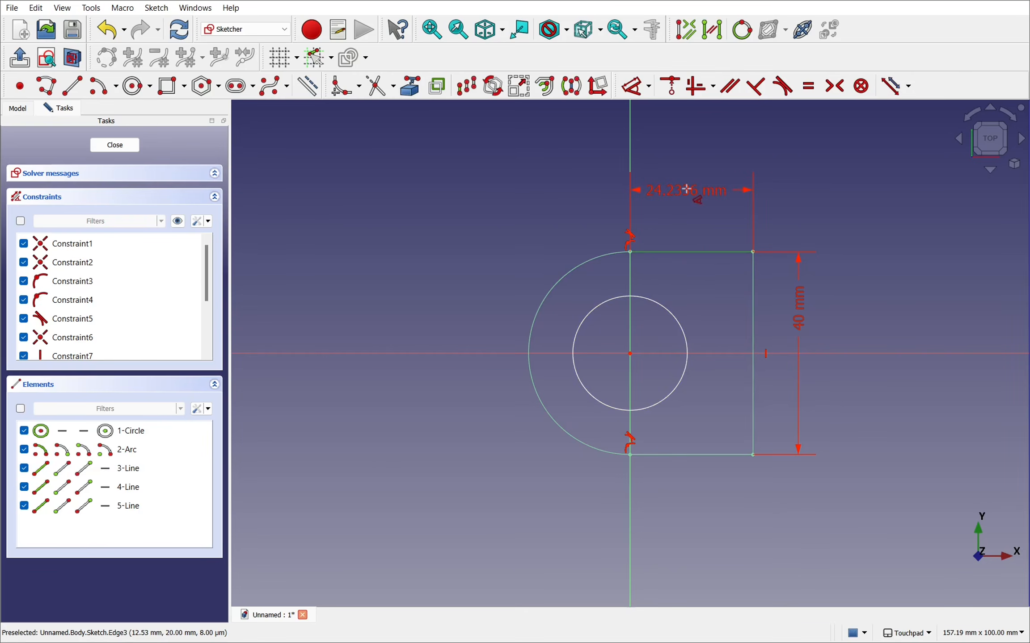
left_click(687, 190)
type("25")
key("Return")
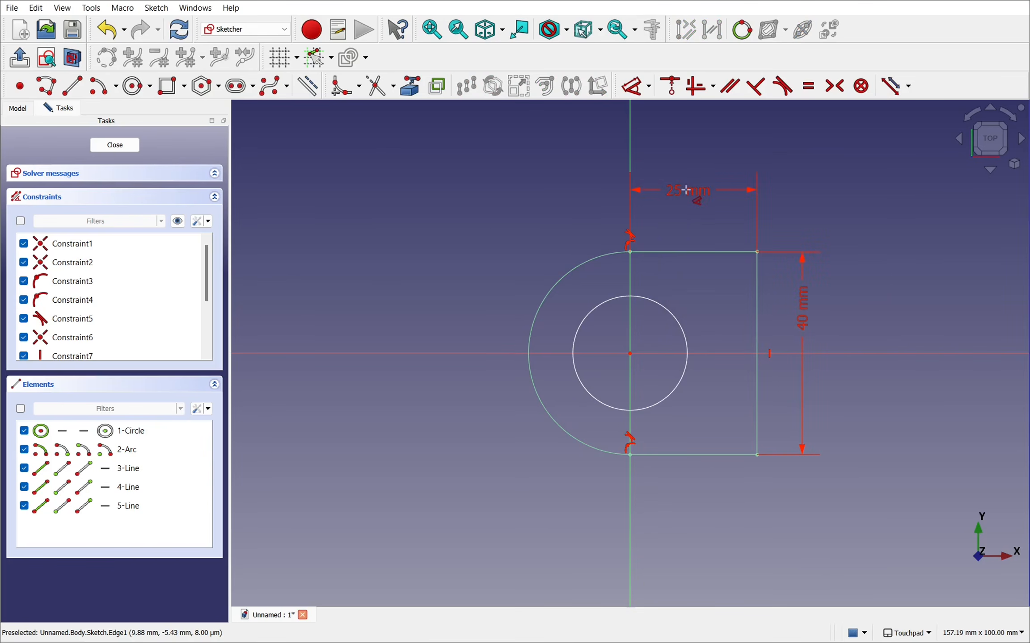
- Dimension the central circle to a diameter of 25 mm
left_click(679, 388)
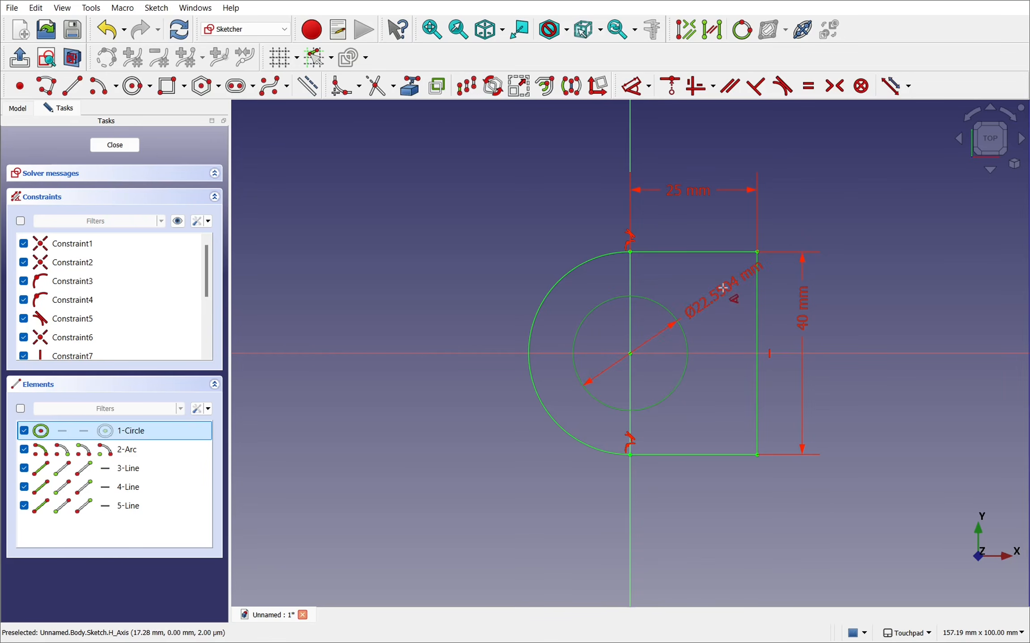
left_click(722, 289)
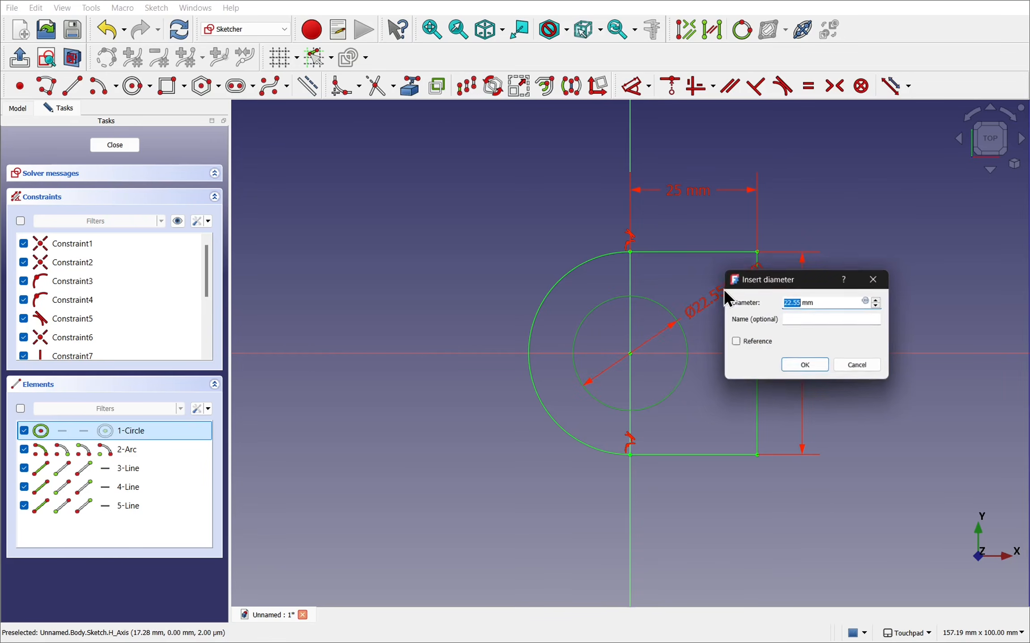
type("25")
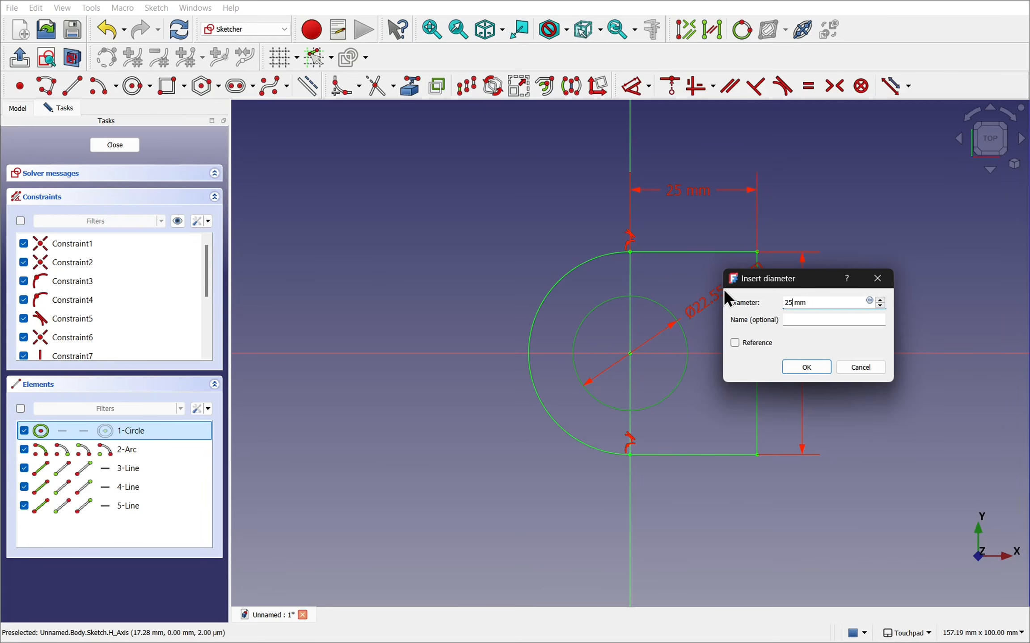
key("Return")
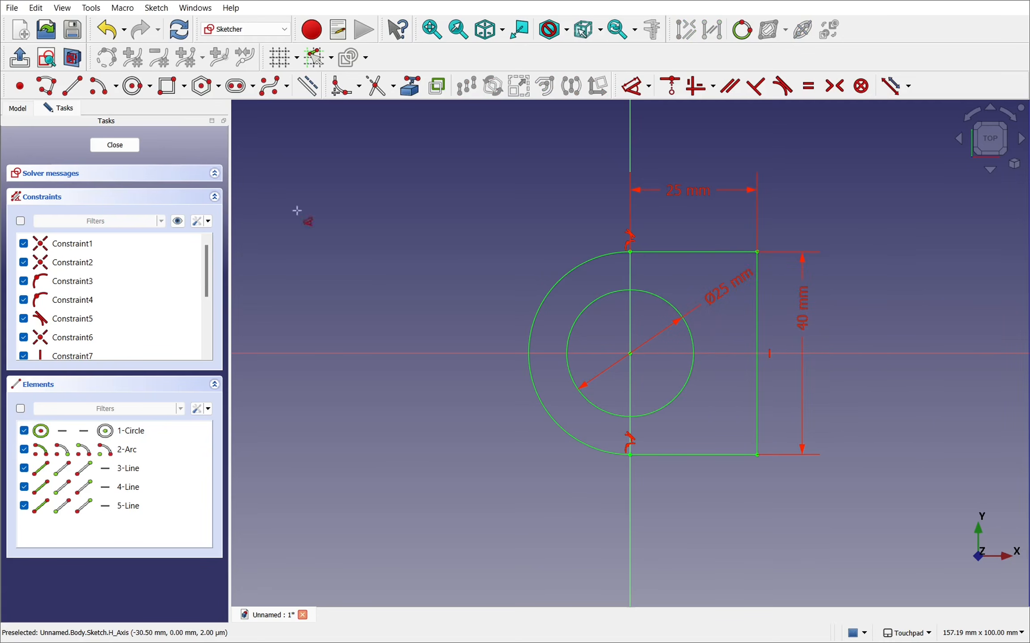
- Finish the plate sketch and pad it to a length of 10 mm
left_click(112, 145)
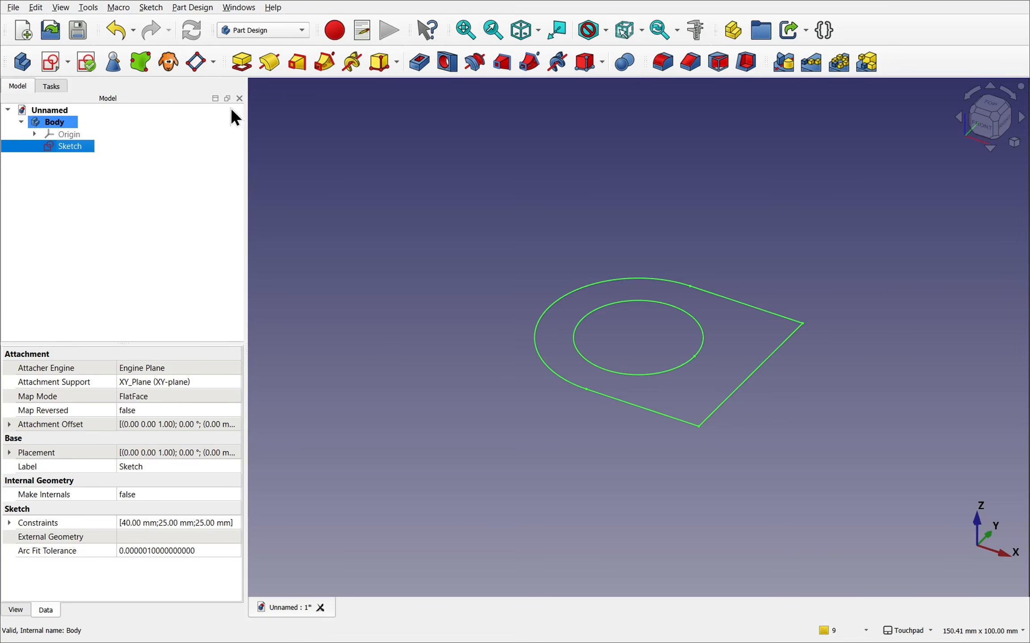
left_click(244, 67)
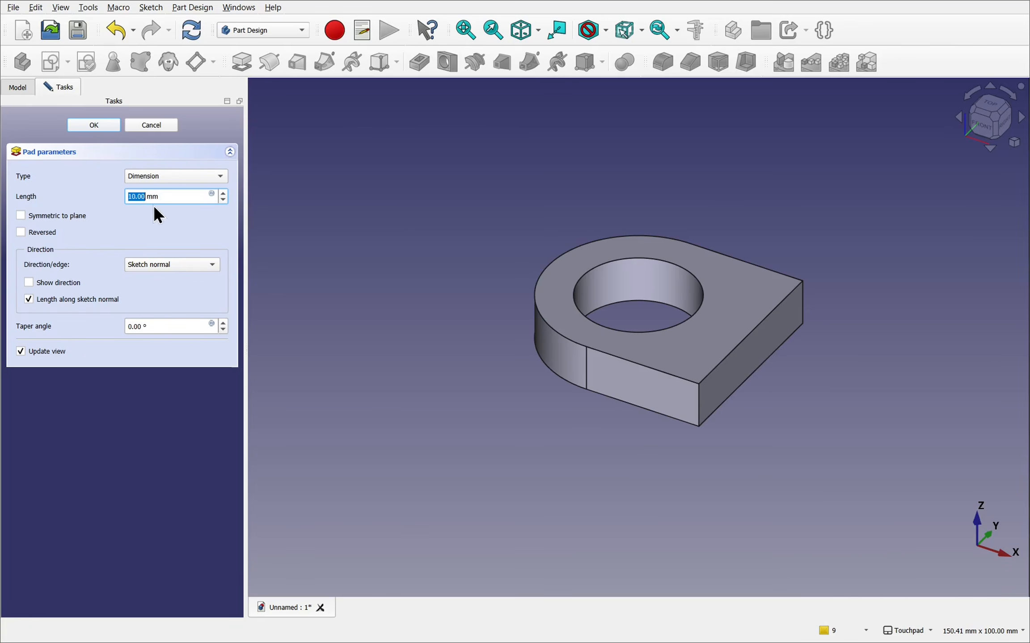
left_click(93, 127)
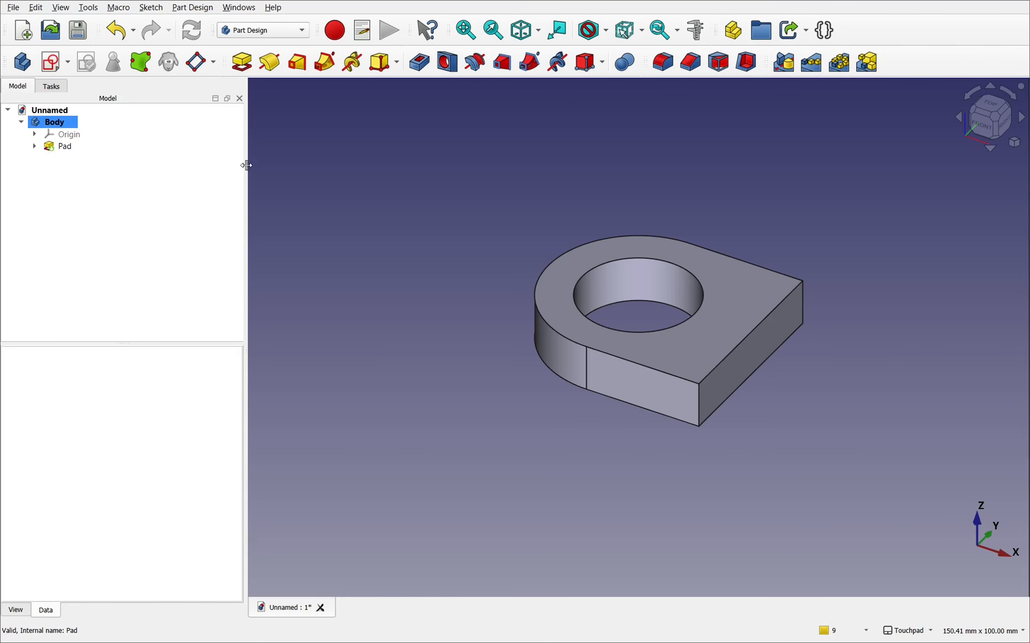
left_click(757, 355)
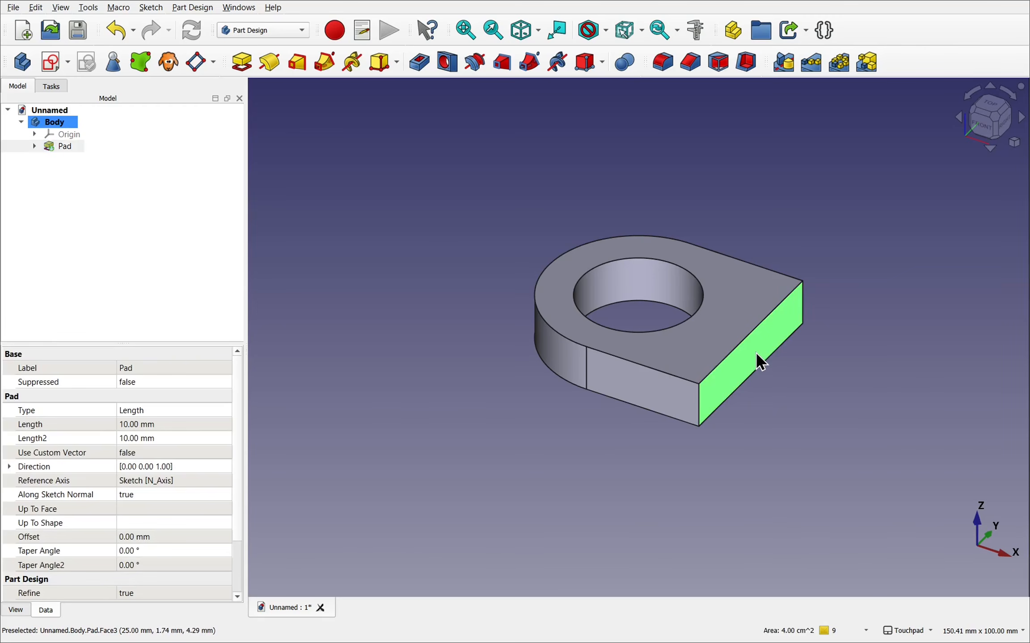
left_click(50, 67)
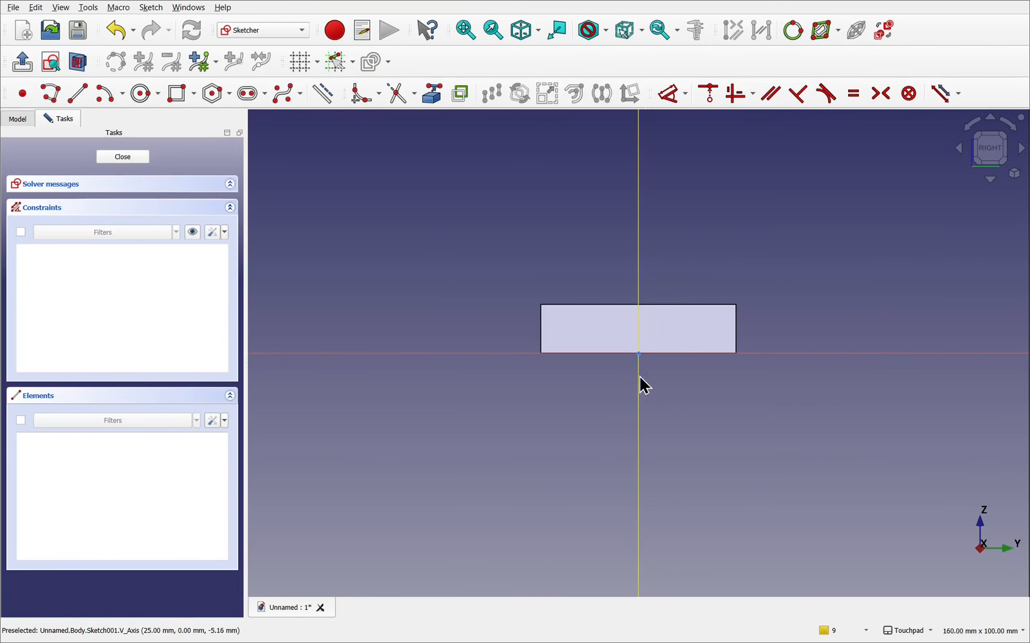
left_click_drag(549, 319, 680, 395, "alt")
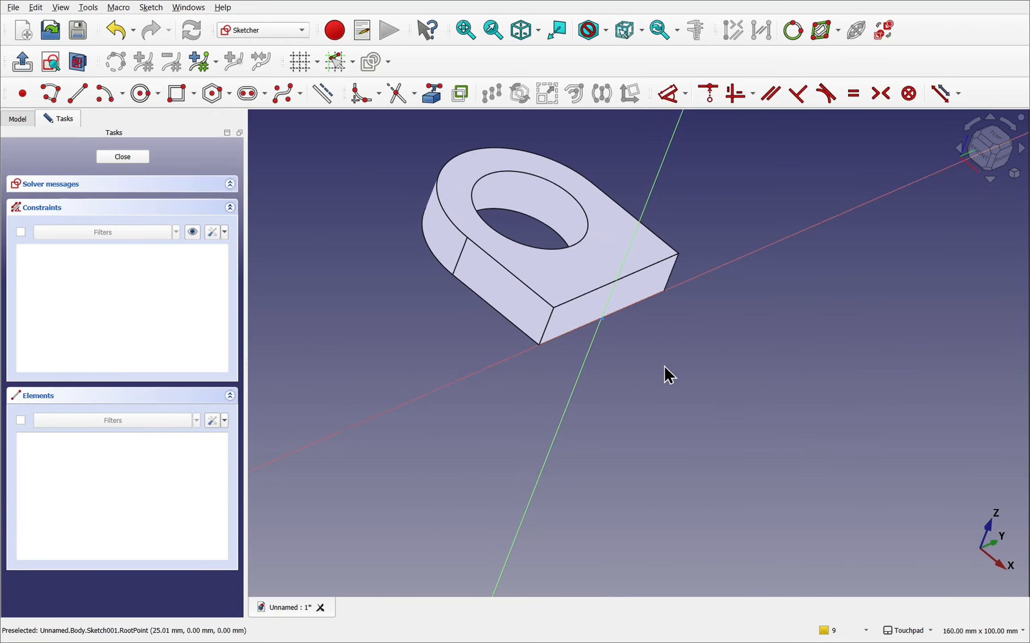
left_click_drag(650, 370, 546, 325, "alt")
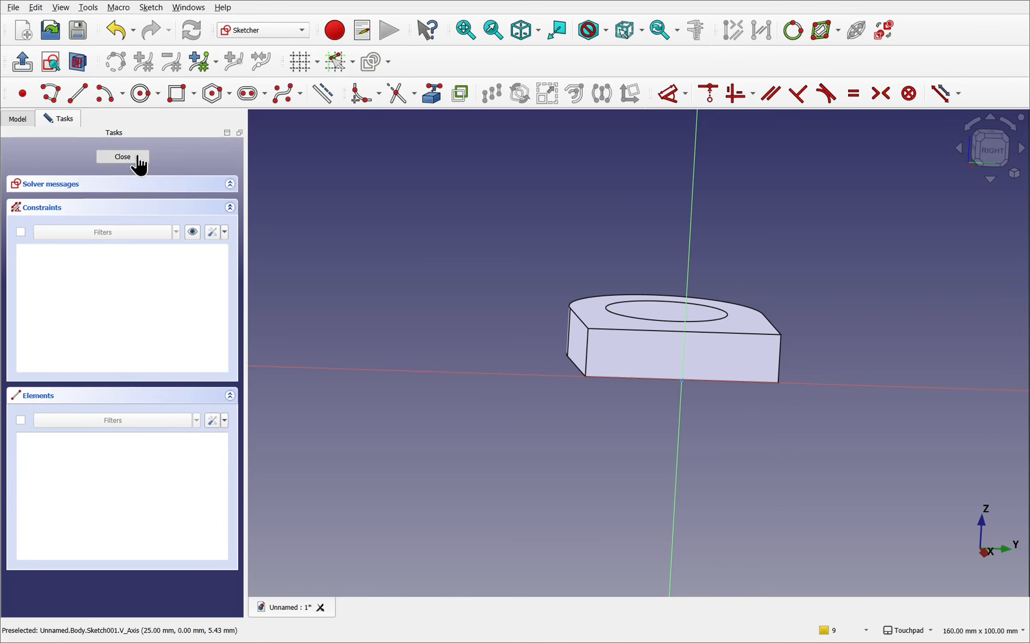
left_click(78, 158)
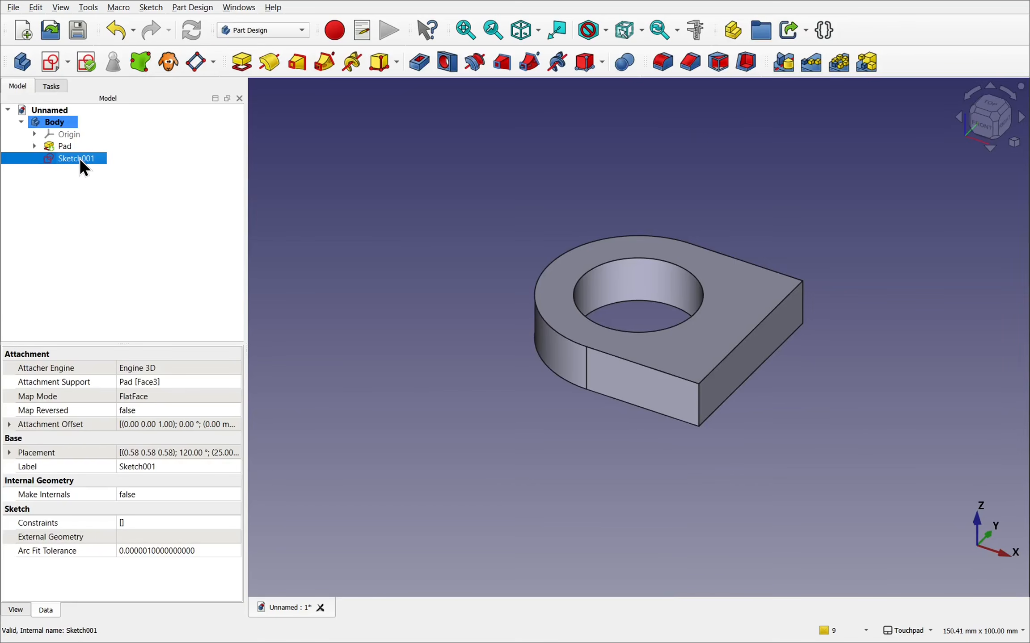
key("Delete")
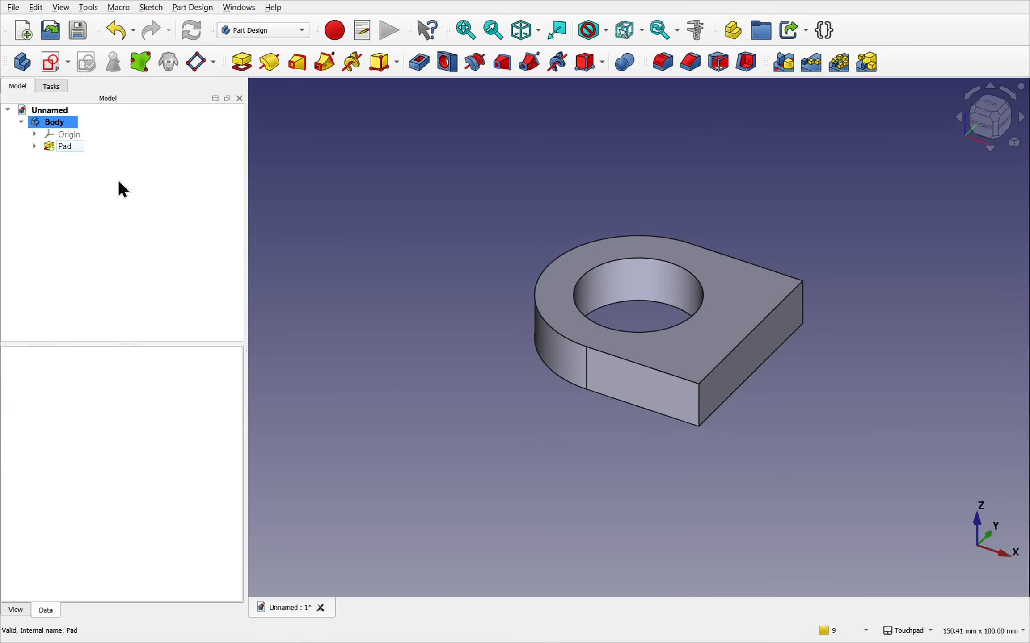
- Edit the plate's pad so that it extends symmetrically to the sketch plane
double_click(62, 147)
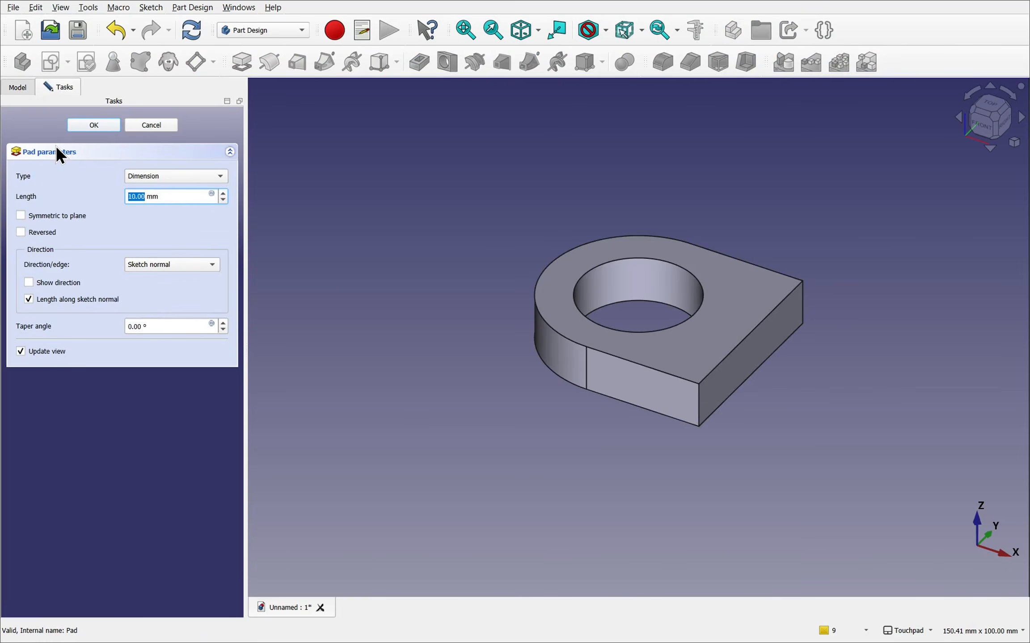
left_click(41, 217)
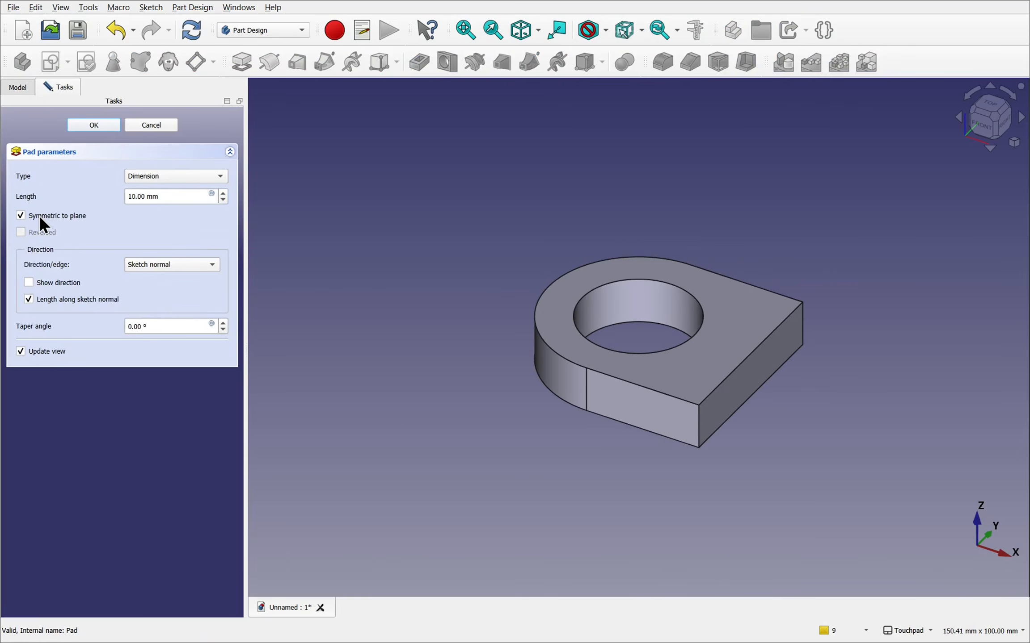
left_click(81, 124)
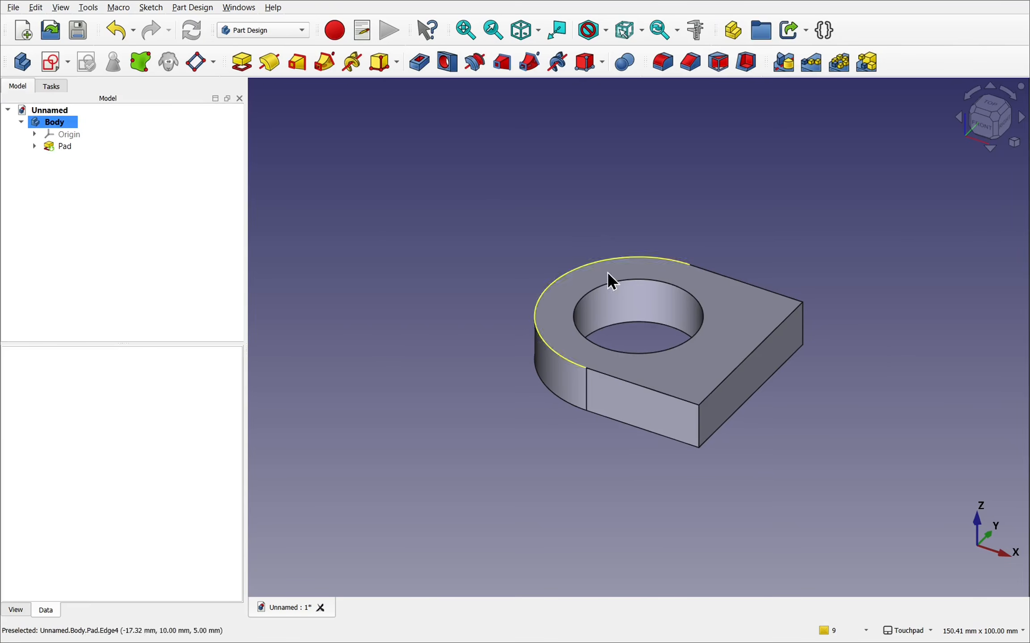
- Start a sketch on the plate's flat end face and project the face's upper edge and one vertical edge as external geometry
left_click(745, 380)
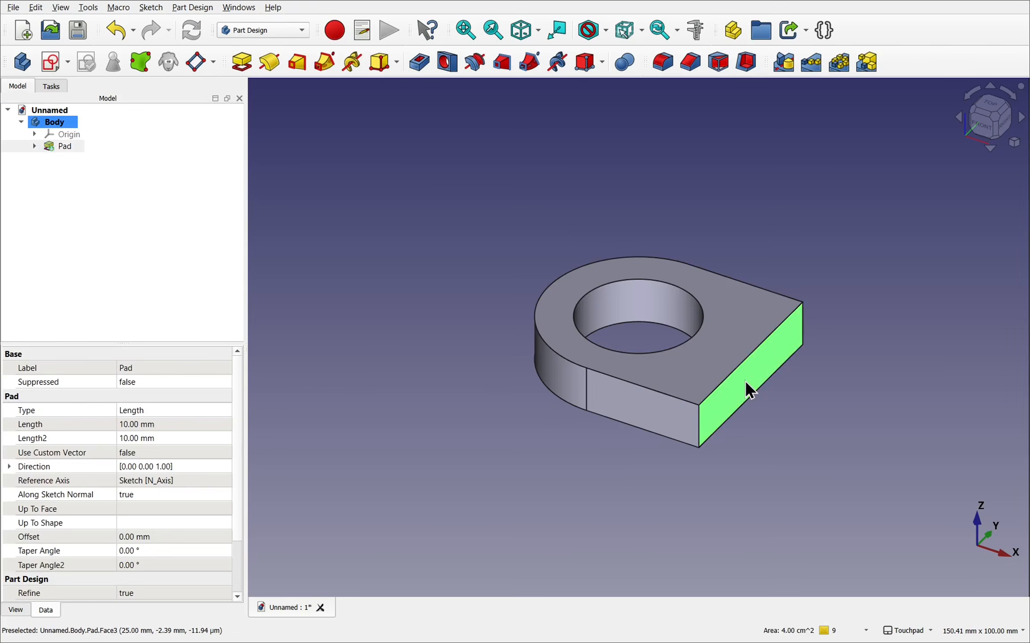
left_click(47, 65)
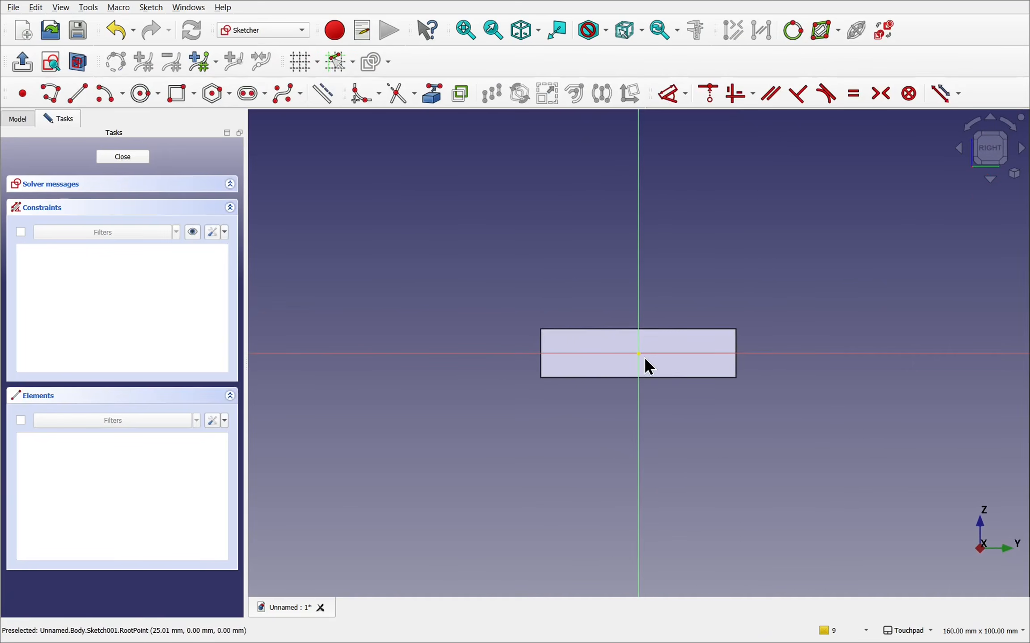
middle_click_drag(597, 317, 640, 337, "alt")
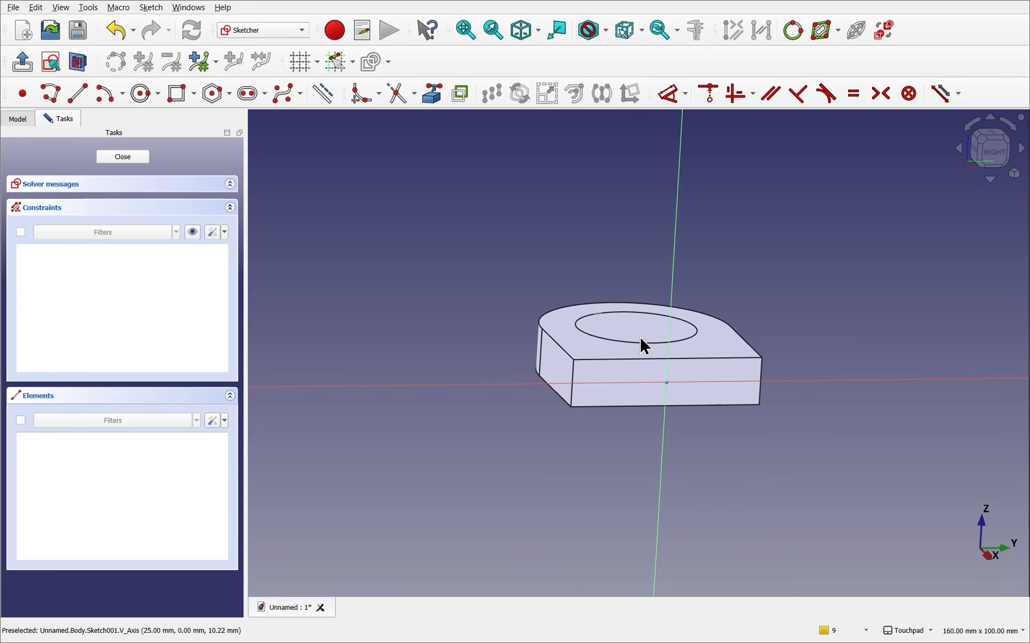
left_click(431, 98)
left_click(635, 361)
left_click(573, 380)
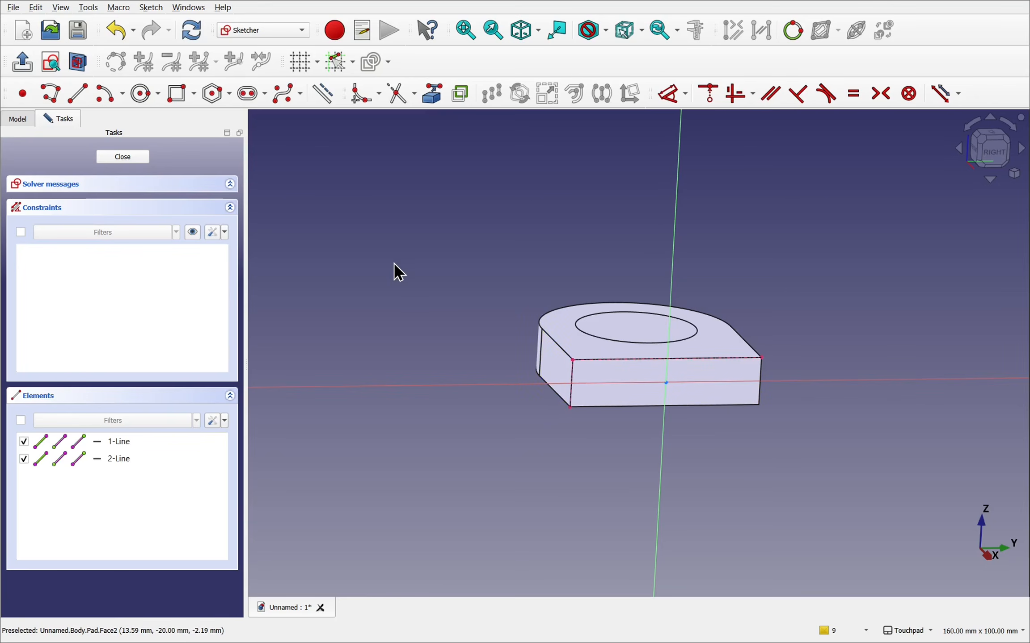
- Draw a rectangle about 19 mm high around the end face, slightly larger than the face on all sides
left_click(176, 94)
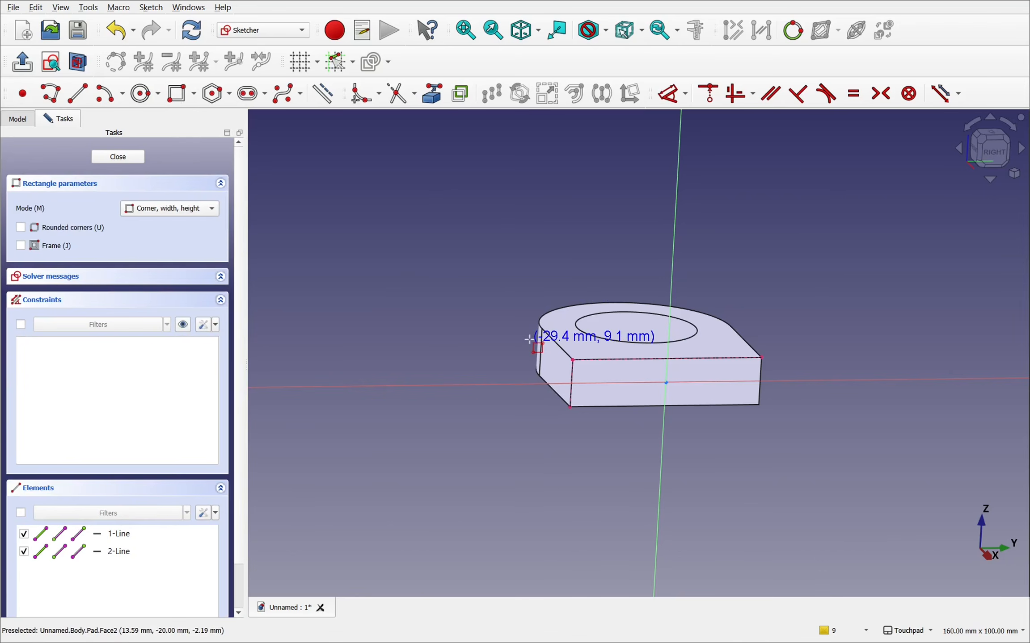
left_click(558, 338)
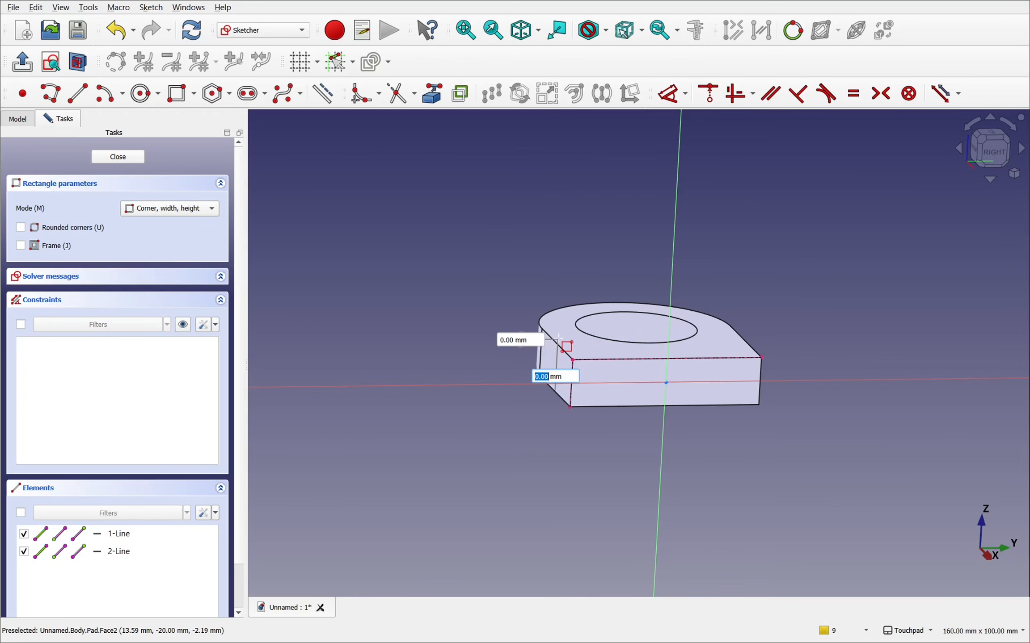
left_click(779, 427)
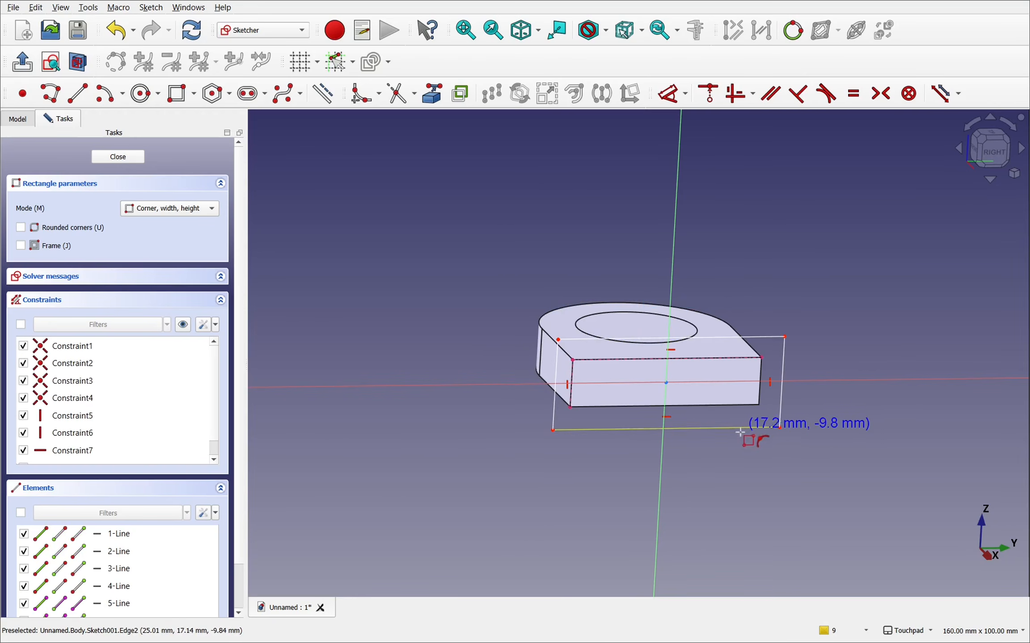
scroll(684, 396, "up", 5)
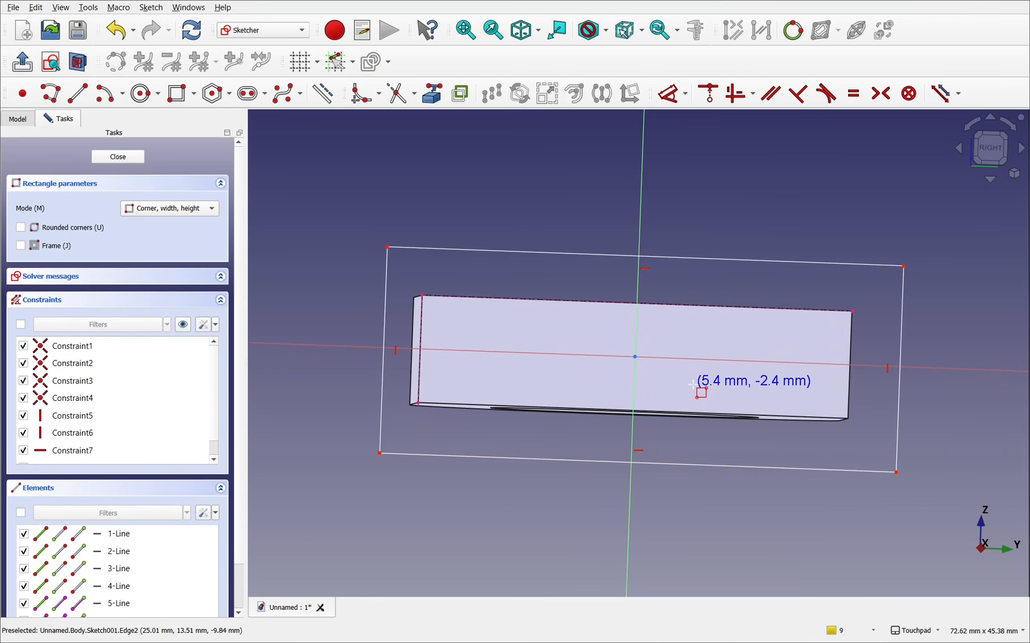
key("Escape")
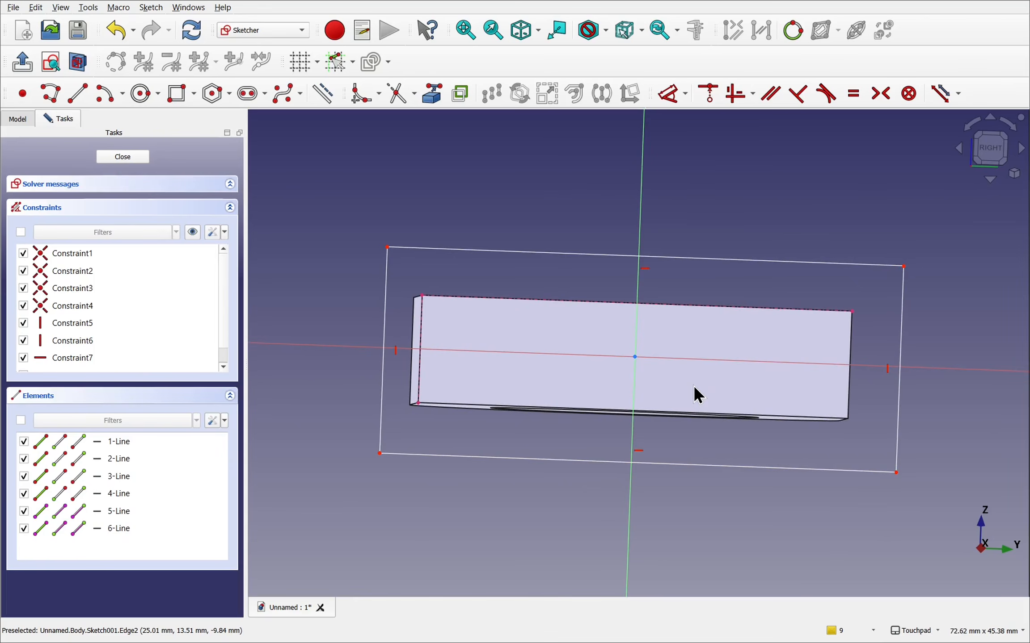
- Make the rectangle's upper line and one vertical side equal in length to the corresponding projected edges of the end face
middle_click_drag(577, 301, 613, 321)
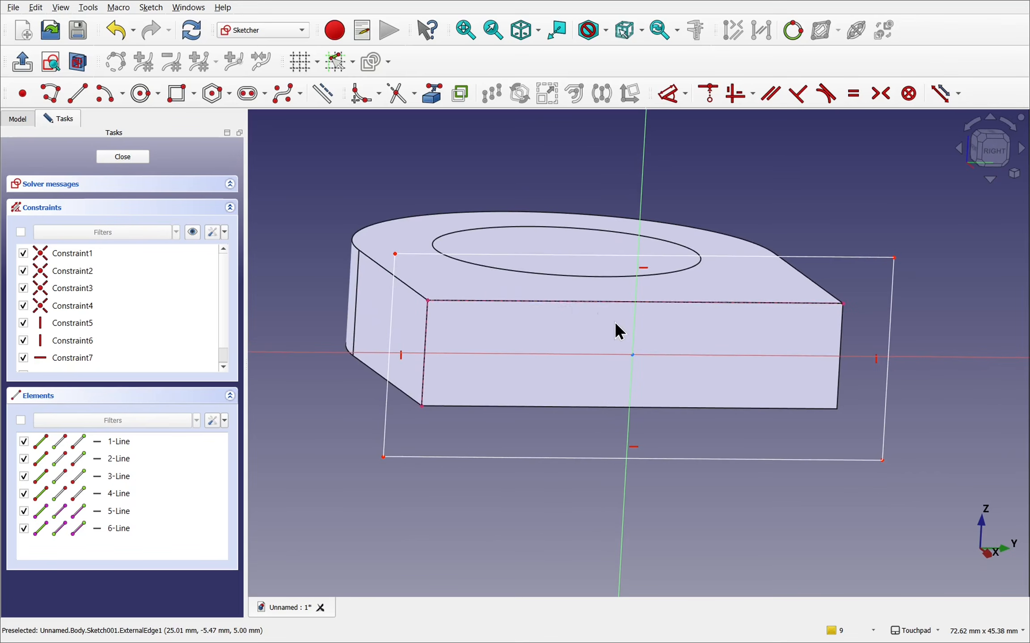
left_click(585, 303)
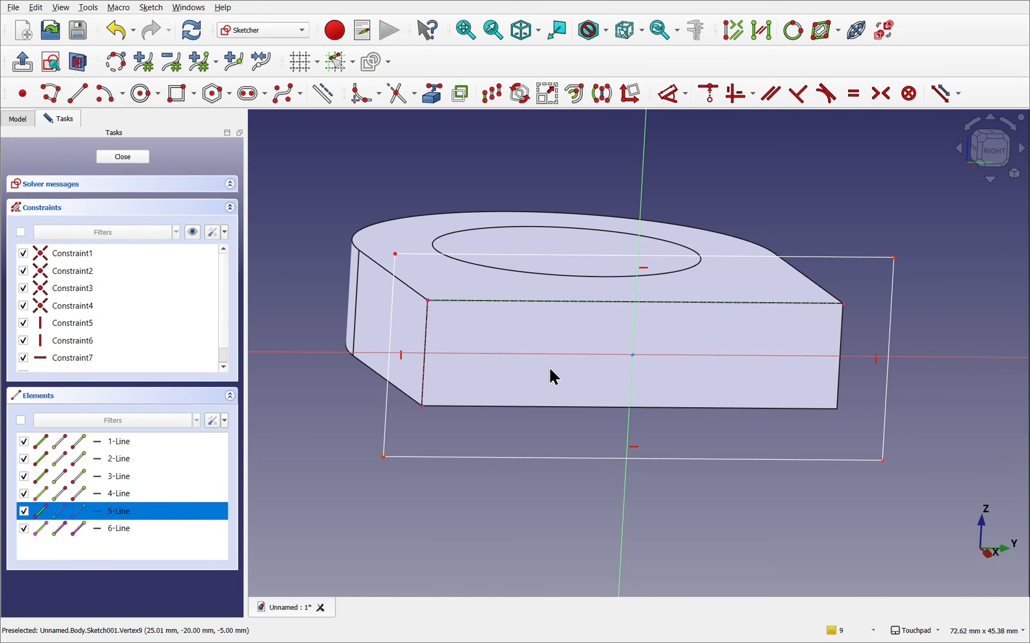
left_click(547, 257)
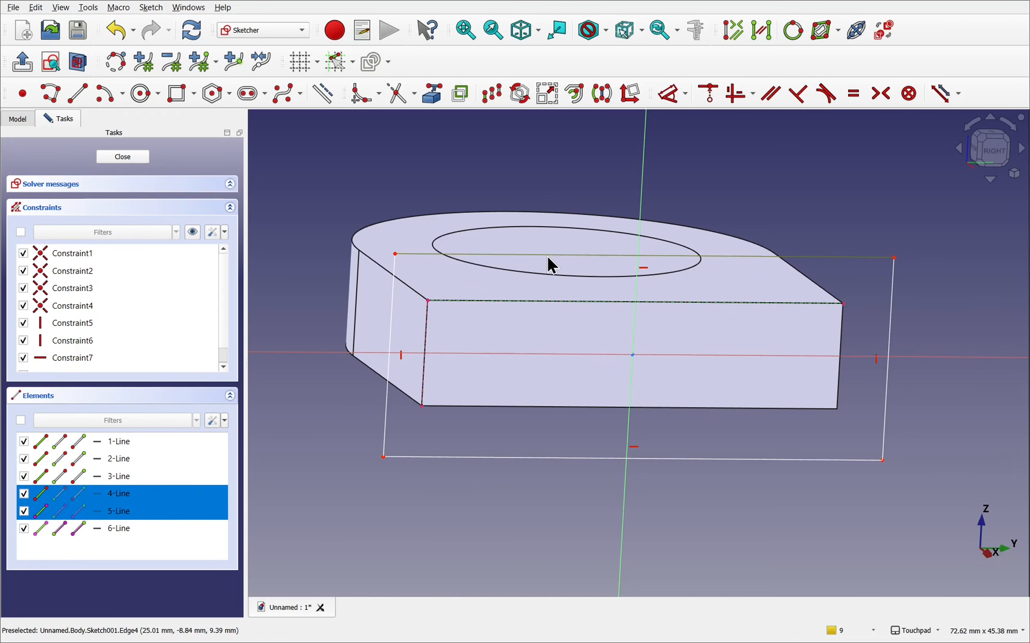
left_click(852, 95)
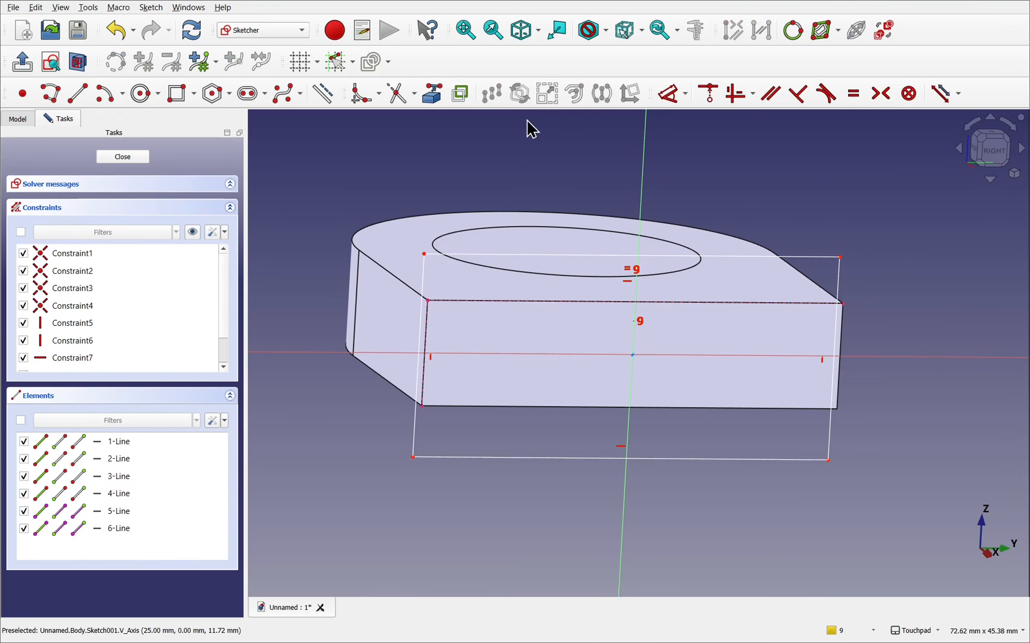
left_click(424, 285)
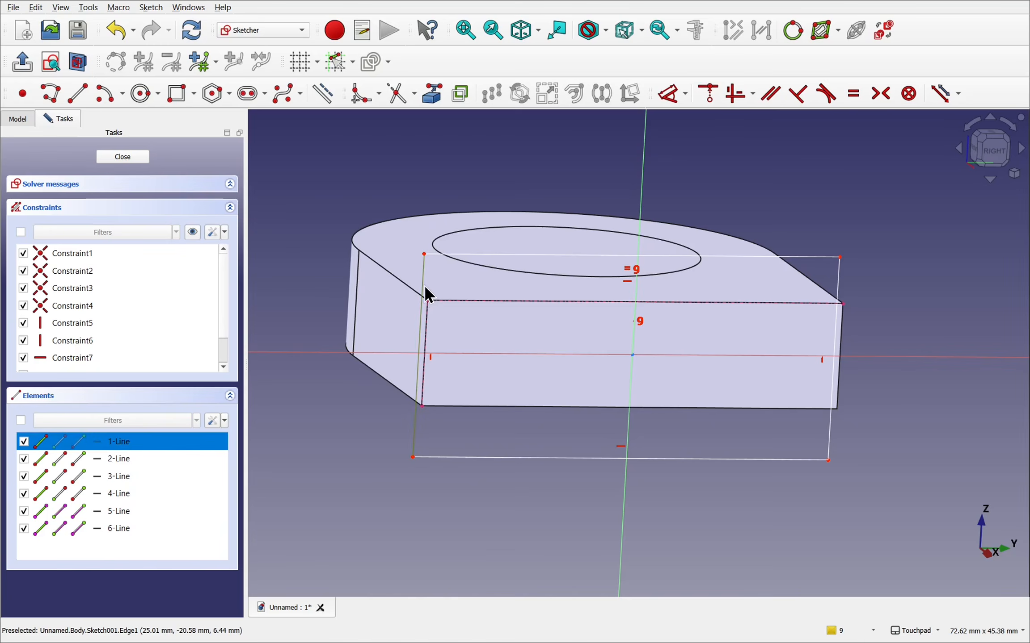
left_click(433, 331)
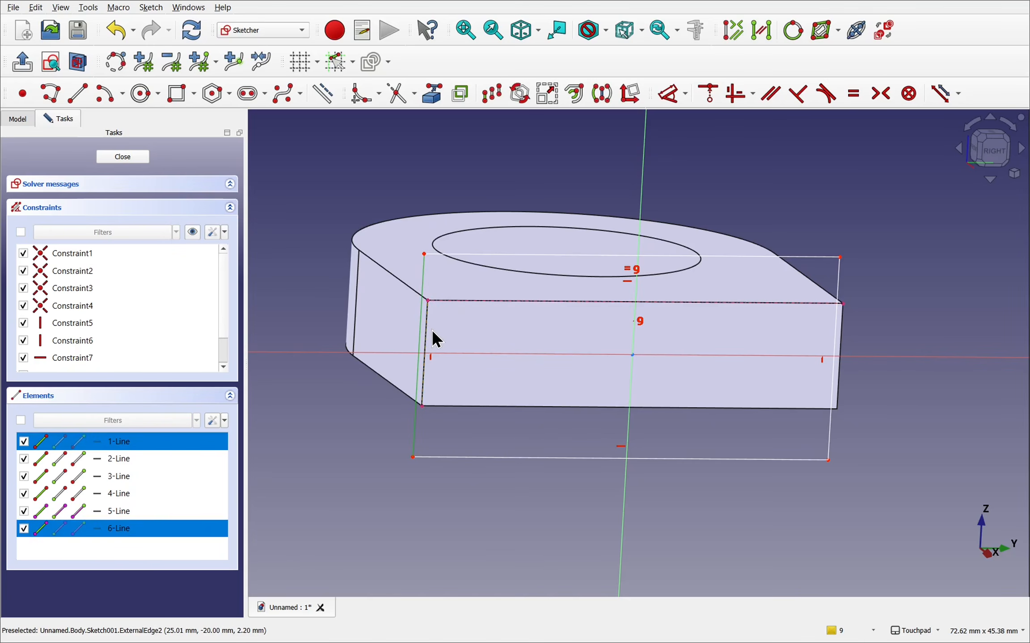
left_click(852, 94)
- Constrain two diagonally opposite corners of the rectangle symmetric about the sketch origin and close the sketch
mouse_move(724, 371)
left_mouse_down("shift")
mouse_move(657, 325)
mouse_move(719, 257)
mouse_move(698, 324)
mouse_move(661, 301)
mouse_move(693, 330)
left_mouse_up("shift")
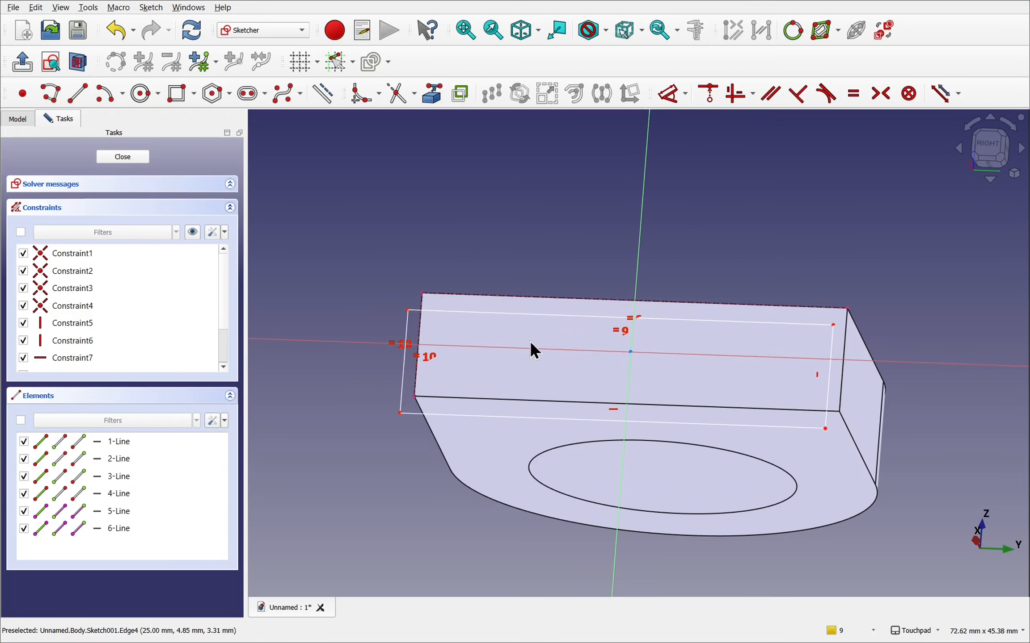
left_click(408, 310)
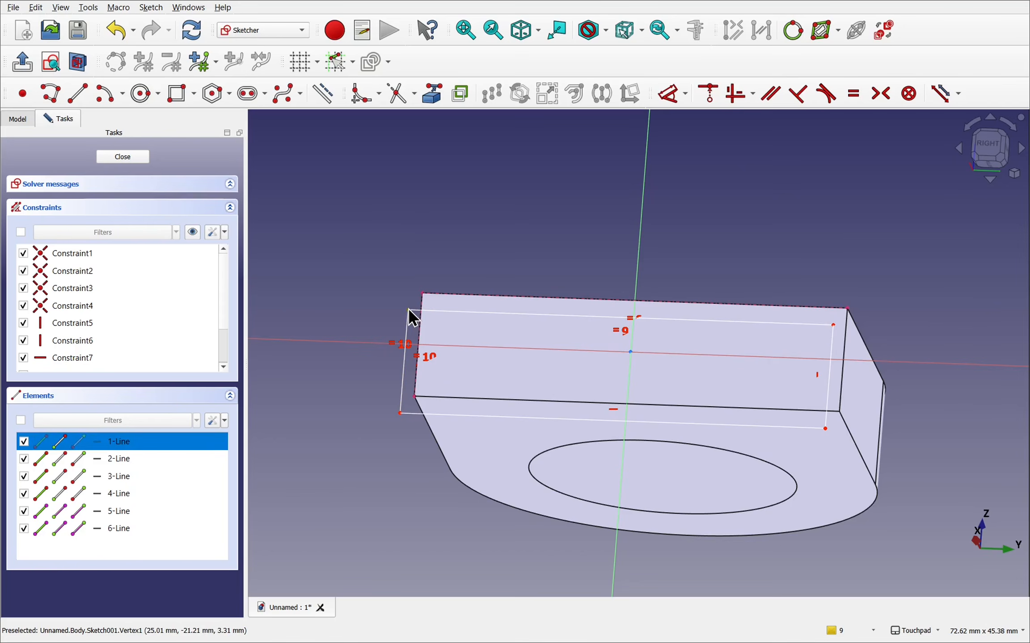
left_click(824, 429)
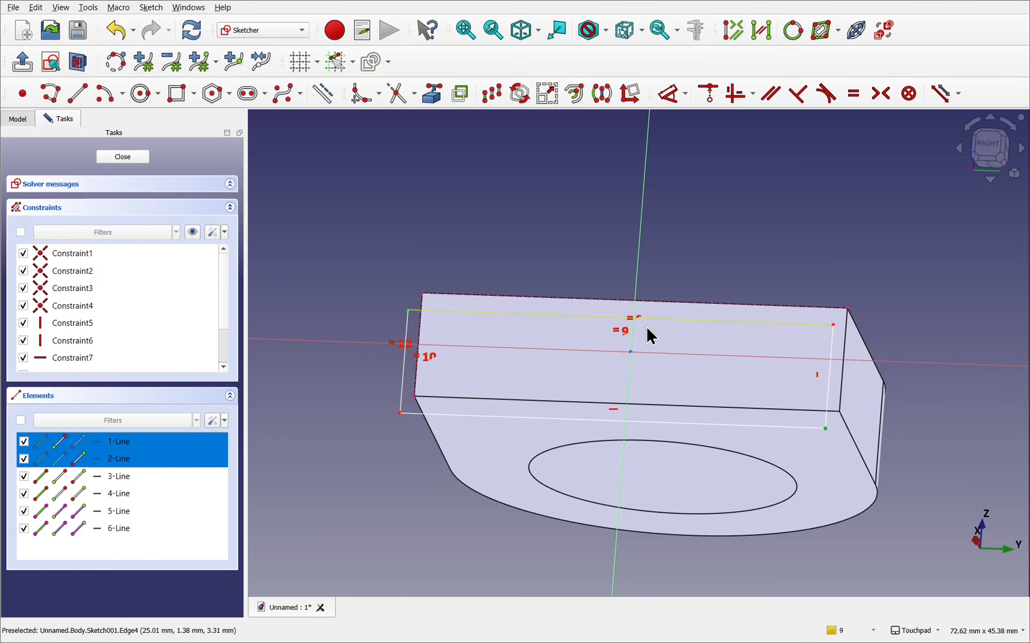
left_click(629, 351)
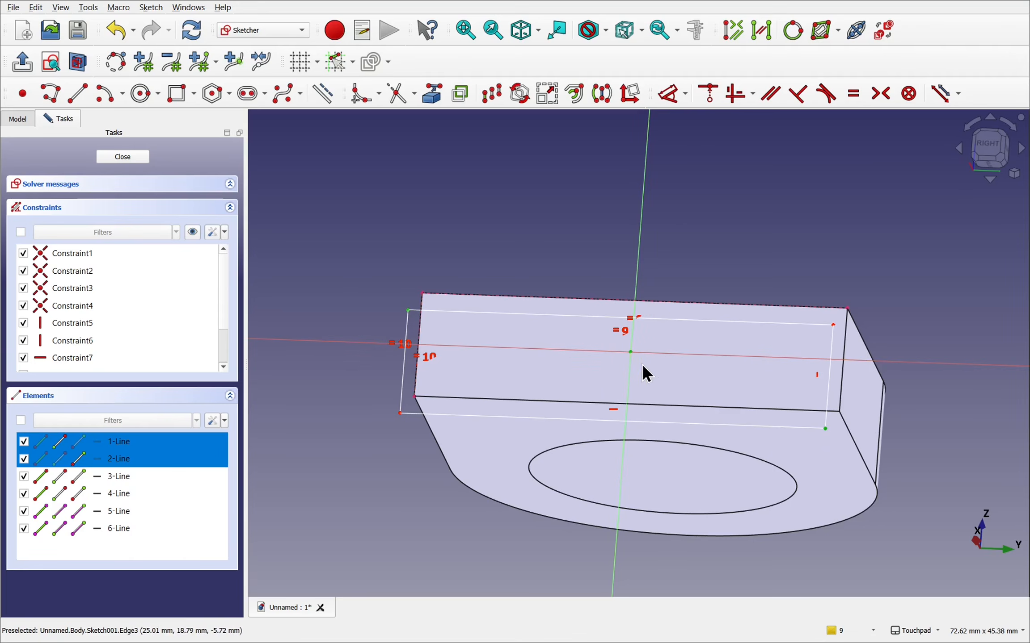
left_click(881, 100)
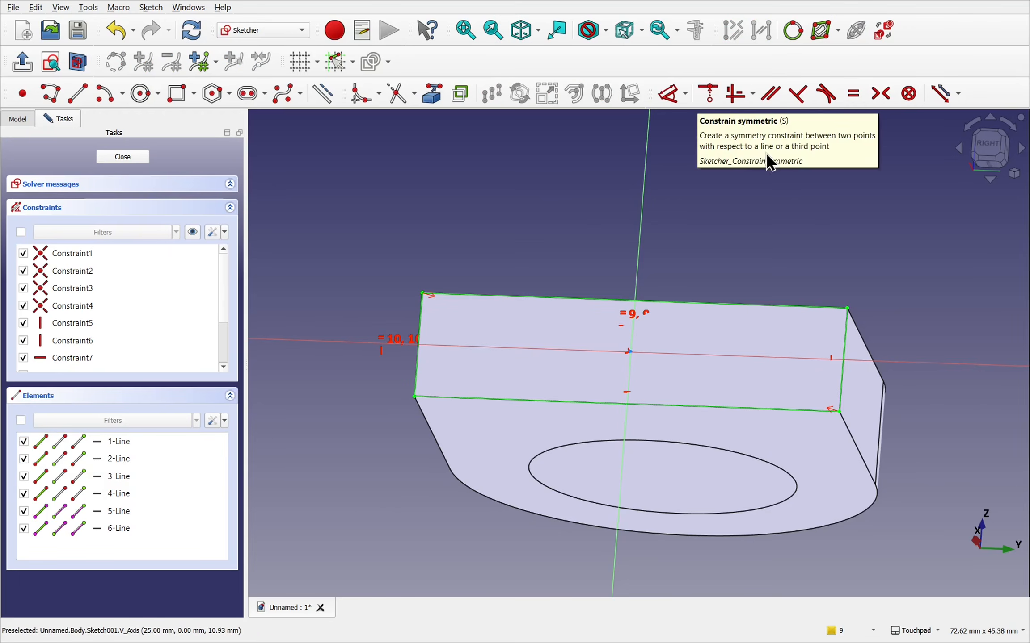
mouse_move(594, 258)
left_mouse_down("alt")
mouse_move(616, 294)
mouse_move(631, 286)
mouse_move(357, 186)
left_mouse_up("alt")
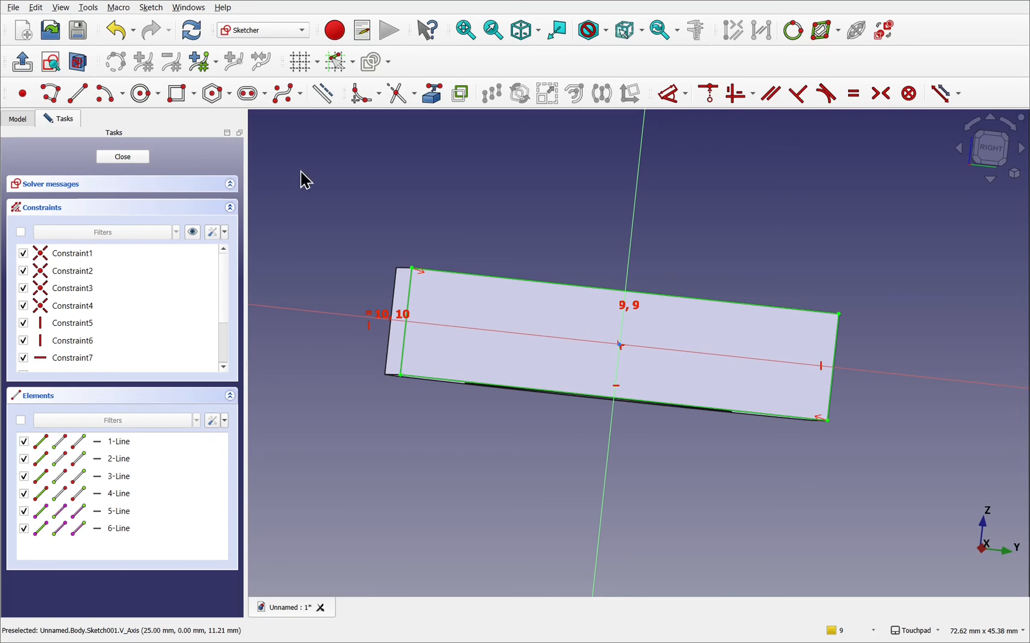
left_click(118, 161)
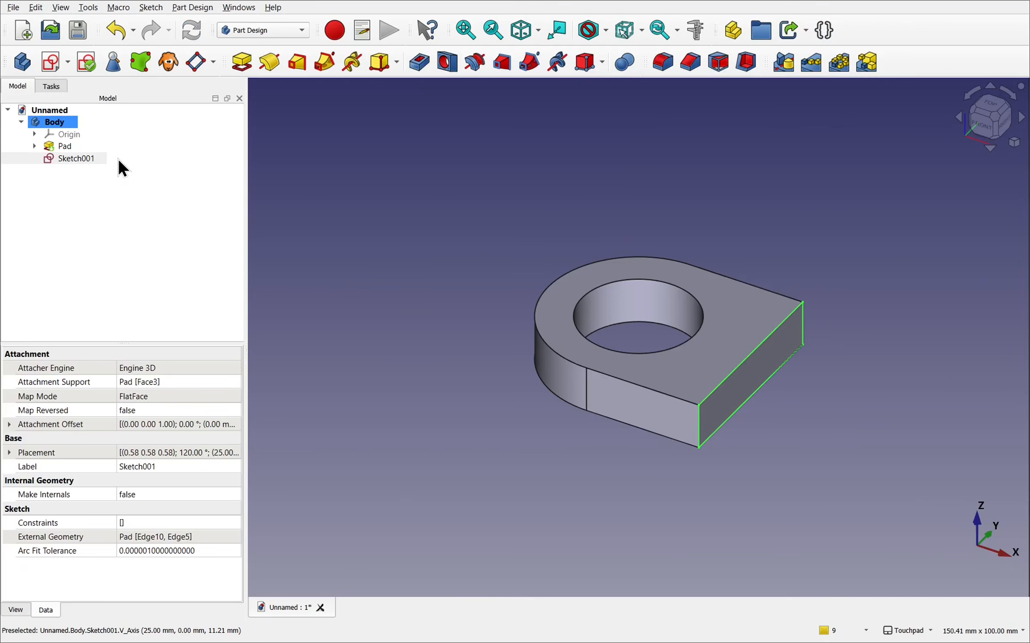
- Rotate the end-face rectangle sketch by setting its attachment offset angle to 95°, and view it from several sides
left_click_drag(648, 476, 643, 430, "alt")
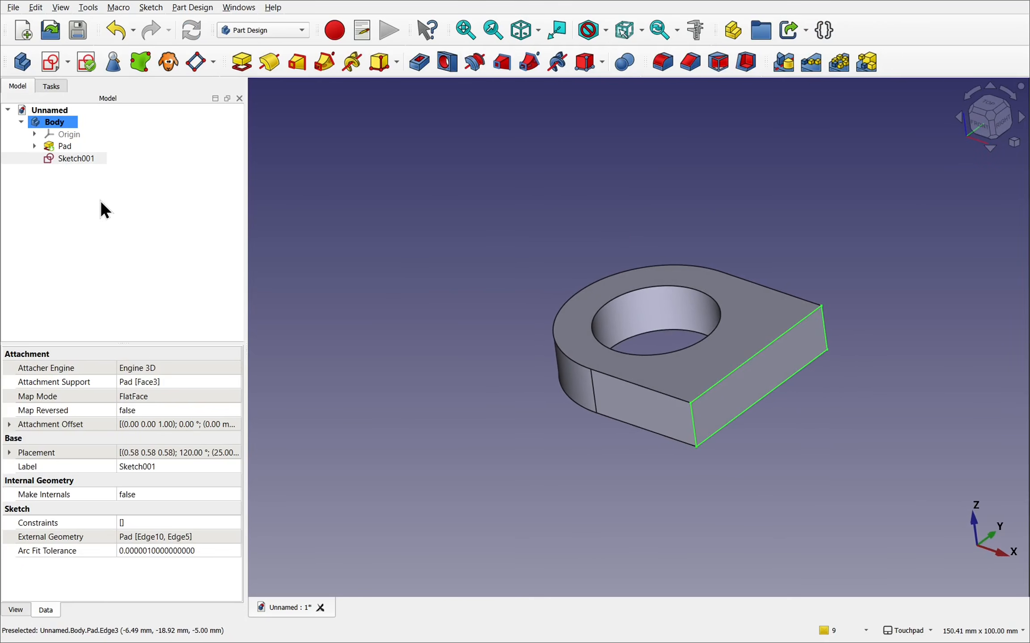
left_click(85, 166)
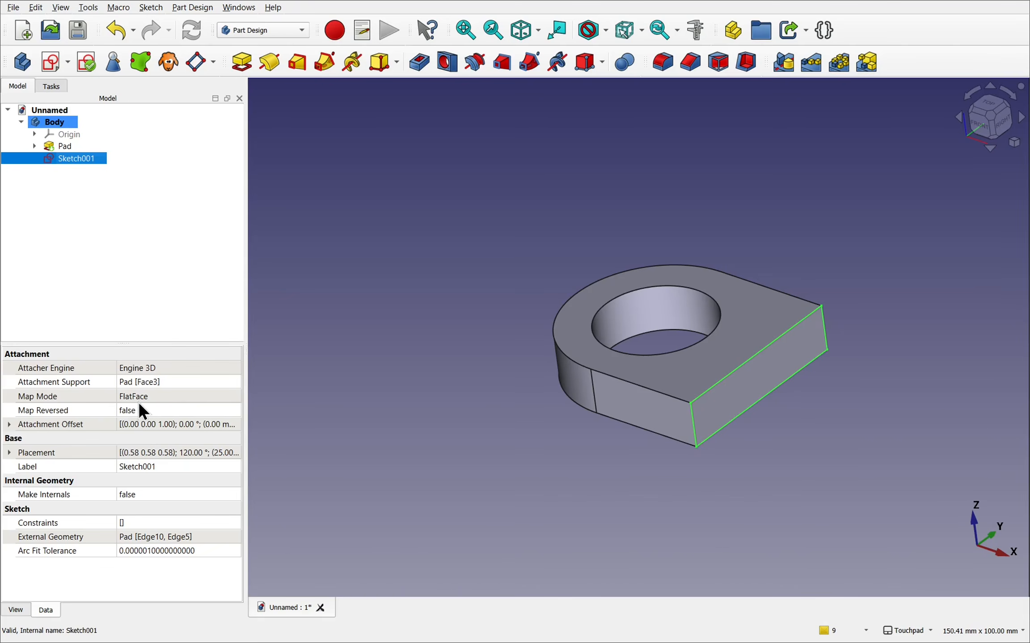
left_click(9, 425)
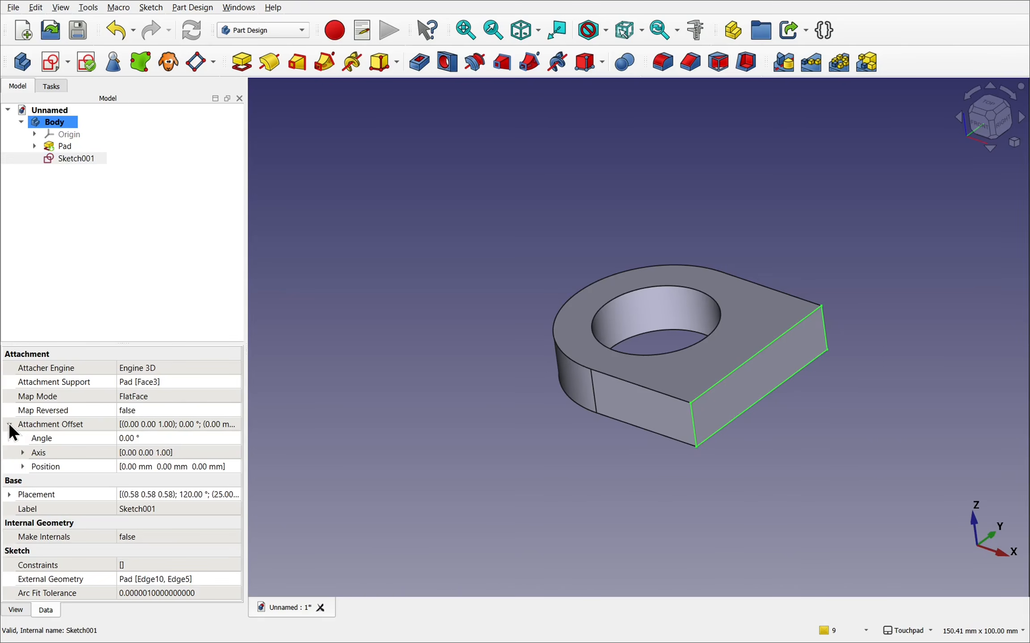
left_click(150, 439)
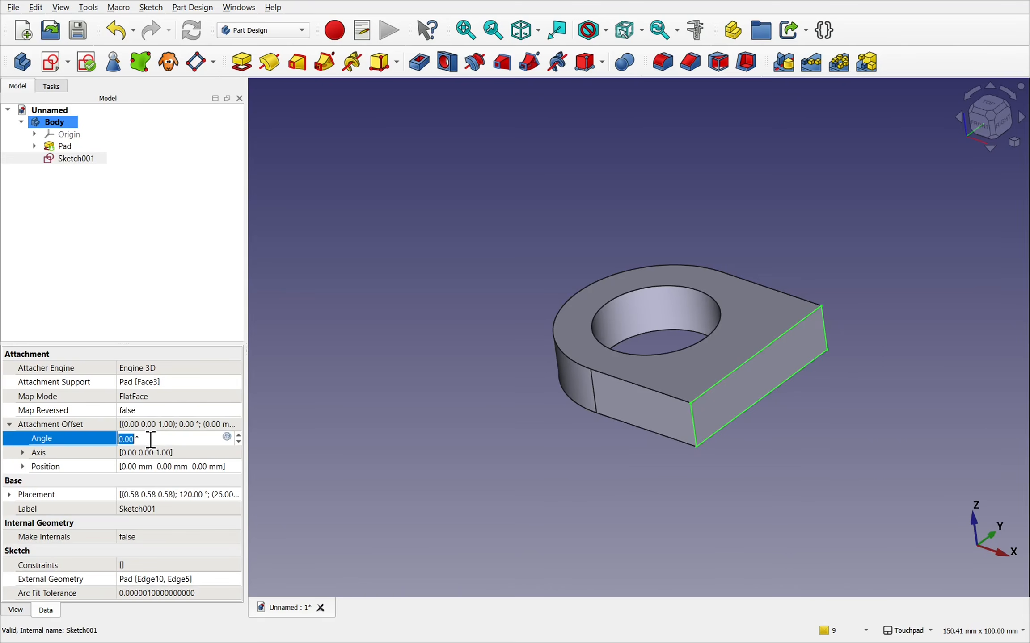
scroll(151, 440, "up", 20)
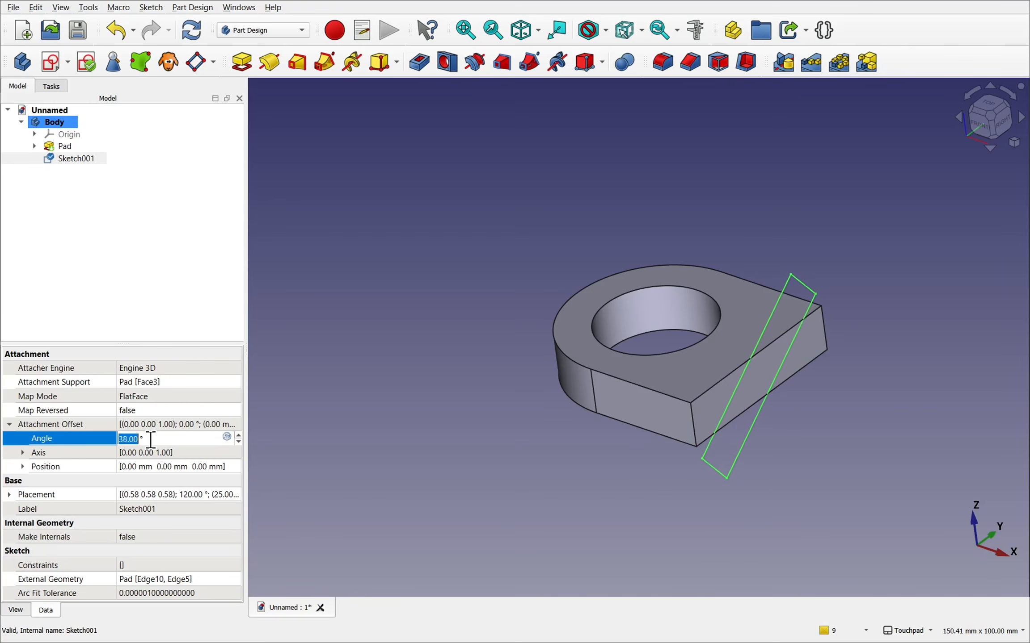
scroll(150, 439, "up", 20)
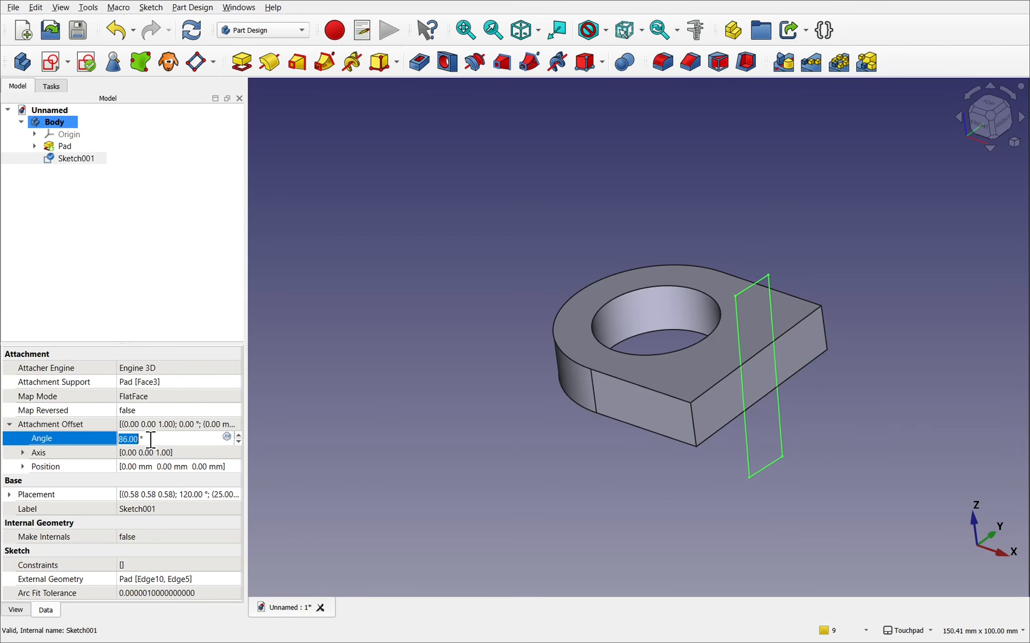
left_click(587, 444)
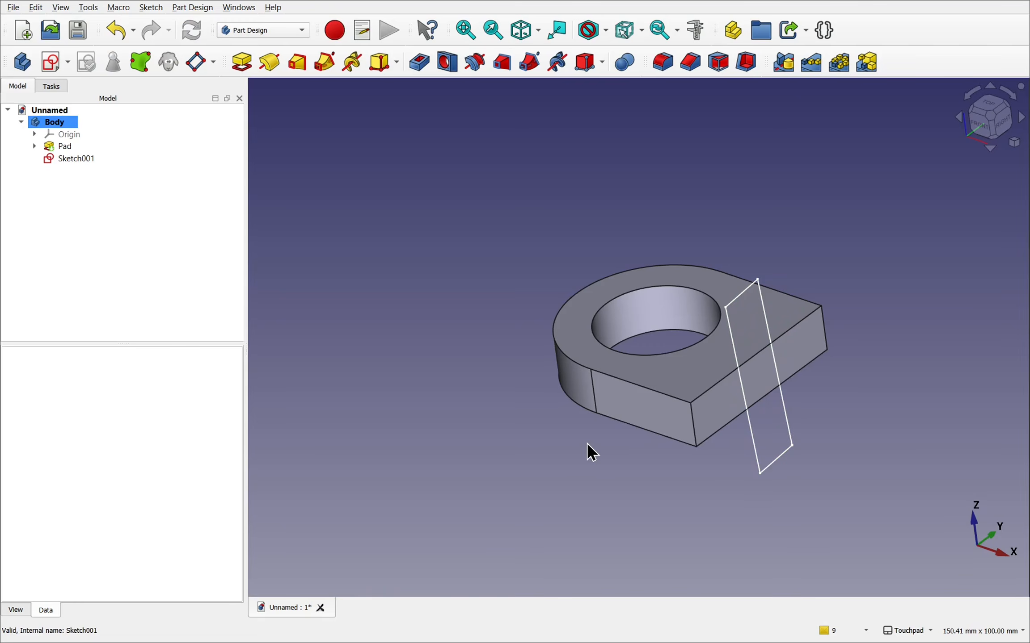
mouse_move(741, 456)
left_mouse_down("alt")
mouse_move(650, 428)
mouse_move(589, 391)
mouse_move(725, 458)
mouse_move(758, 457)
left_mouse_up("alt")
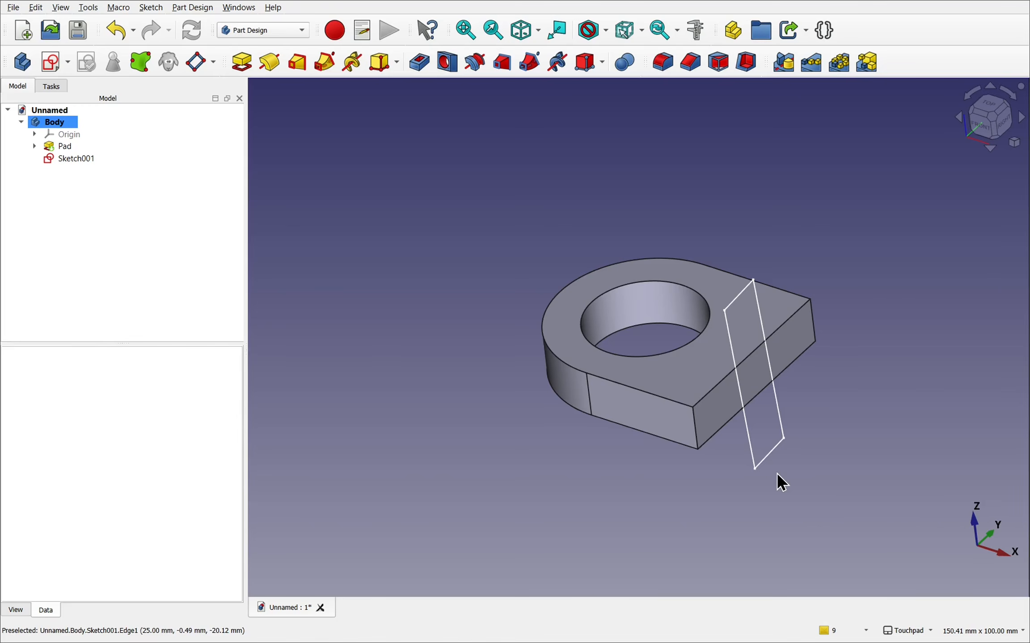
left_click_drag(776, 474, 663, 465, "alt")
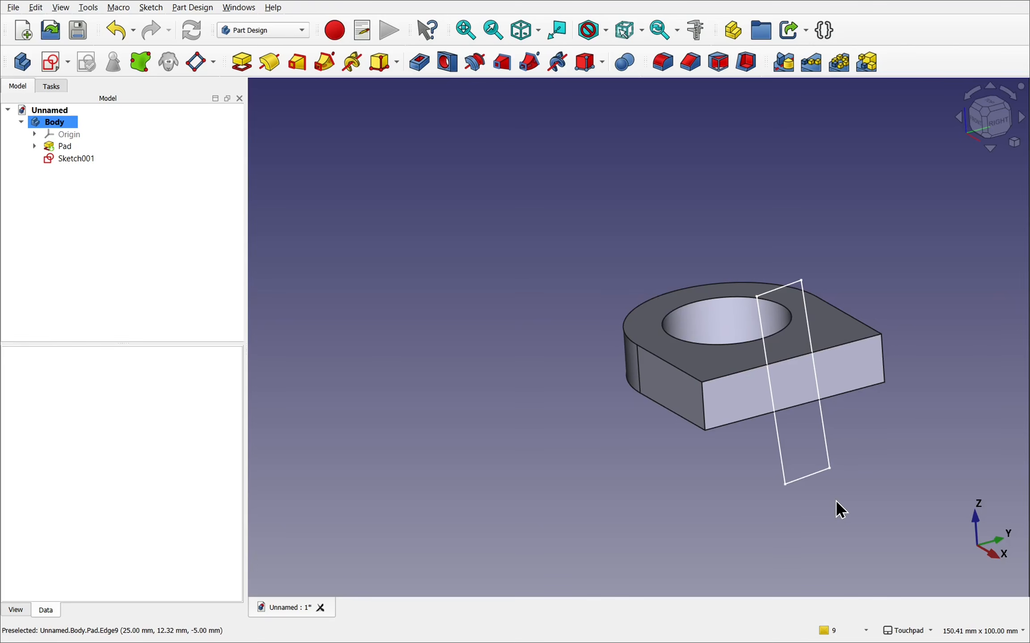
- Hide the rotated rectangle sketch and start a new sketch on the plate's flat end face
left_click(69, 160)
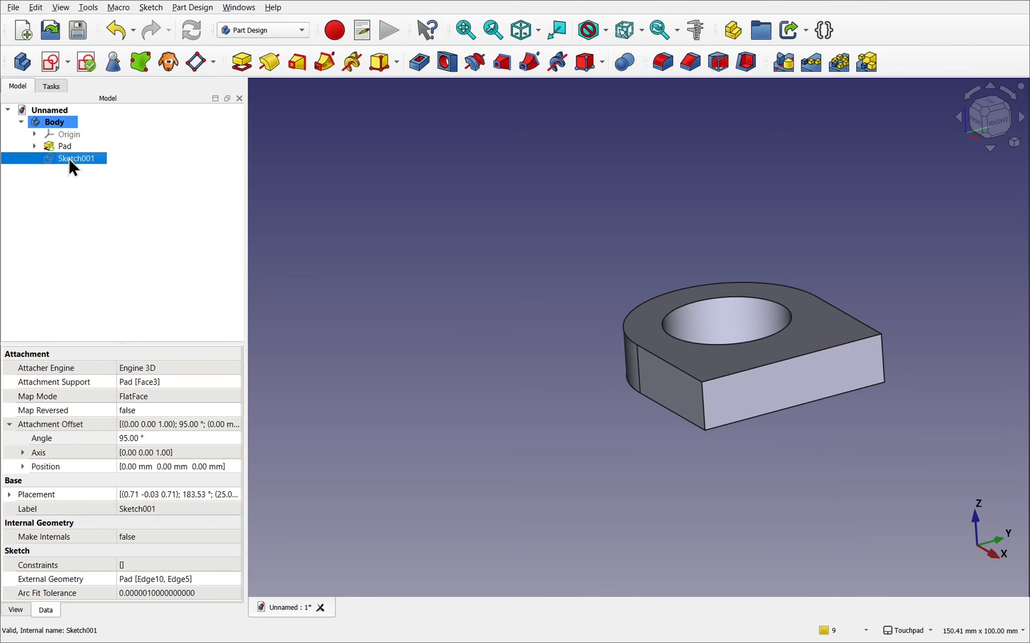
left_click(801, 399)
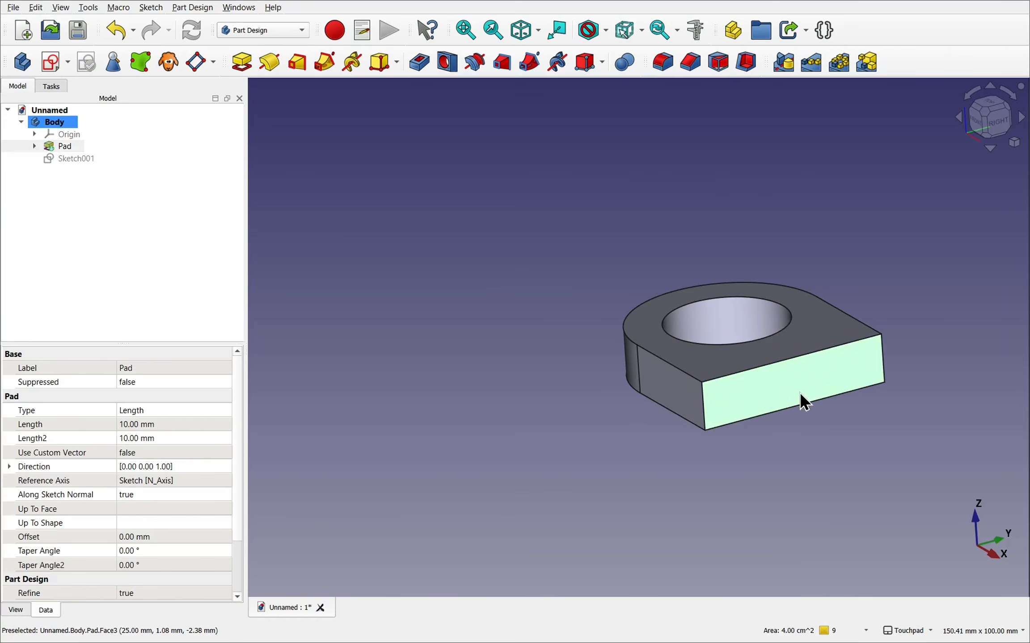
left_click(52, 61)
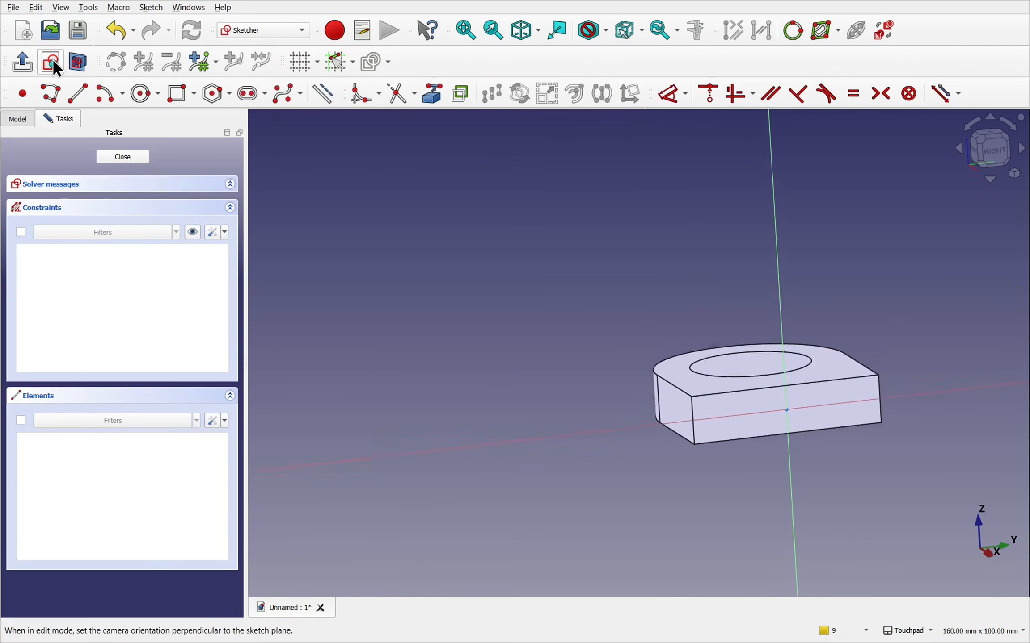
- Project the end face's upper-left and lower-right corner points into the sketch as external geometry
left_click(434, 102)
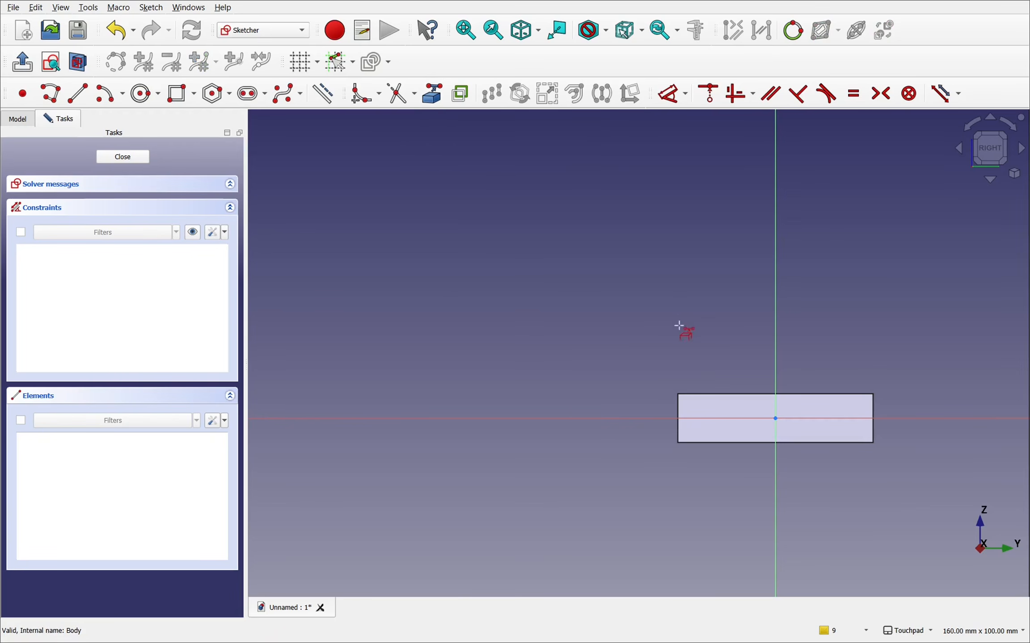
scroll(675, 393, "up", 4)
middle_click_drag(708, 414, 443, 293, "shift")
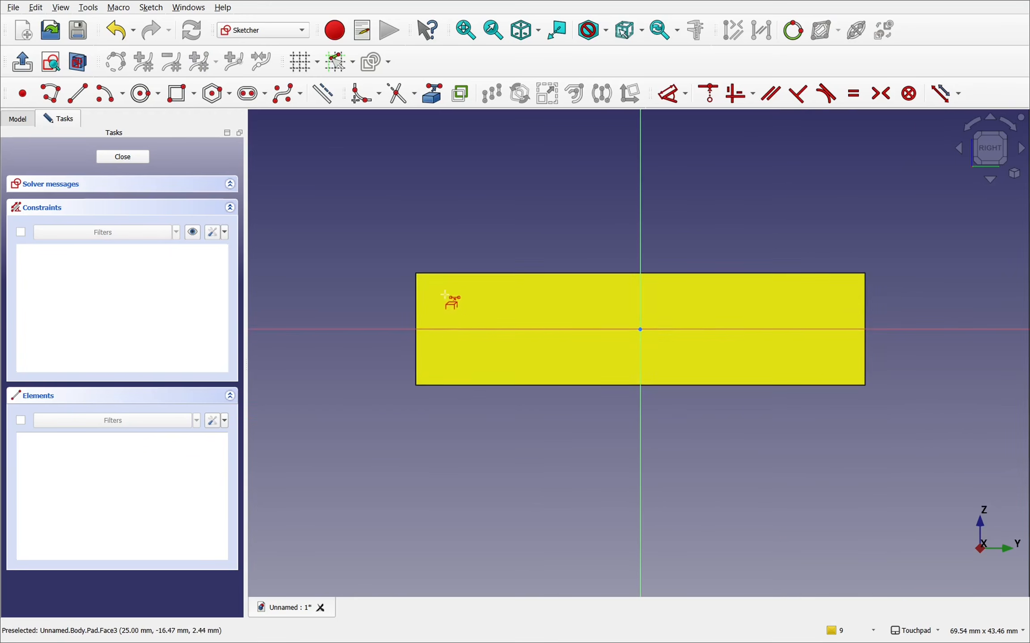
left_click(412, 272)
left_click(865, 385)
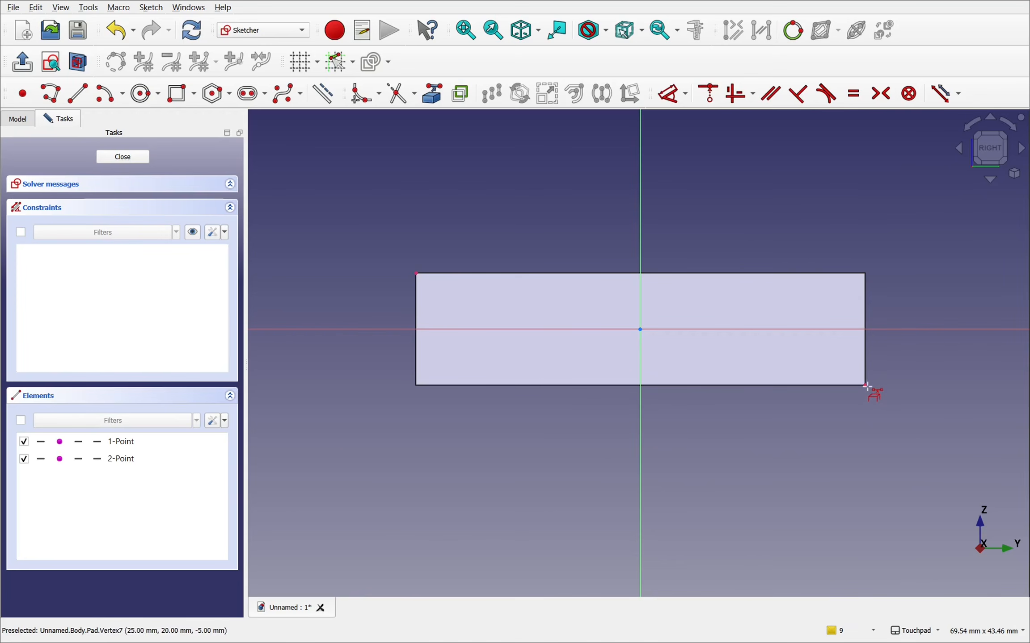
- Draw a rectangle between the two projected corner points of the end face and close the sketch
left_click(174, 95)
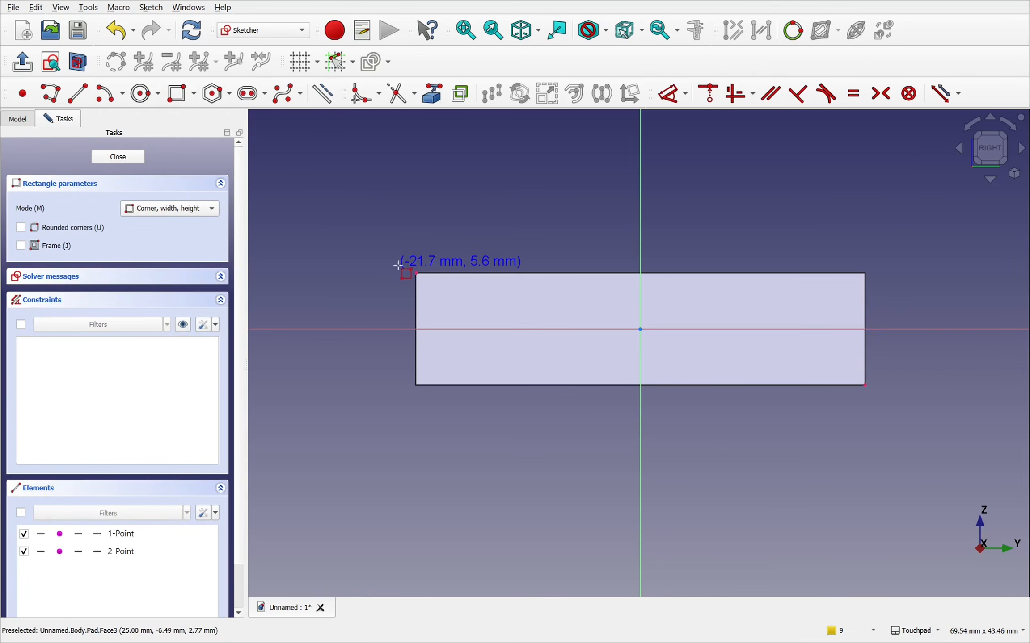
left_click(416, 273)
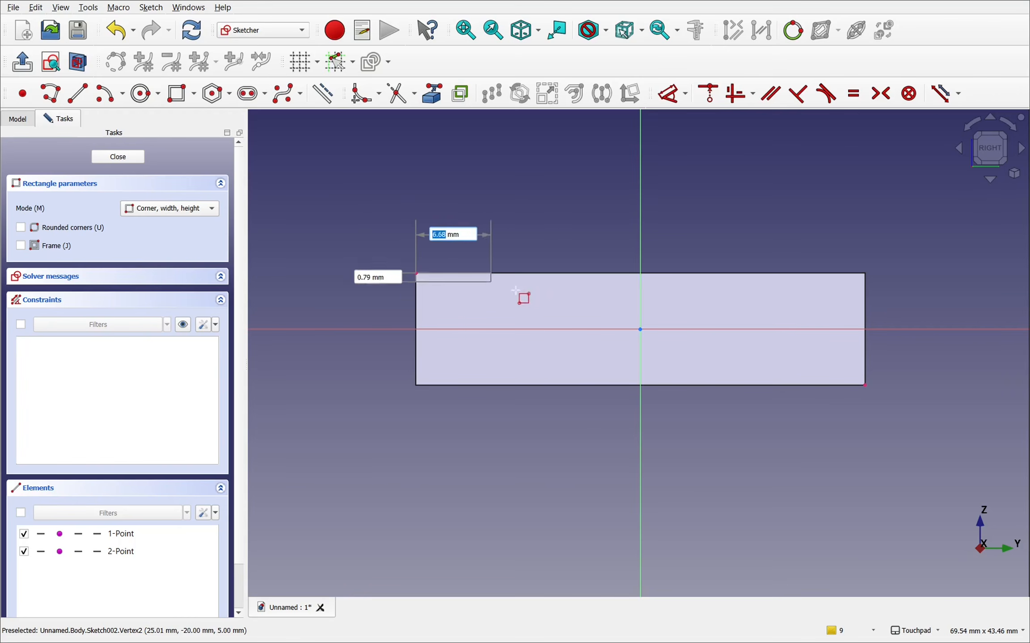
left_click(865, 385)
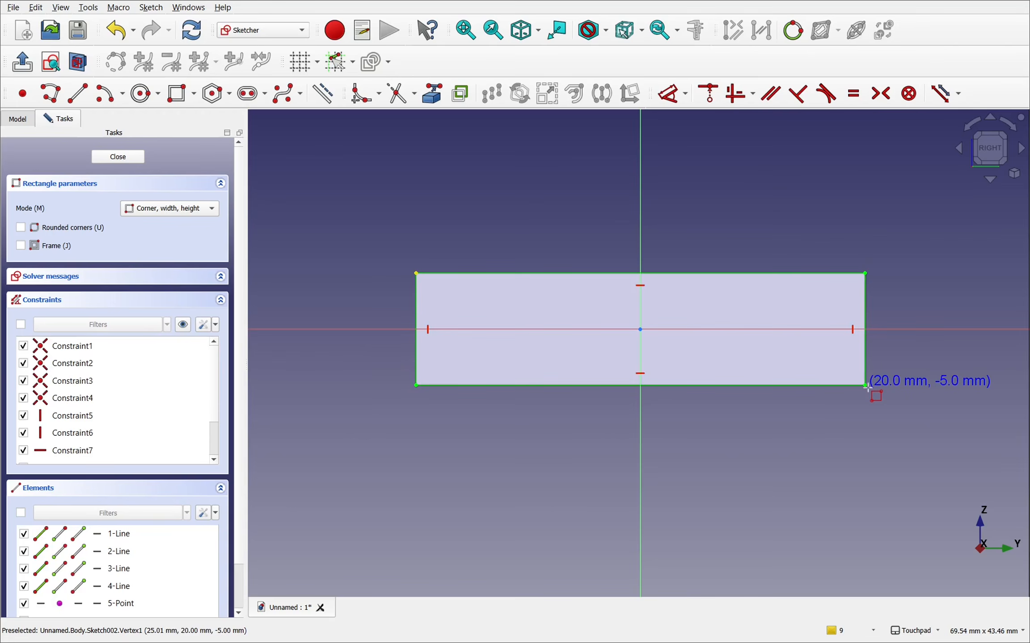
middle_click_drag(537, 275, 571, 283)
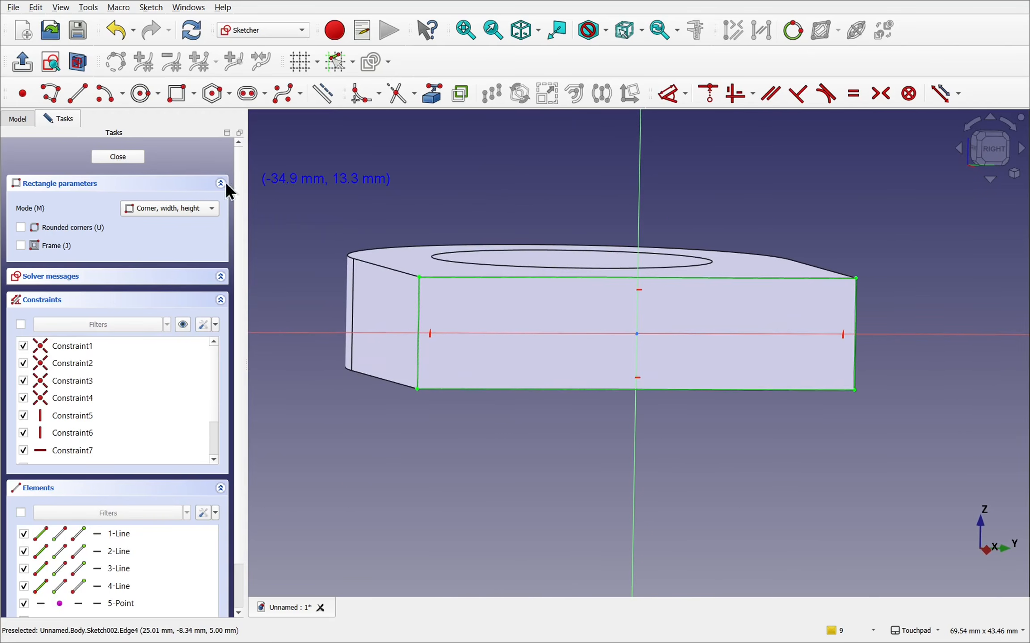
left_click(111, 153)
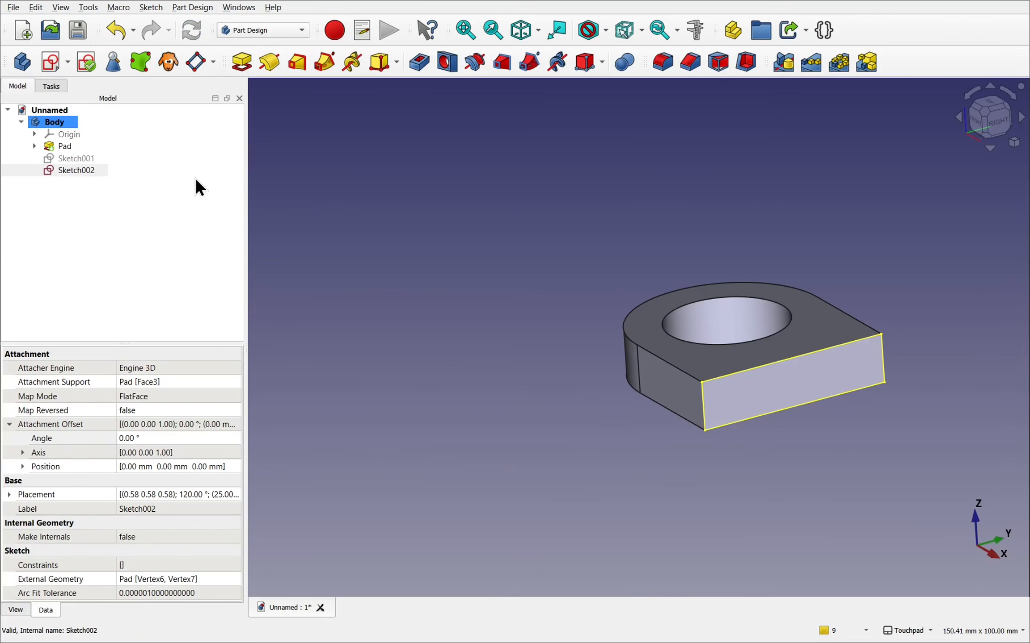
- Try rotating the new corner-referenced sketch by setting its attachment offset angle to 63°
left_click(68, 170)
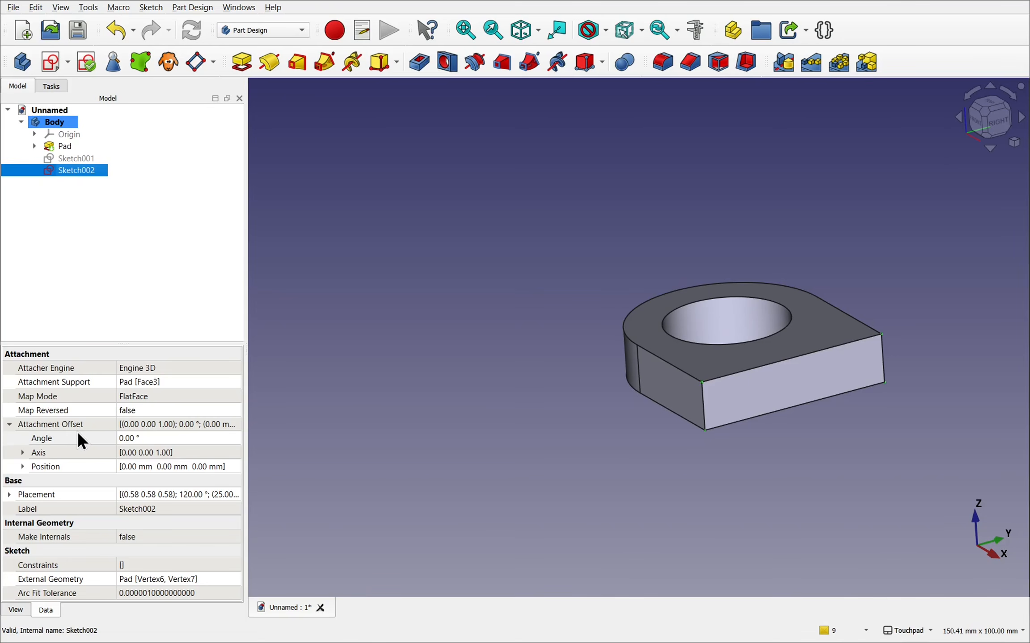
left_click(141, 436)
scroll(142, 437, "up", 4)
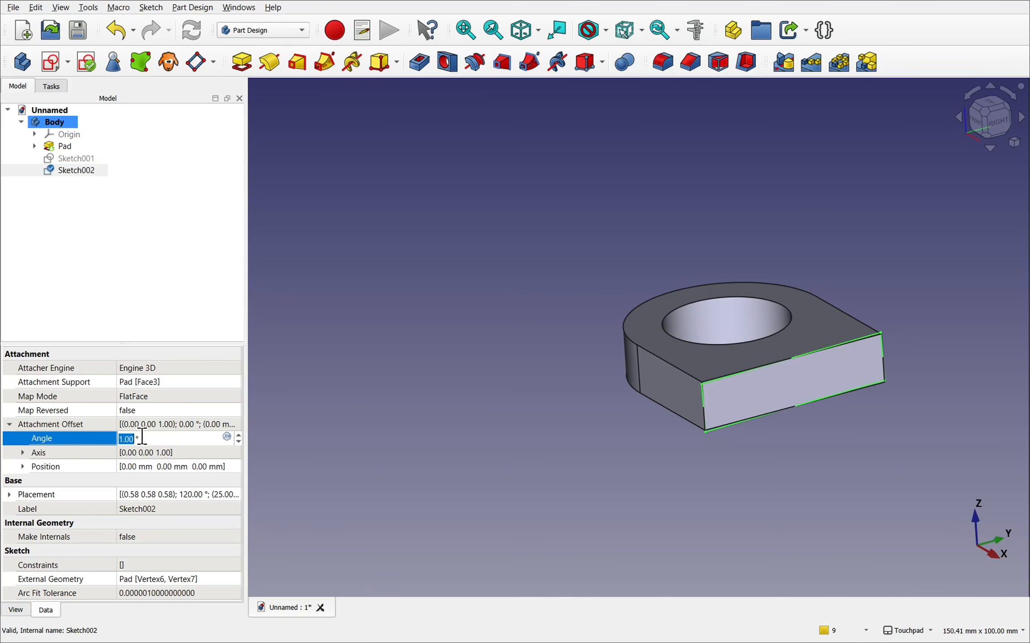
scroll(142, 437, "up", 20)
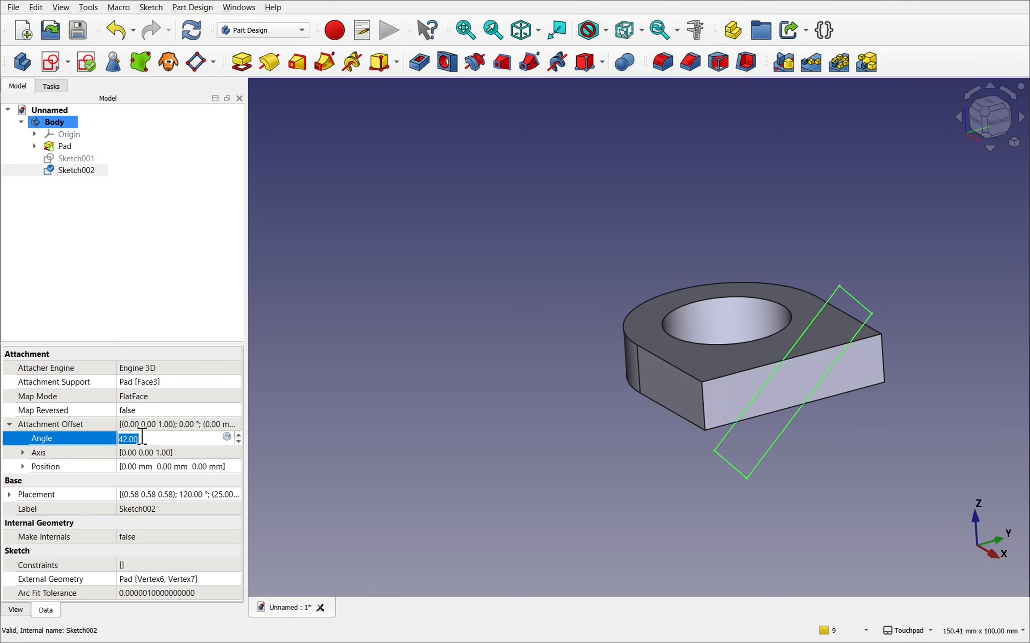
scroll(141, 437, "up", 10)
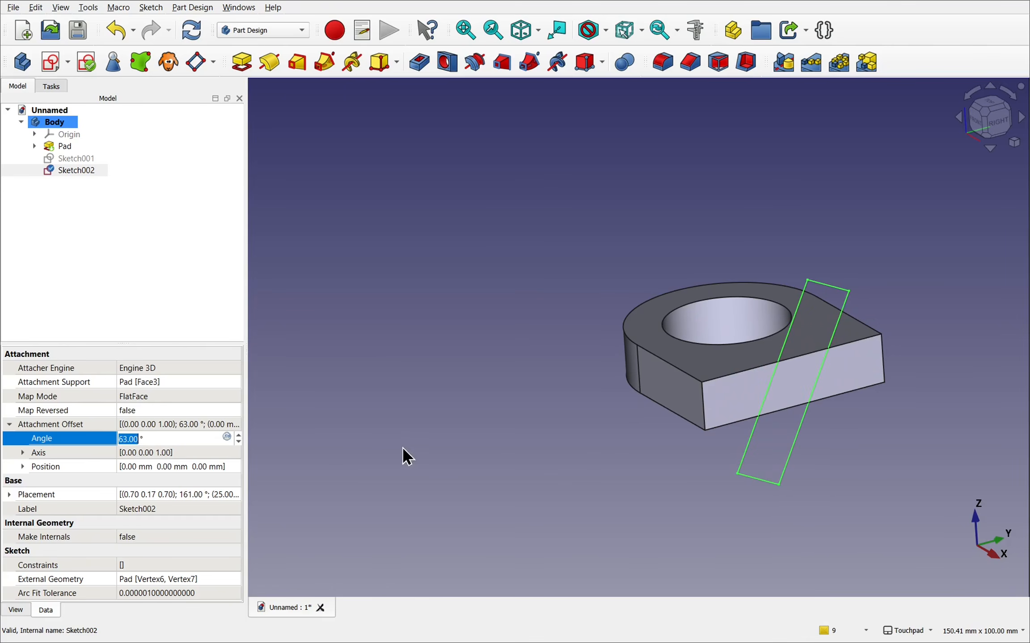
left_click(475, 462)
left_click_drag(747, 419, 757, 443, "alt")
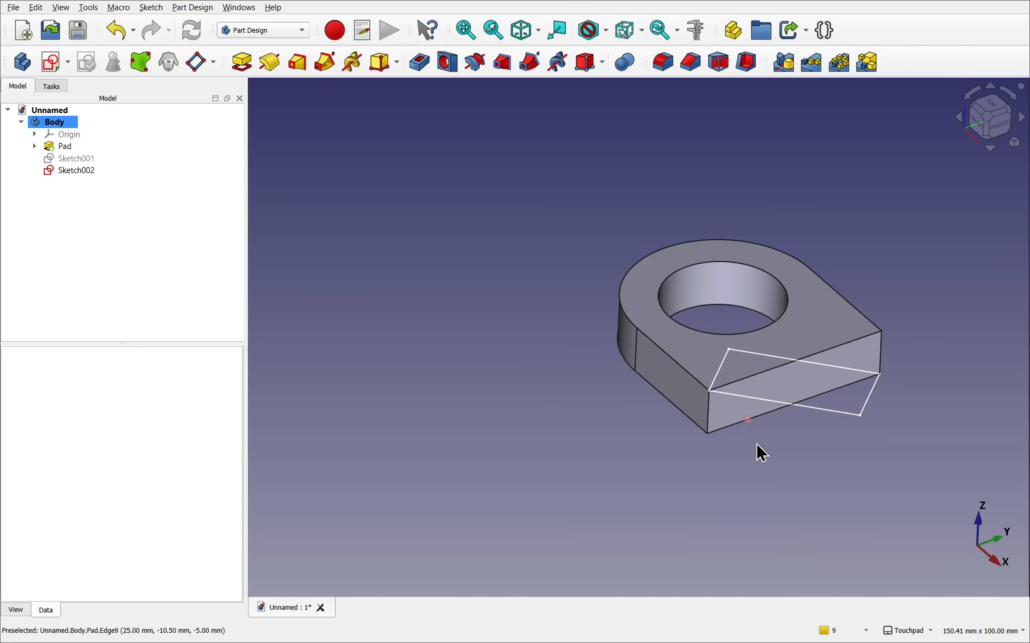
- Increase the corner-referenced sketch's attachment offset angle further and inspect the rectangle against the end face from several sides
left_click(75, 170)
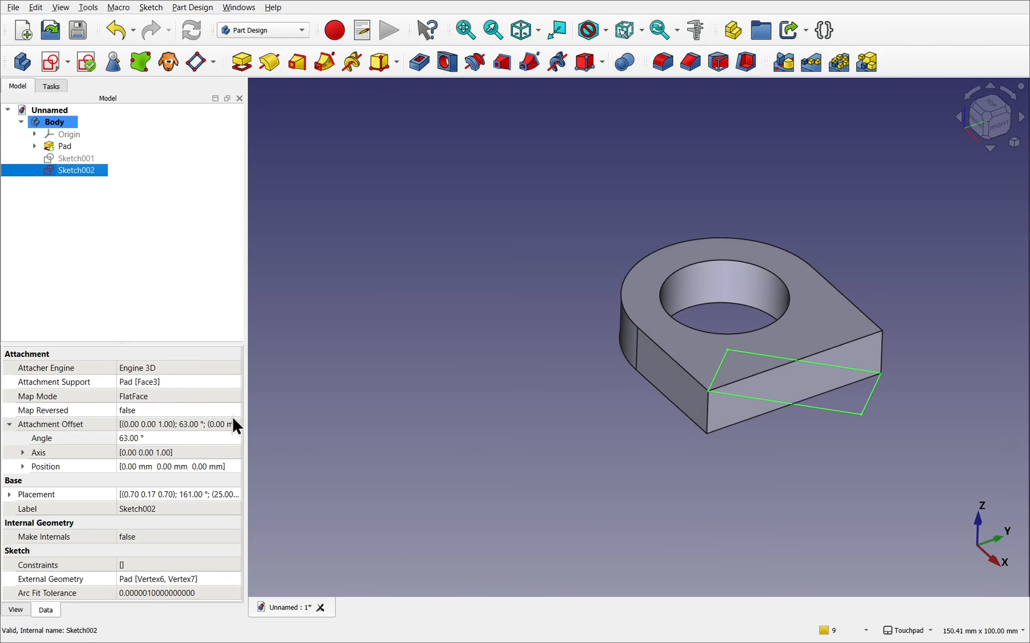
left_click(167, 439)
scroll(167, 439, "up", 20)
scroll(167, 439, "up", 20)
scroll(167, 440, "up", 20)
left_click(664, 473)
left_click_drag(788, 423, 729, 369, "shift")
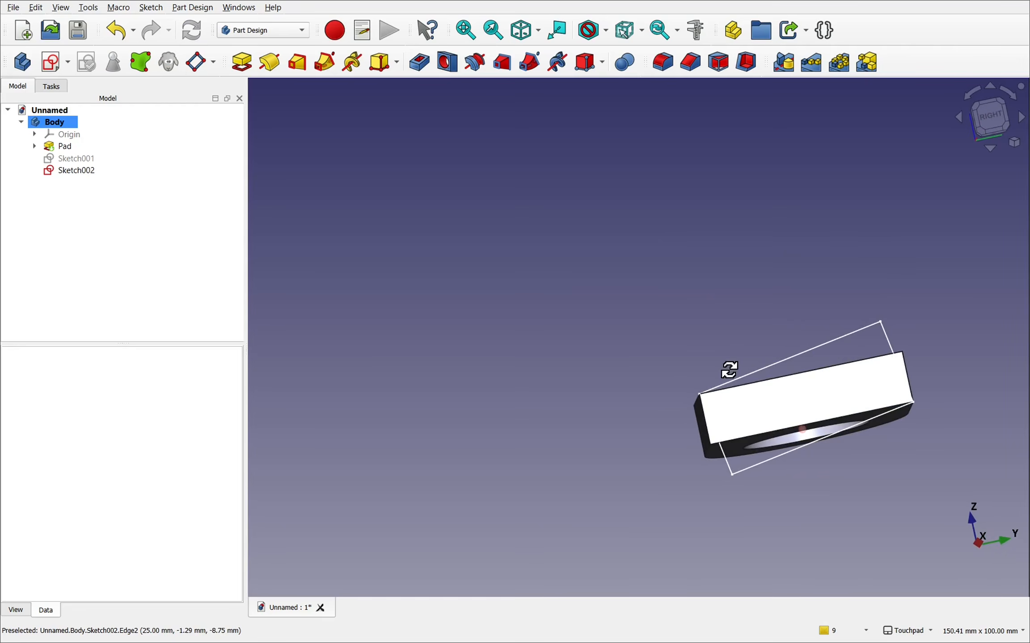
left_click_drag(859, 437, 747, 340, "shift")
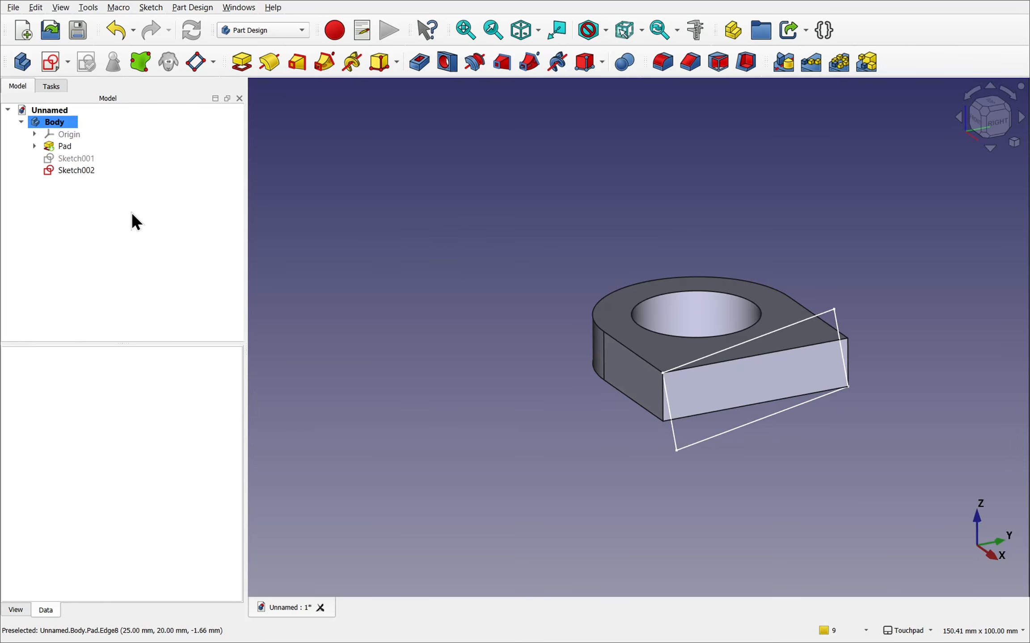
- Delete the corner-referenced sketch and reset the remaining edge-referenced sketch's attachment offset angle to 0°
left_click(70, 168)
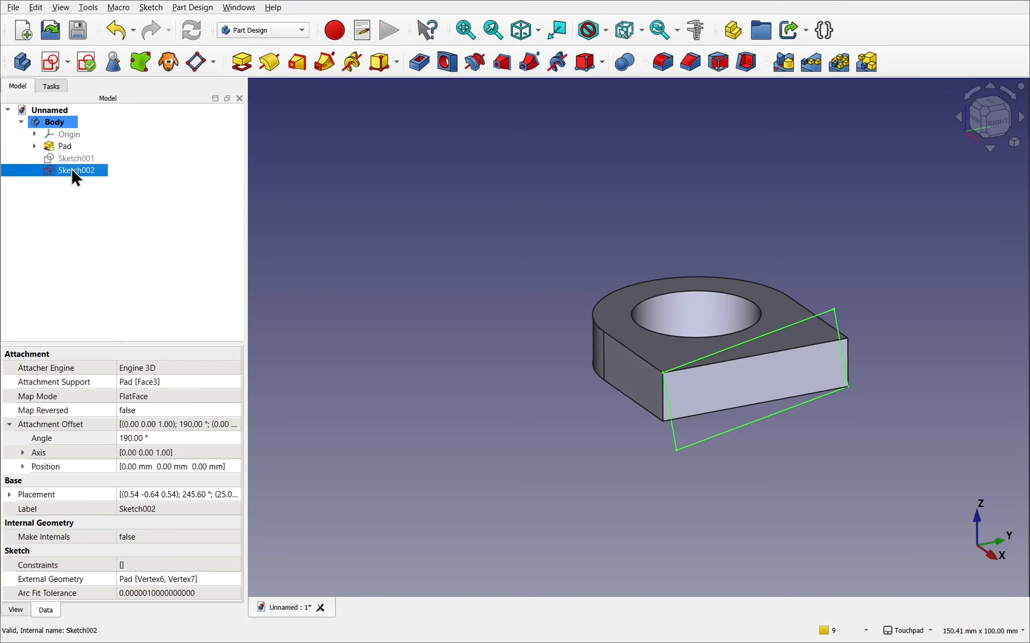
key("Delete")
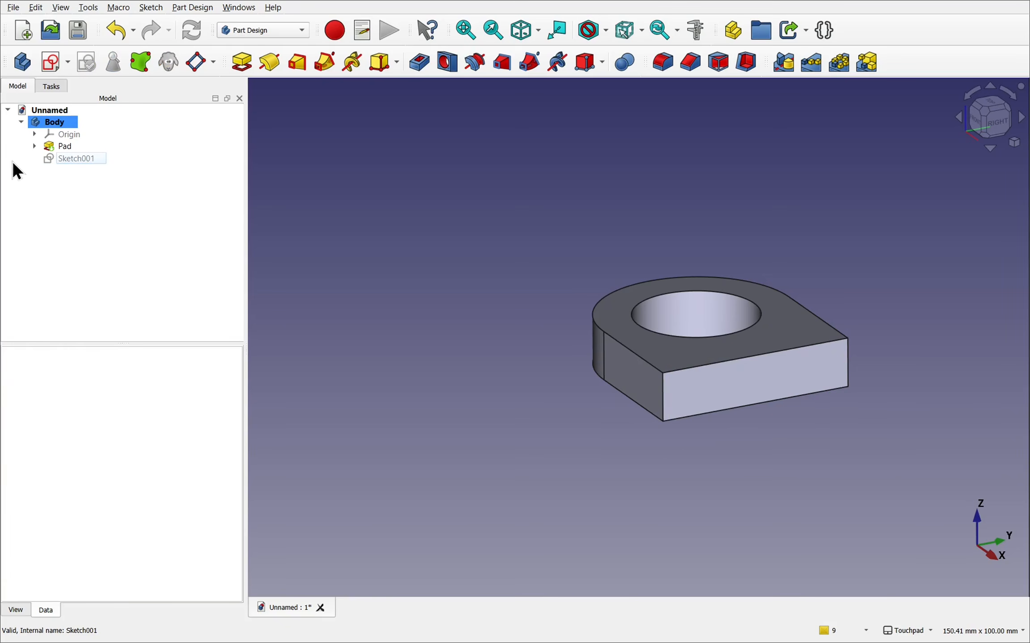
left_click(85, 168)
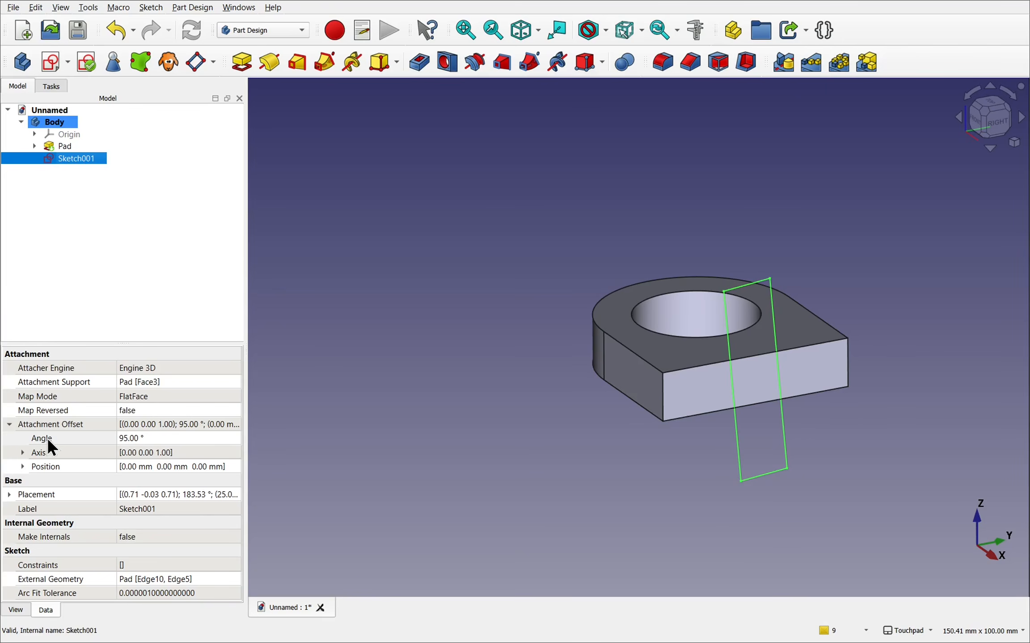
left_click(140, 438)
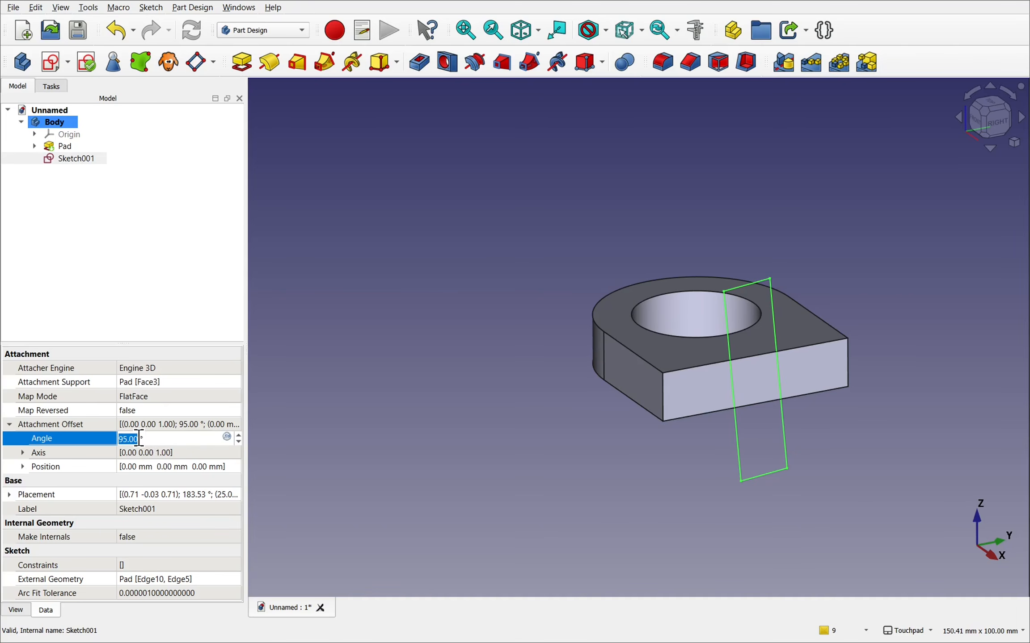
type("0")
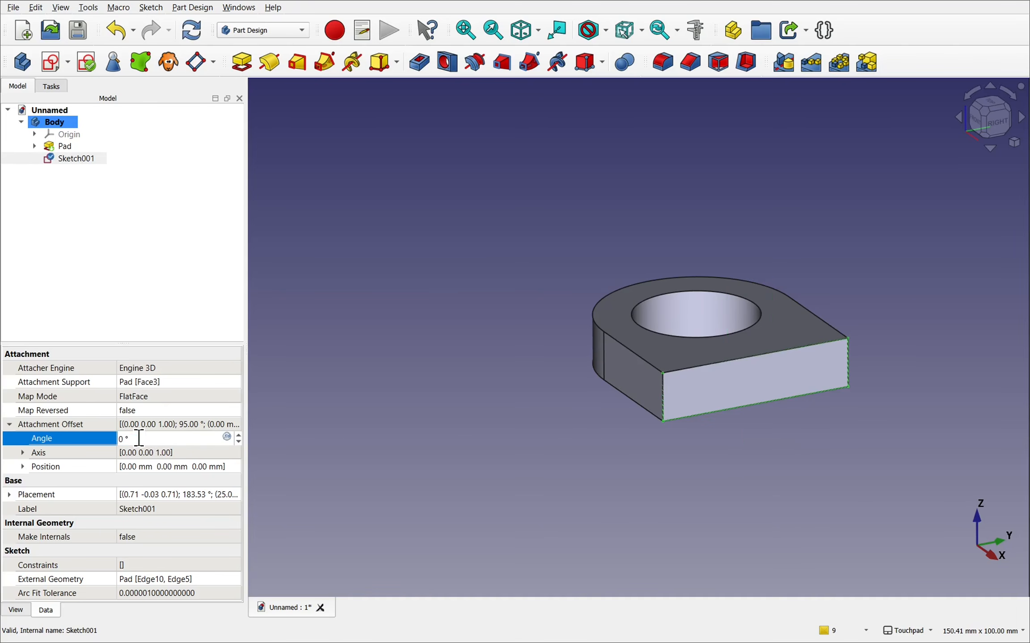
- Offset the edge-referenced sketch 2 mm along z from the end face through its attachment position
middle_click_drag(561, 408, 655, 444)
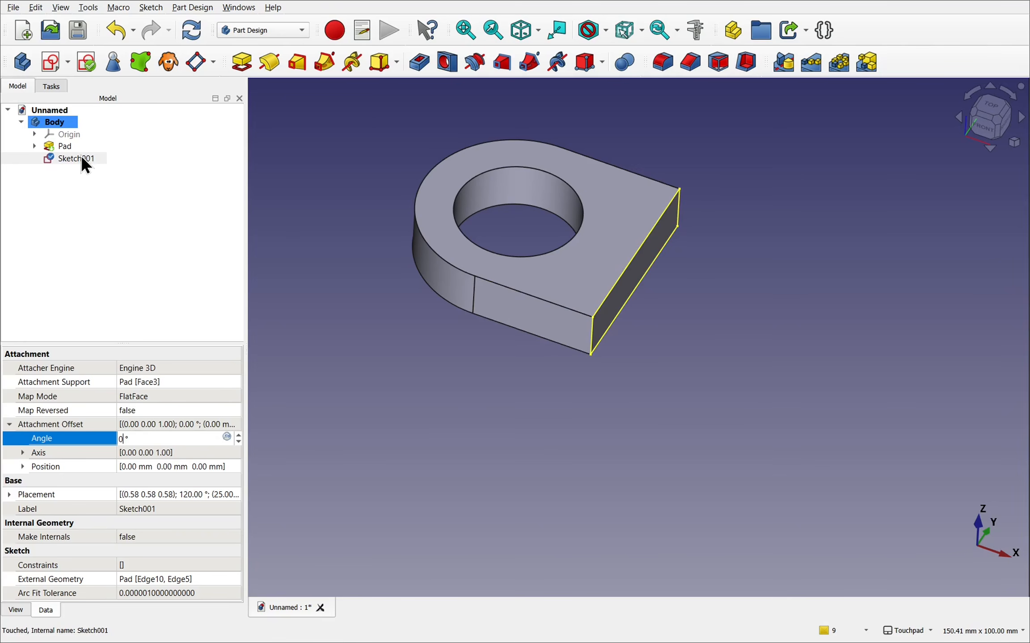
left_click(20, 466)
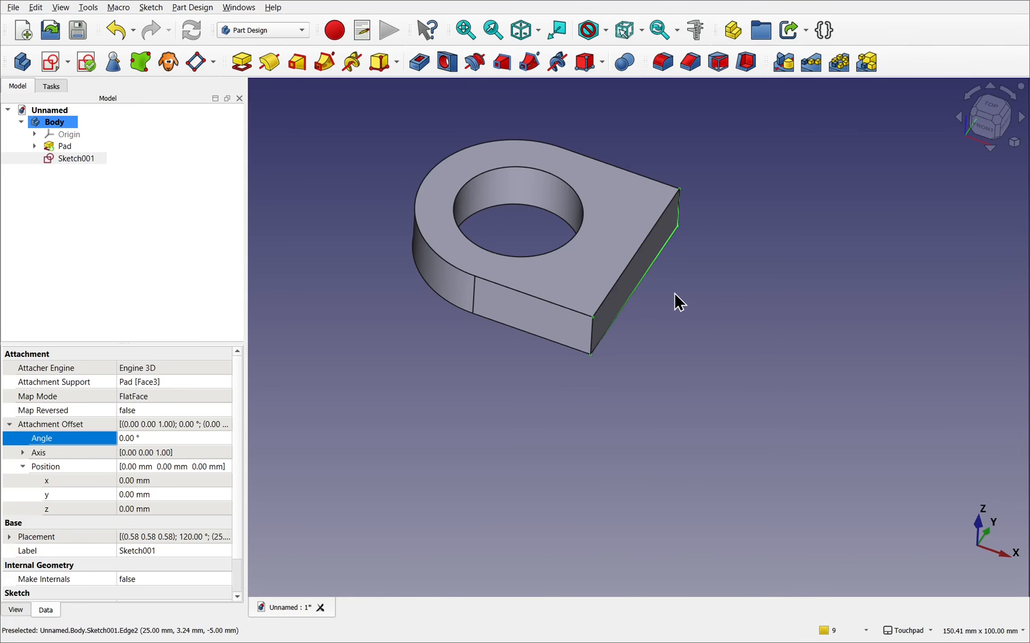
left_click(182, 510)
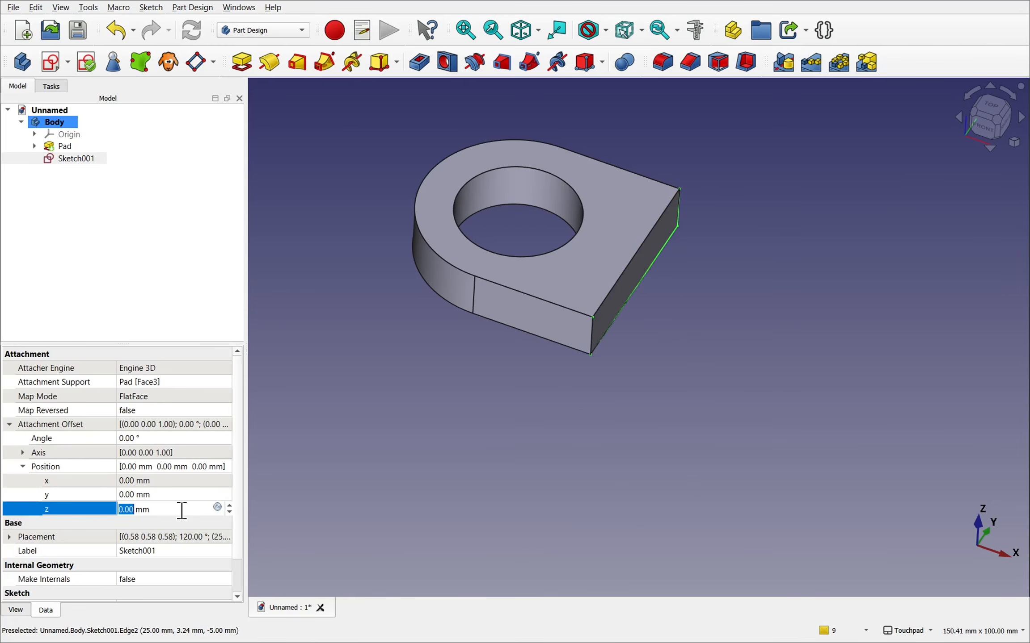
type("2")
key("Return")
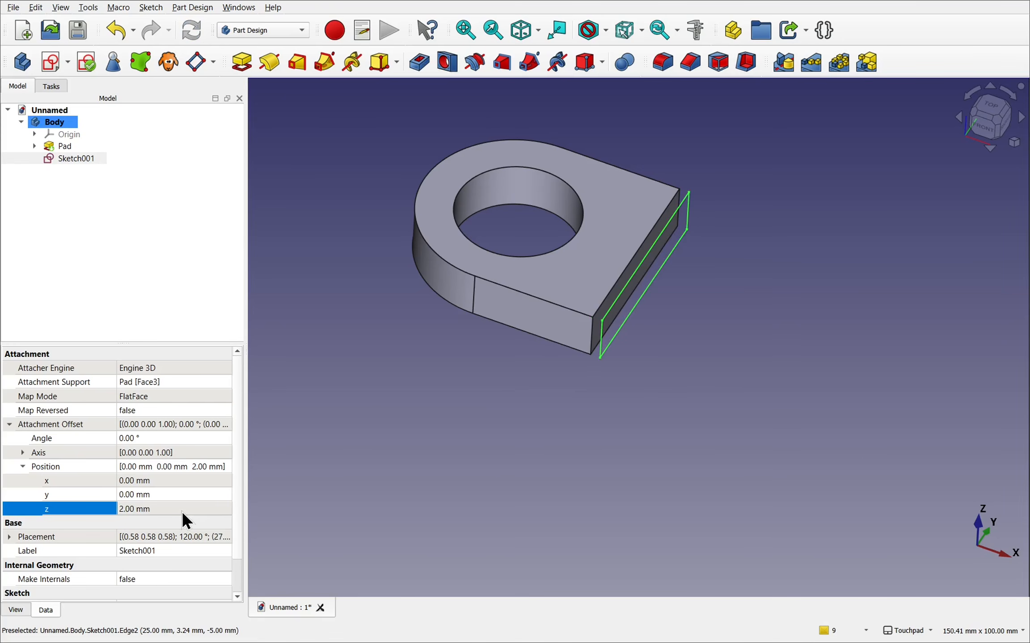
- Create a new sketch on the pad's flat rectangular end face
left_click_drag(654, 393, 406, 378, "alt")
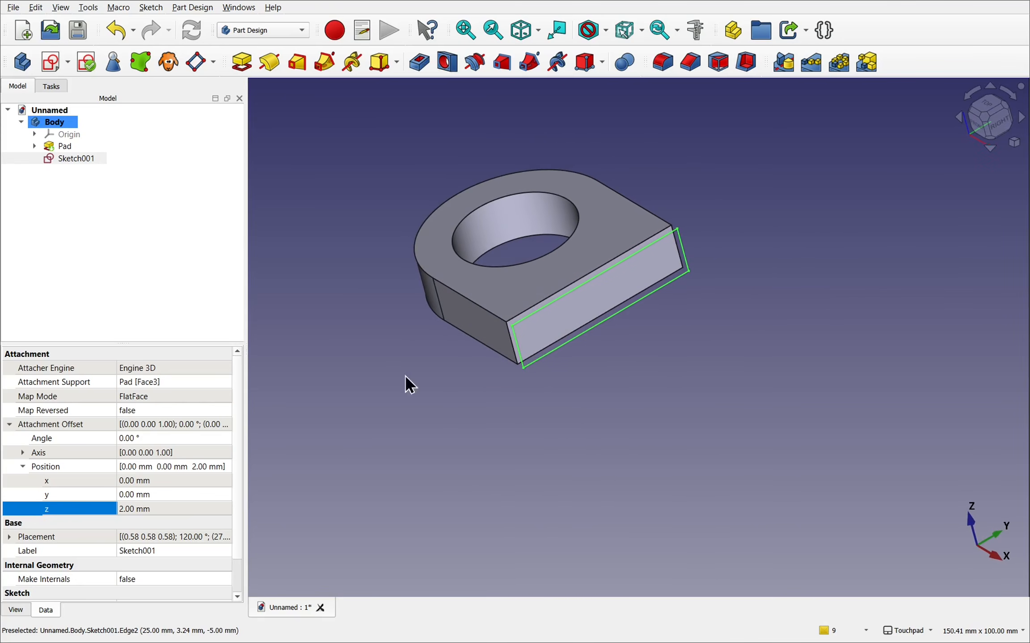
left_click(626, 290)
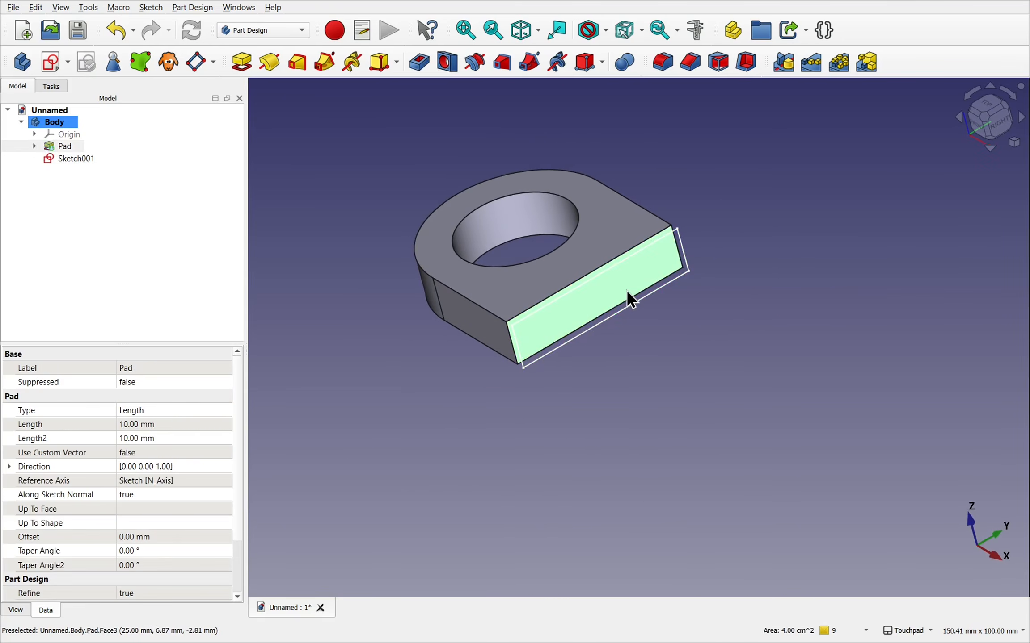
left_click(49, 64)
- Carbon-copy the offset rectangle sketch into the new end-face sketch and close the sketch
mouse_move(545, 437)
left_mouse_down("alt")
mouse_move(598, 440)
mouse_move(650, 467)
mouse_move(643, 460)
left_mouse_up("alt")
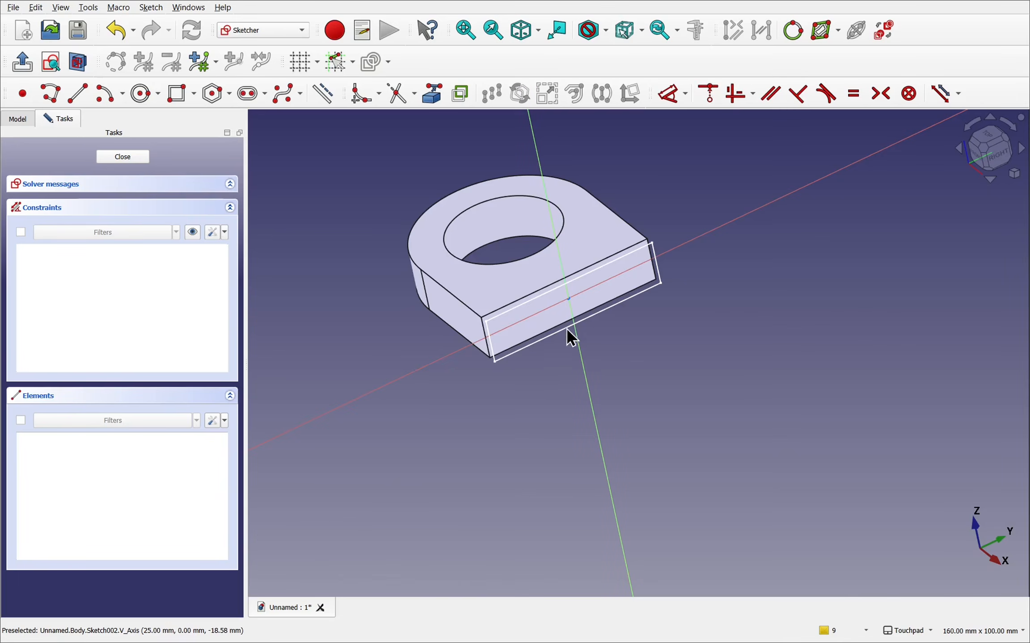
scroll(567, 314, "up", 2)
mouse_move(567, 314)
left_mouse_down("alt")
mouse_move(649, 288)
mouse_move(549, 264)
mouse_move(560, 280)
left_mouse_up("alt")
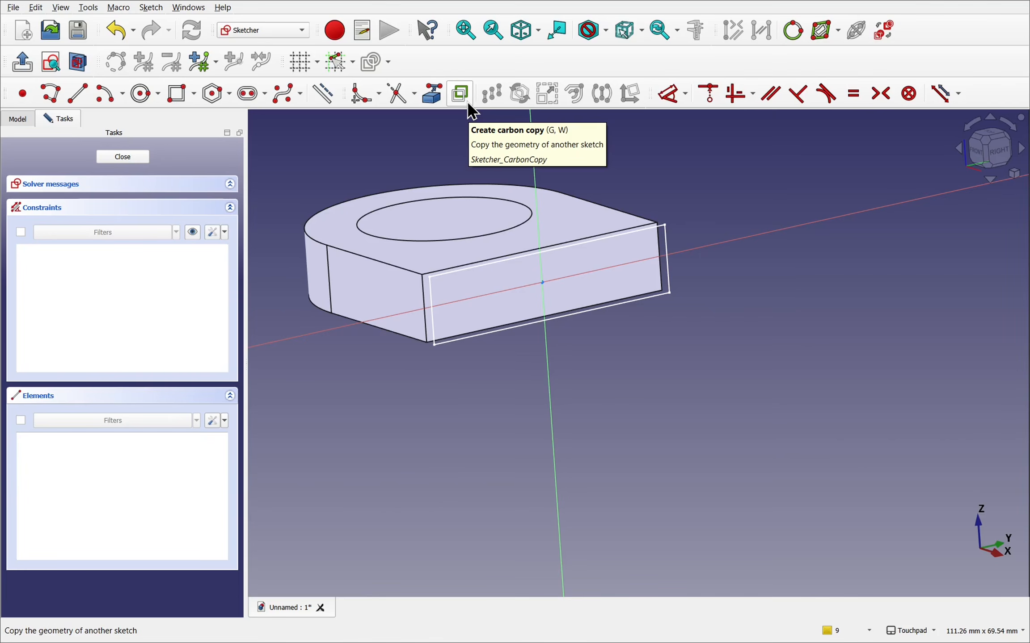
left_click(152, 9)
mouse_move(211, 240)
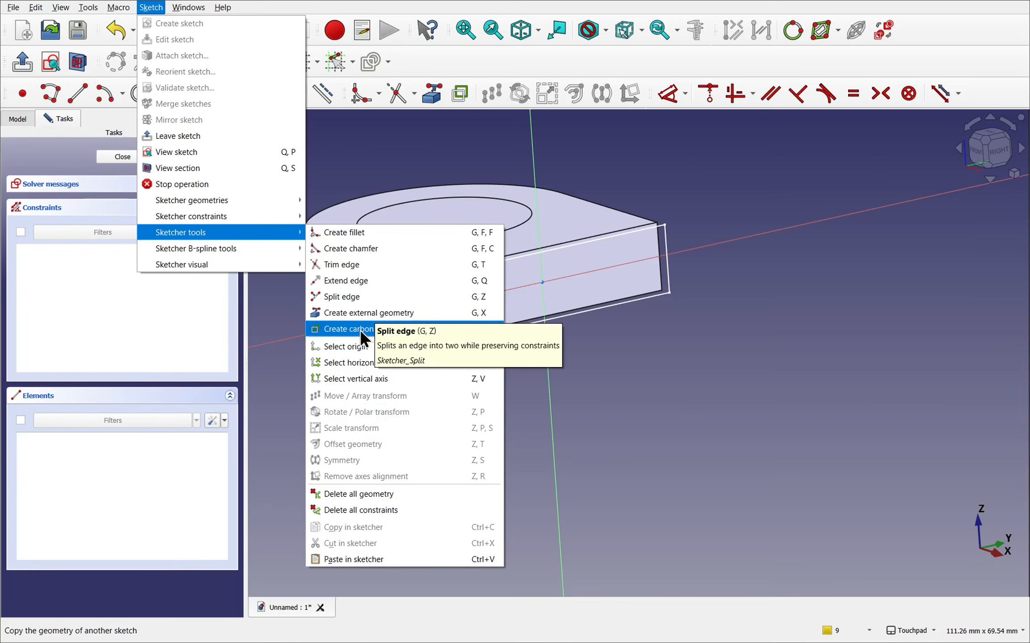
left_click(336, 330)
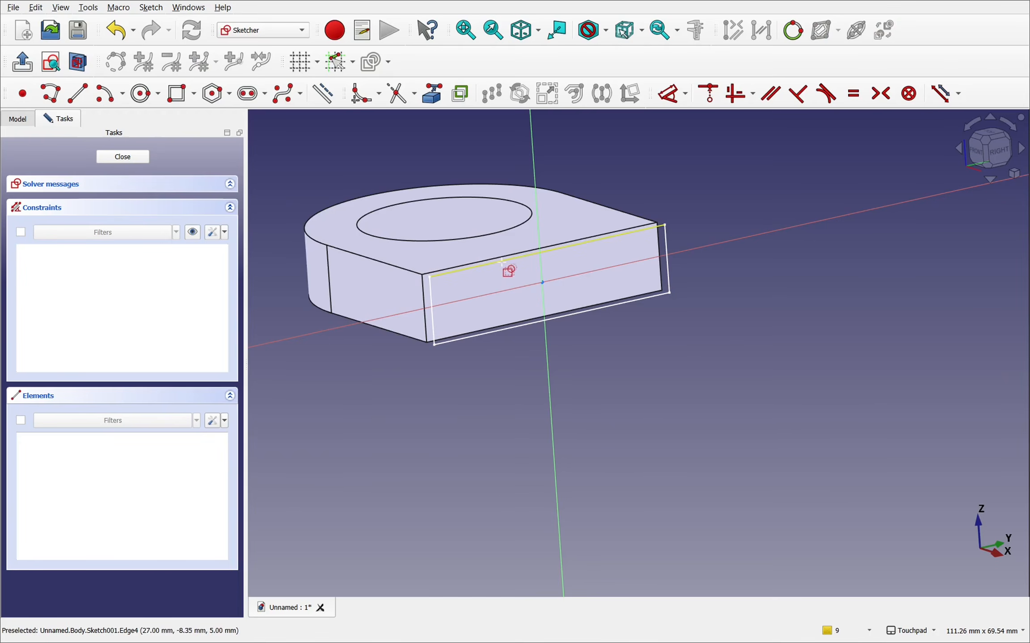
left_click(615, 235)
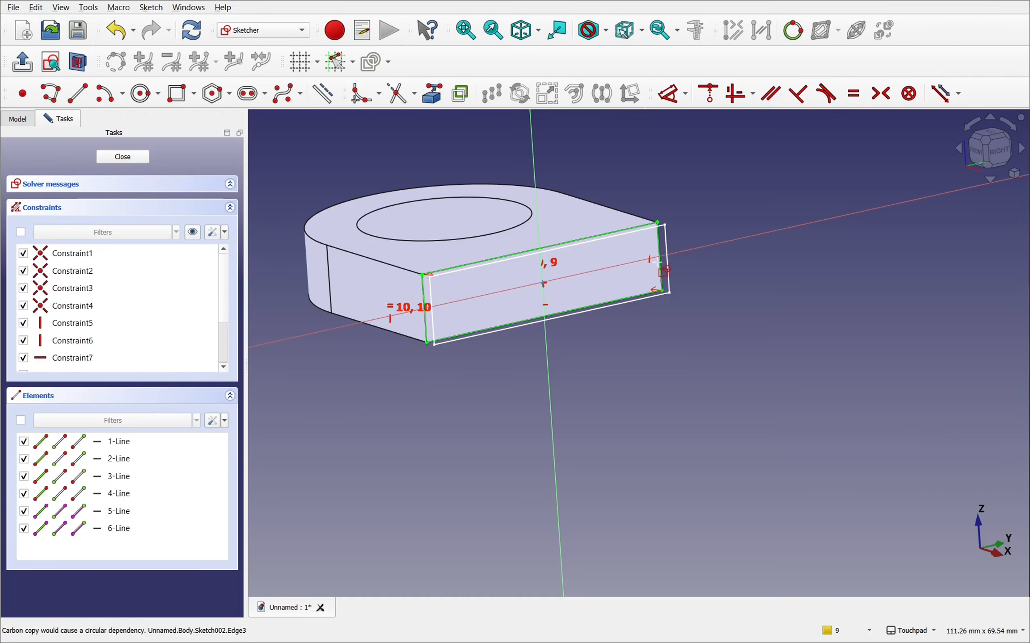
middle_click_drag(638, 260, 722, 291)
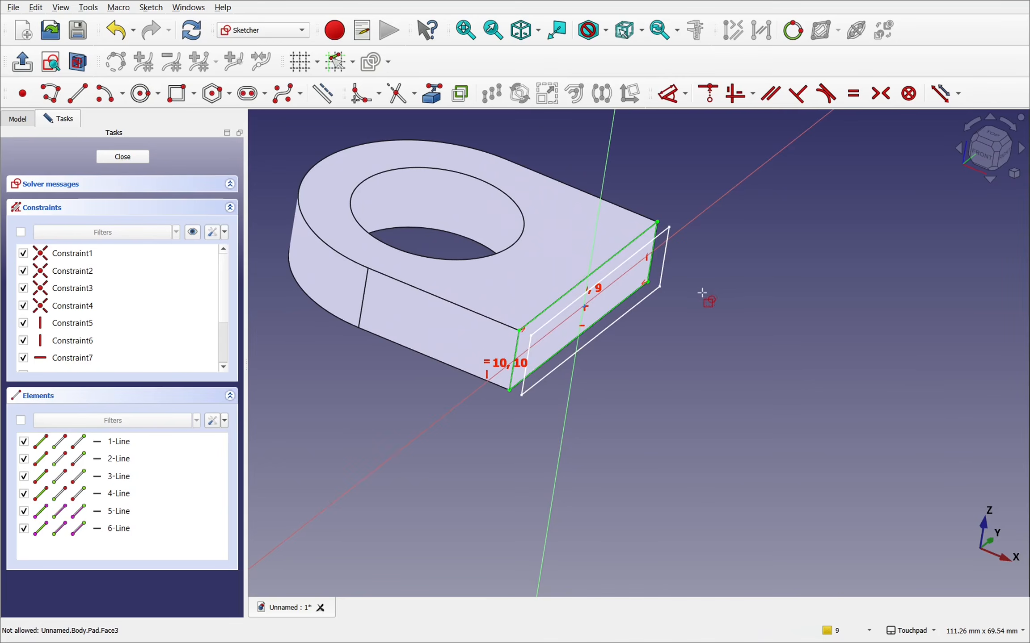
scroll(615, 264, "up", 5)
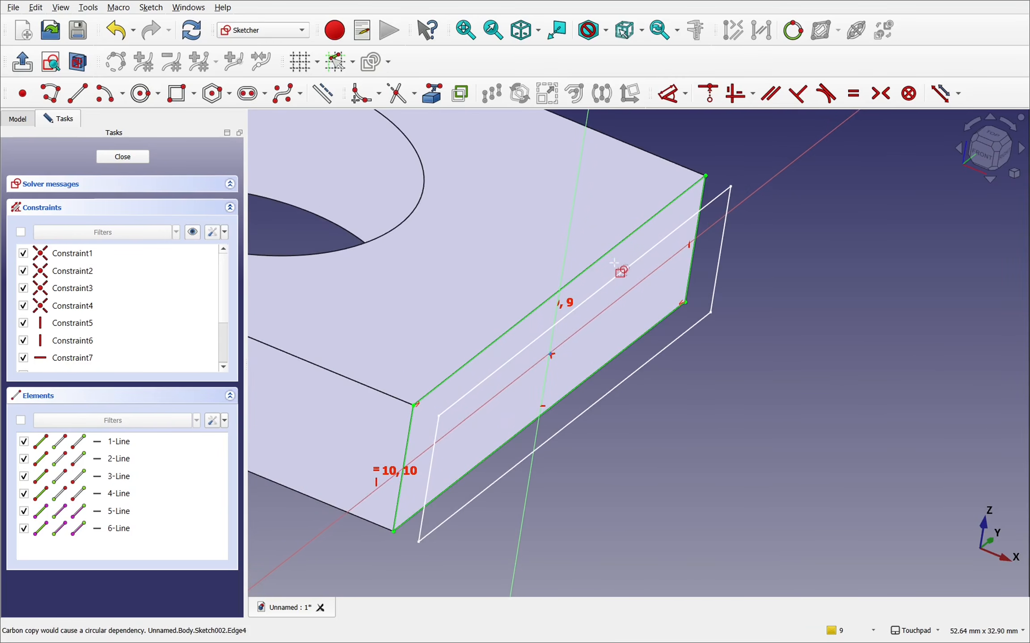
key("Escape")
middle_click_drag(630, 288, 667, 261)
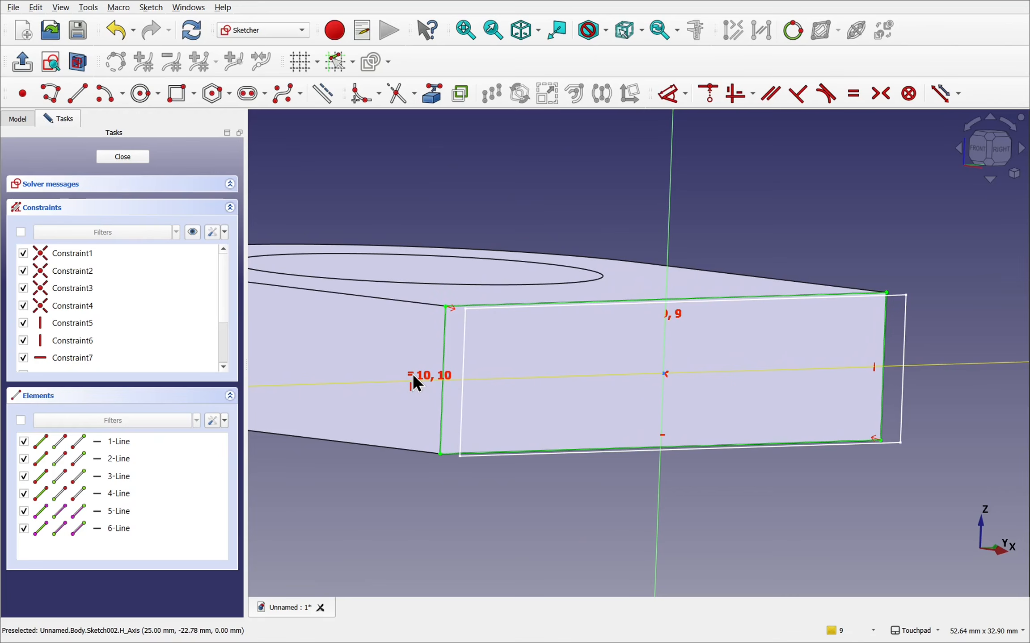
middle_click_drag(705, 338, 676, 365)
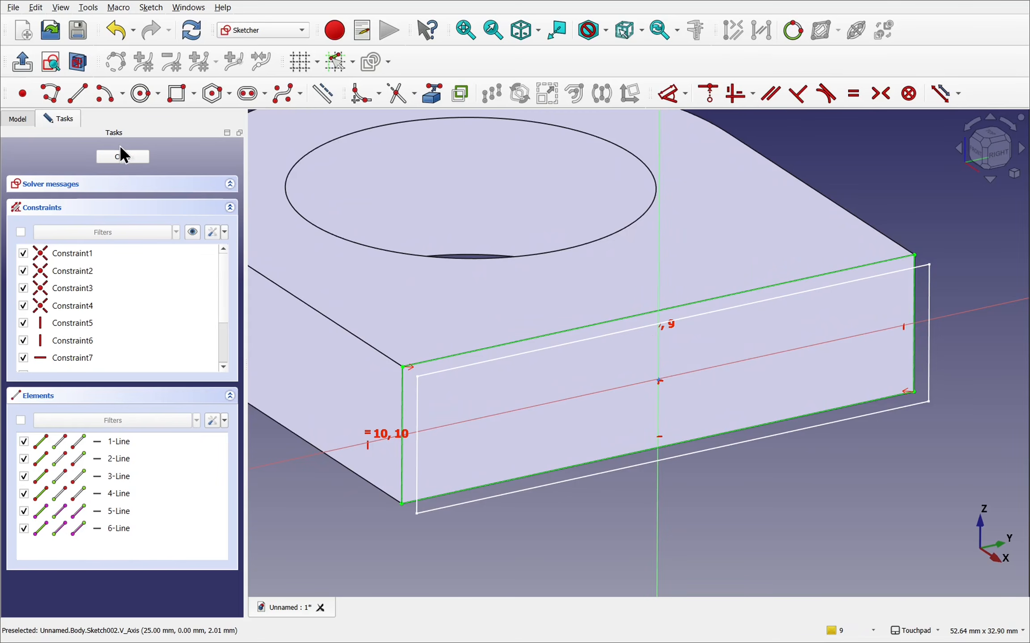
left_click(122, 157)
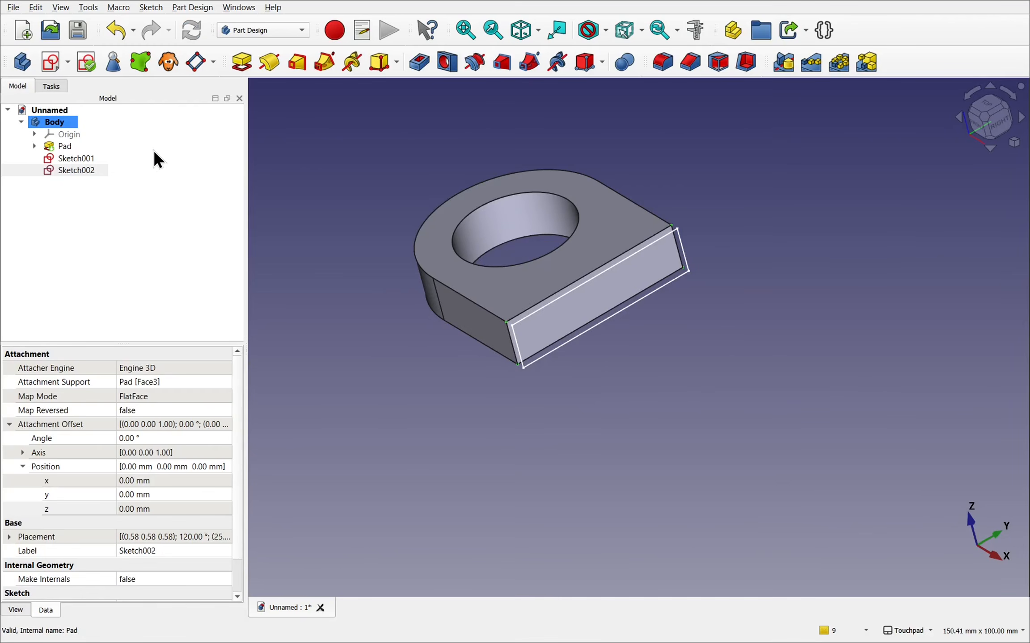
- Set the copied profile sketch's attachment offset to 26 mm along z with a 45° rotation angle
left_click(64, 167)
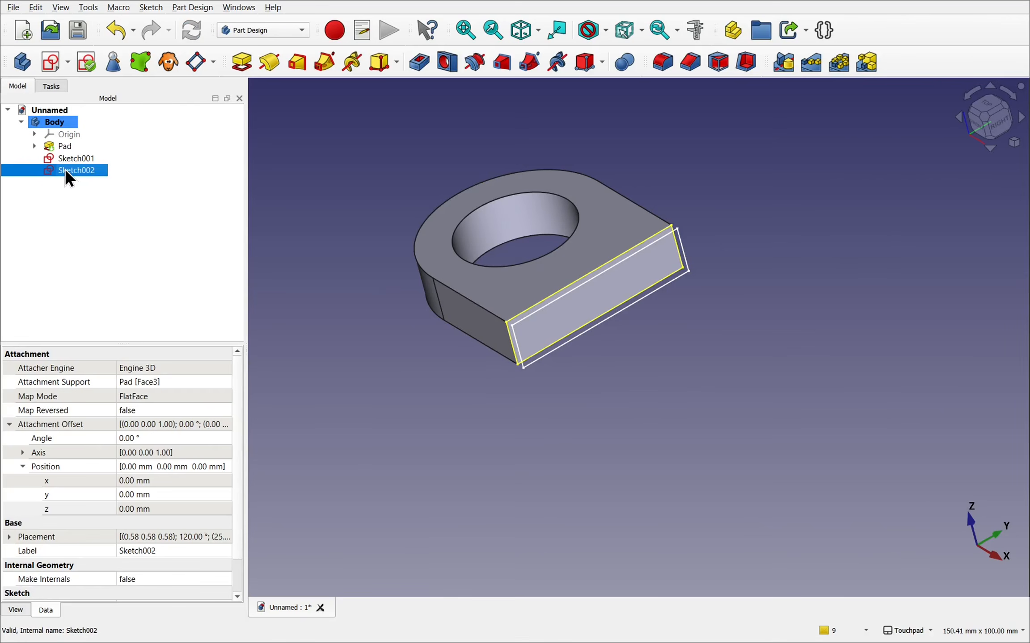
left_click(150, 510)
type("26")
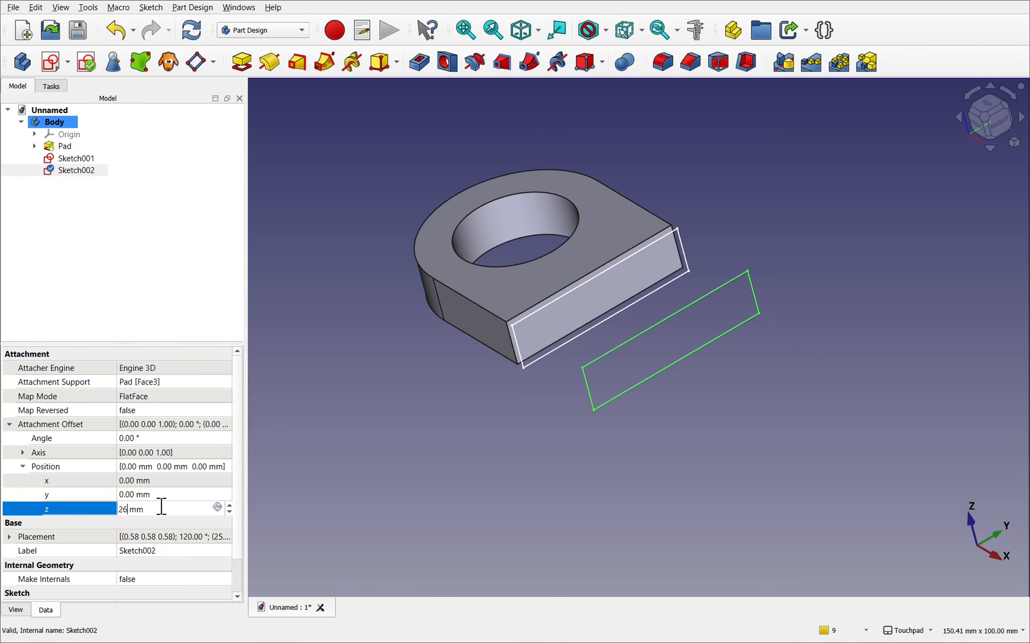
left_click(160, 438)
type("45")
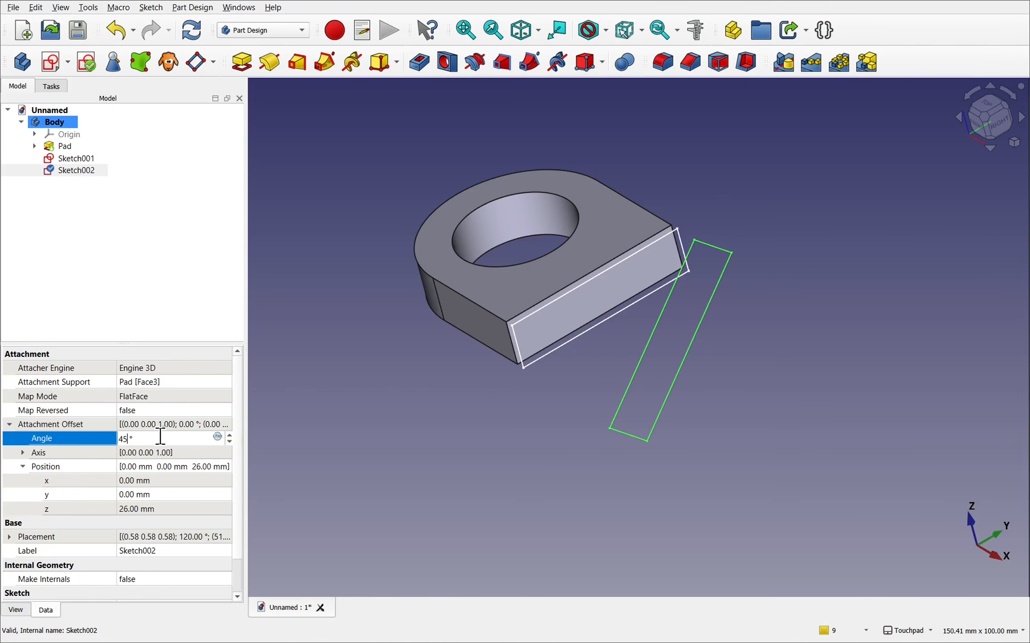
left_click(412, 395)
mouse_move(436, 391)
middle_mouse_down()
mouse_move(595, 407)
mouse_move(655, 391)
mouse_move(471, 386)
middle_mouse_up()
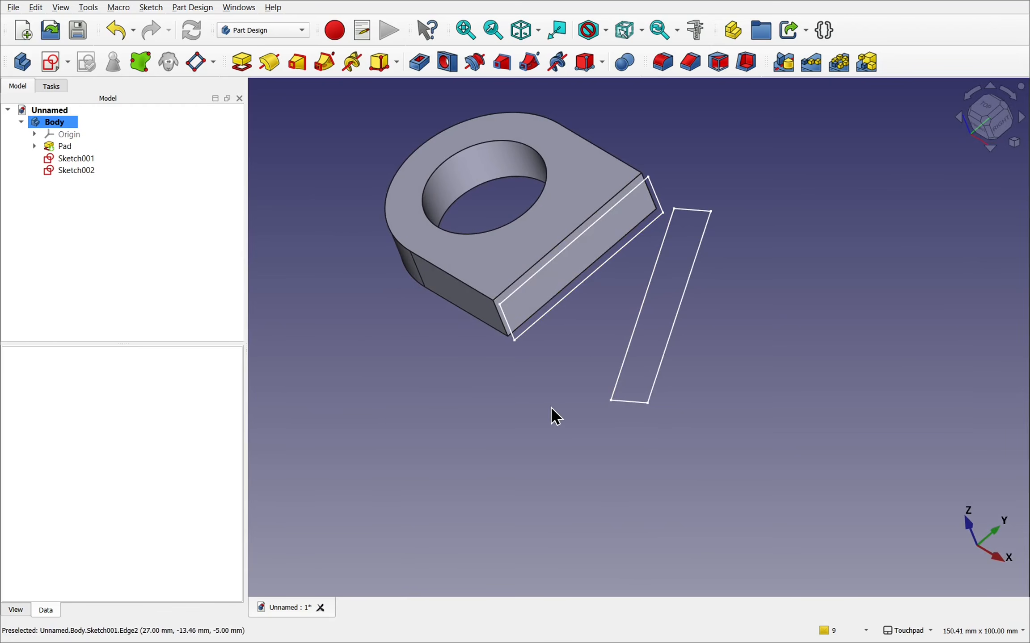
middle_click_drag(565, 400, 627, 401)
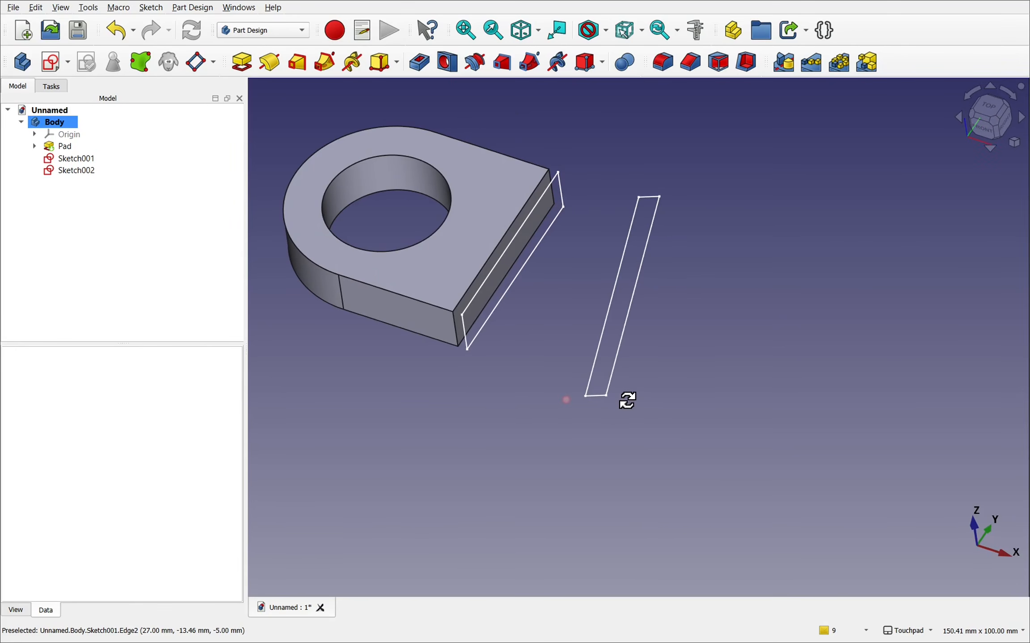
- Try a pad length of 20 mm and check how both profile sketches follow the change
left_click(390, 278)
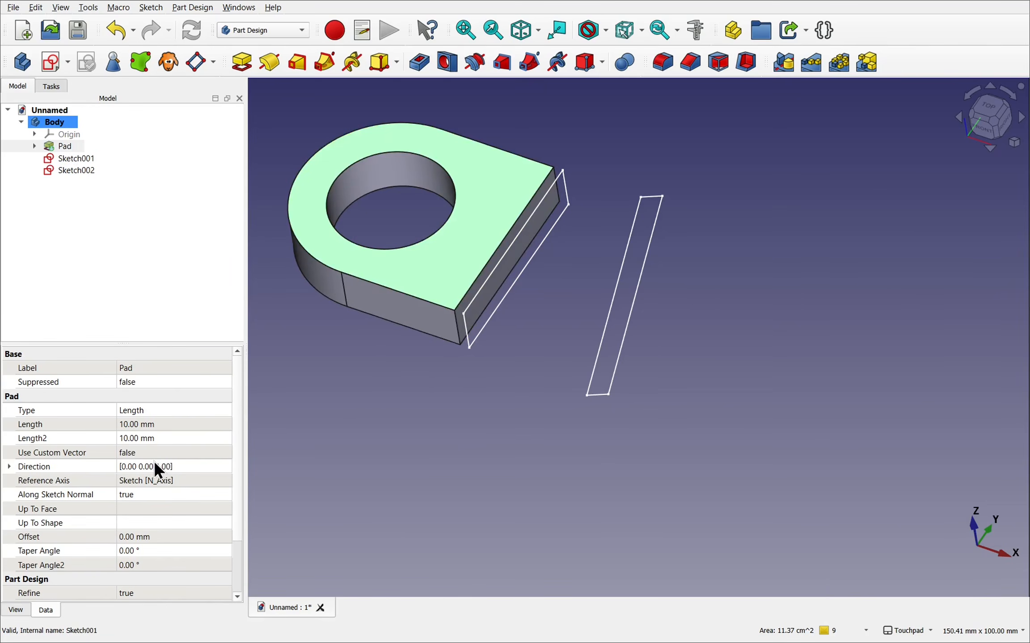
left_click(175, 424)
type("20")
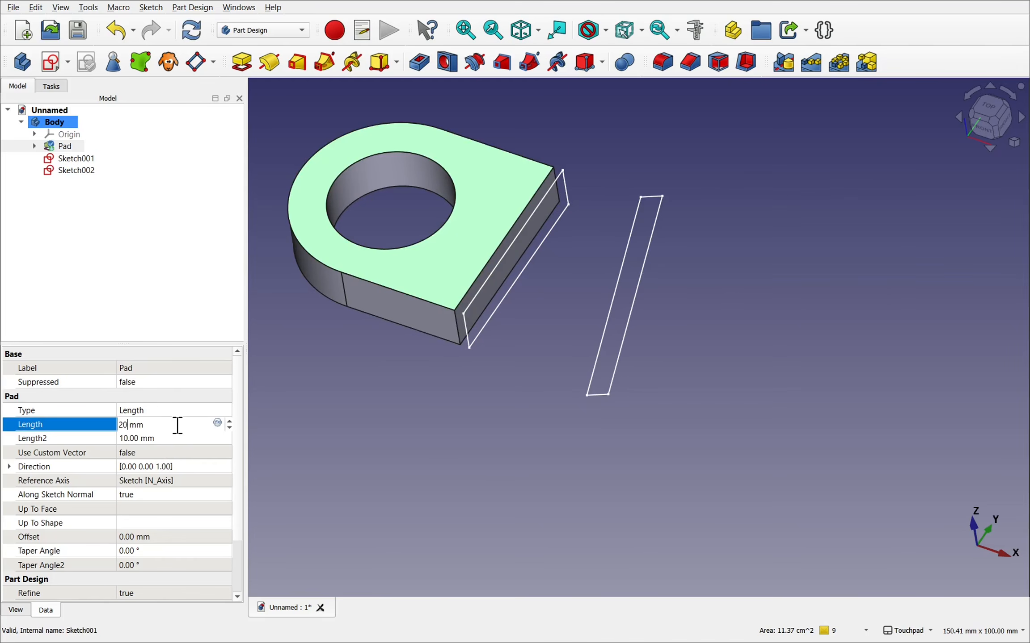
key("Return")
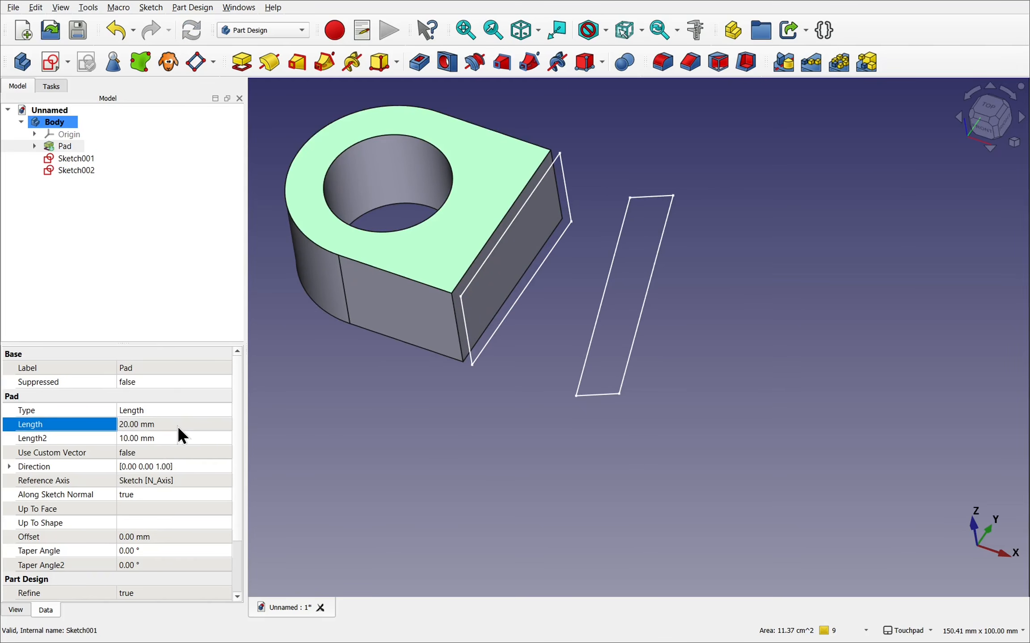
mouse_move(623, 356)
left_mouse_down("alt")
mouse_move(577, 352)
mouse_move(477, 315)
mouse_move(482, 307)
mouse_move(619, 353)
left_mouse_up("alt")
- Restore the pad's length to 10 mm
left_click(175, 424)
type("10")
key("Return")
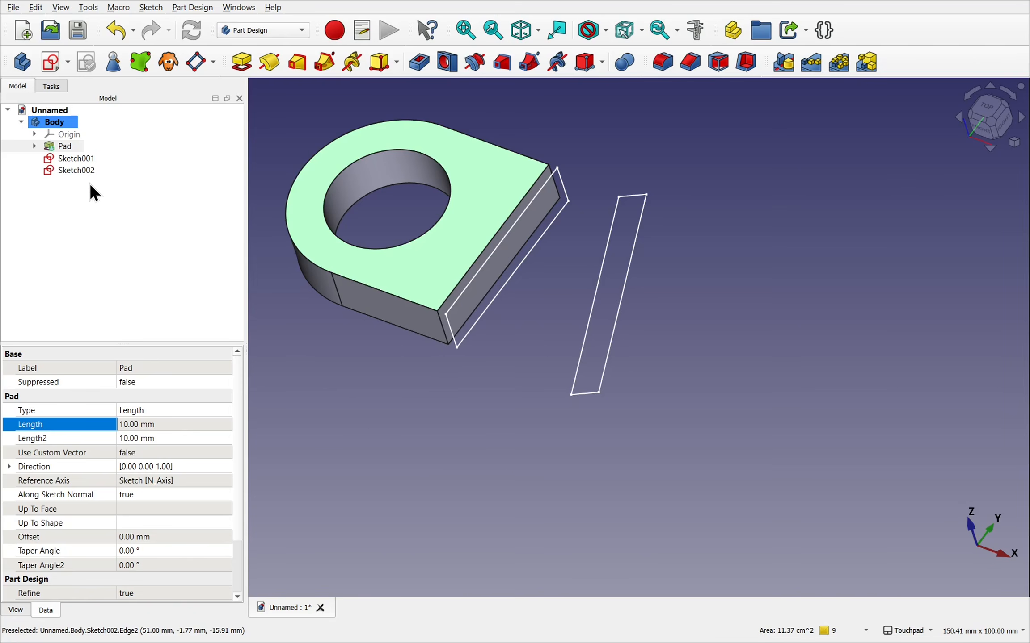
- Duplicate Sketch001 on its own, excluding the XY-plane, base sketch and pad dependencies
left_click(83, 158)
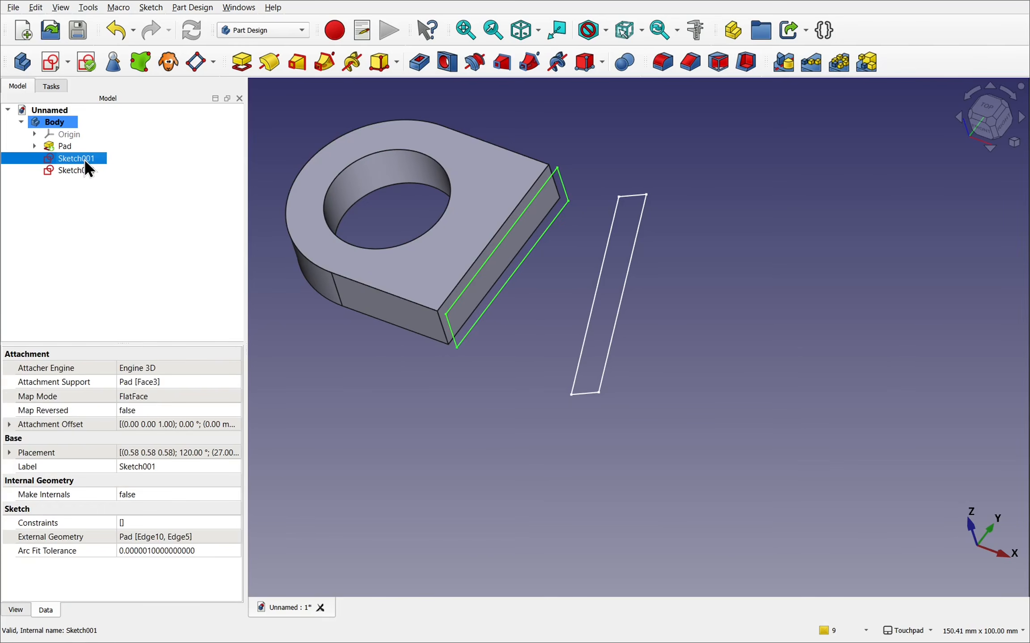
left_click(36, 8)
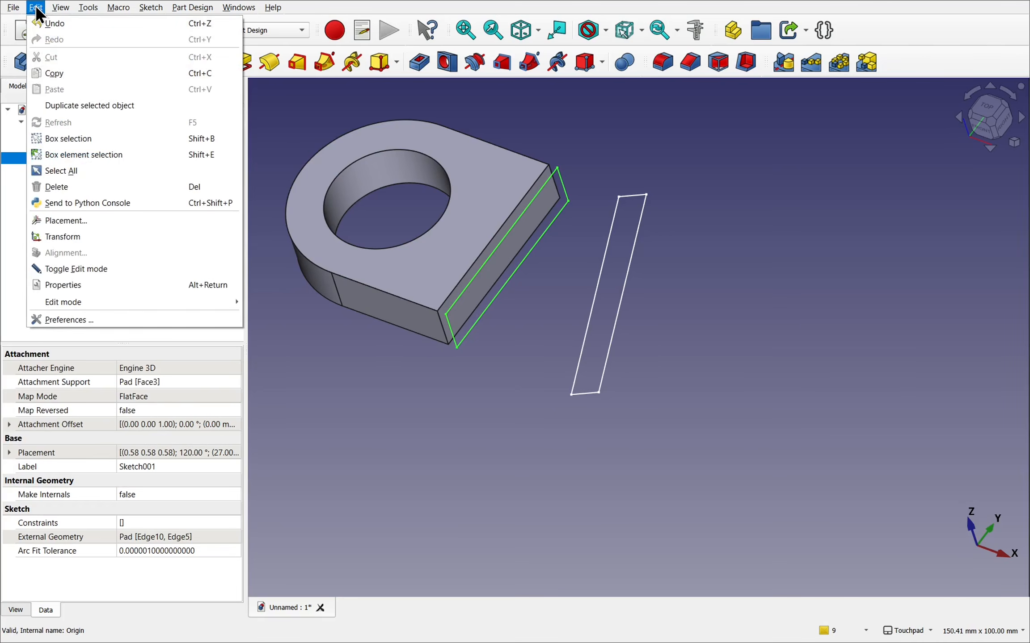
left_click(95, 106)
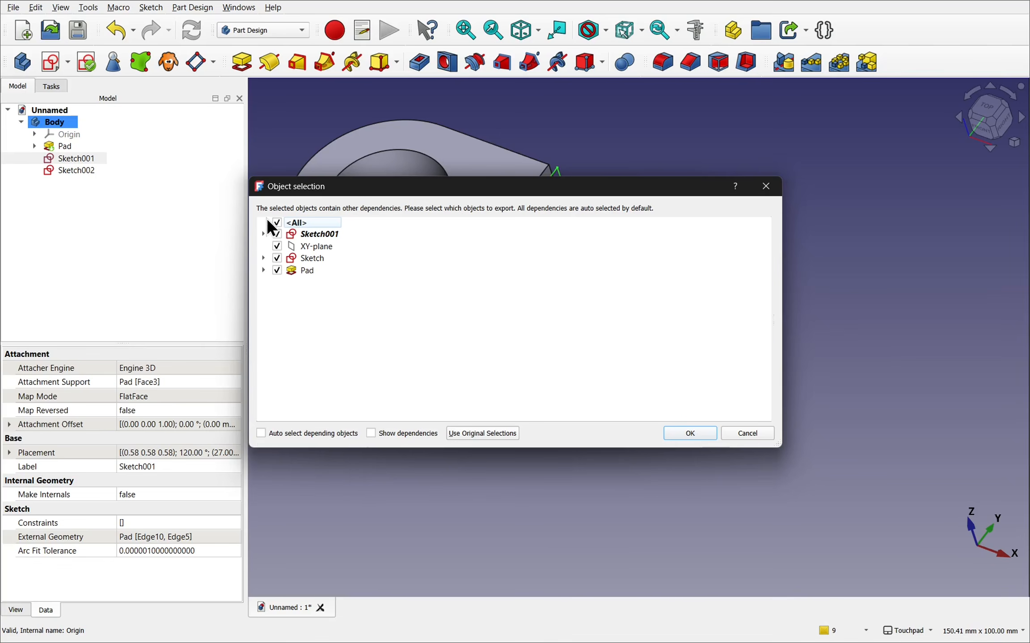
left_click(277, 223)
left_click(278, 233)
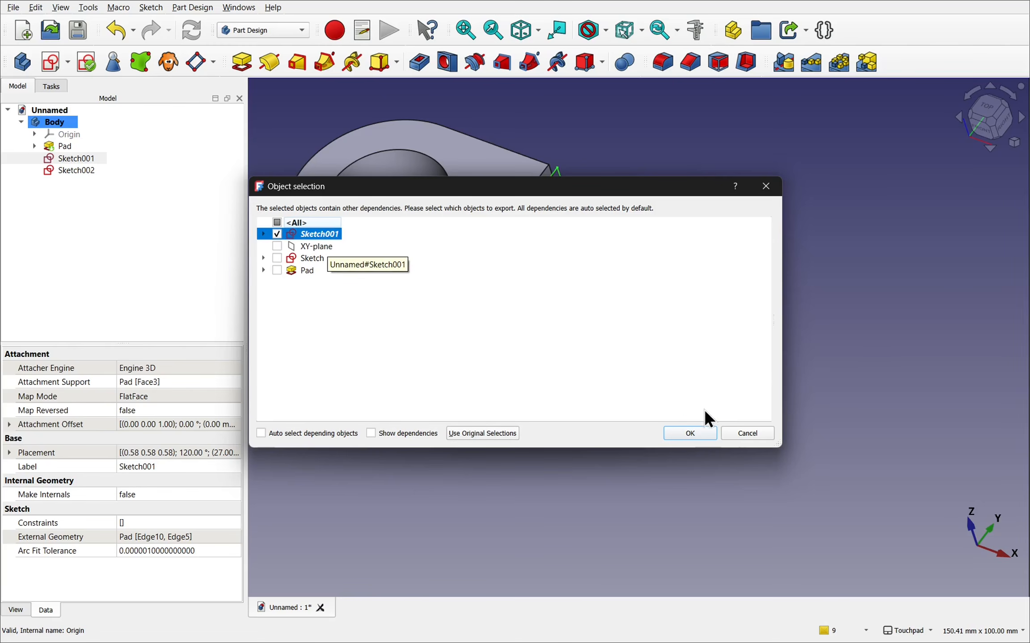
left_click(690, 433)
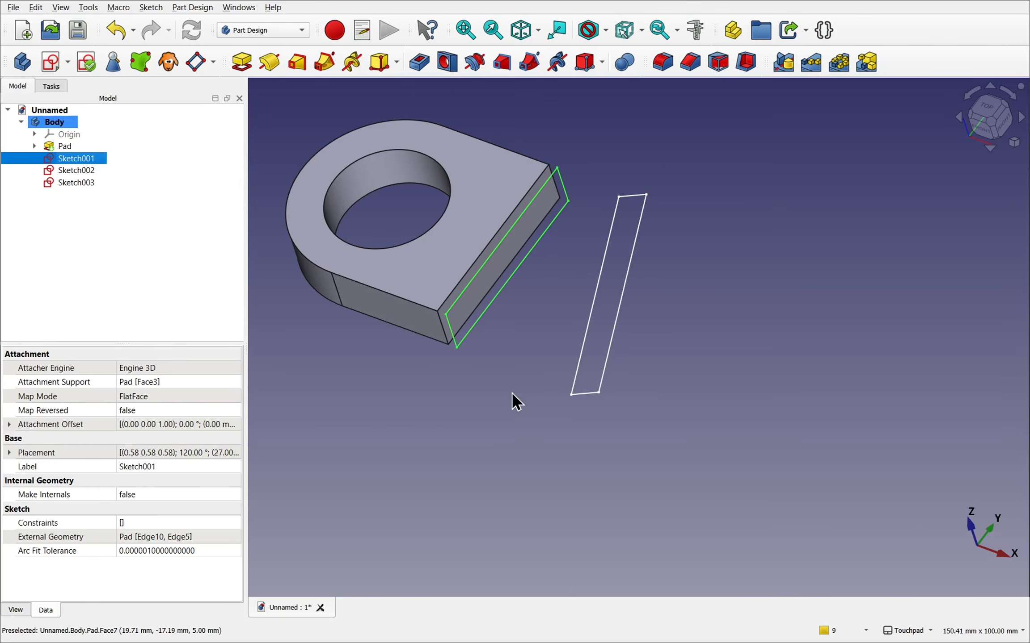
- Set Sketch003's attachment offset to 50 mm along z with a 90° rotation angle
left_click(78, 183)
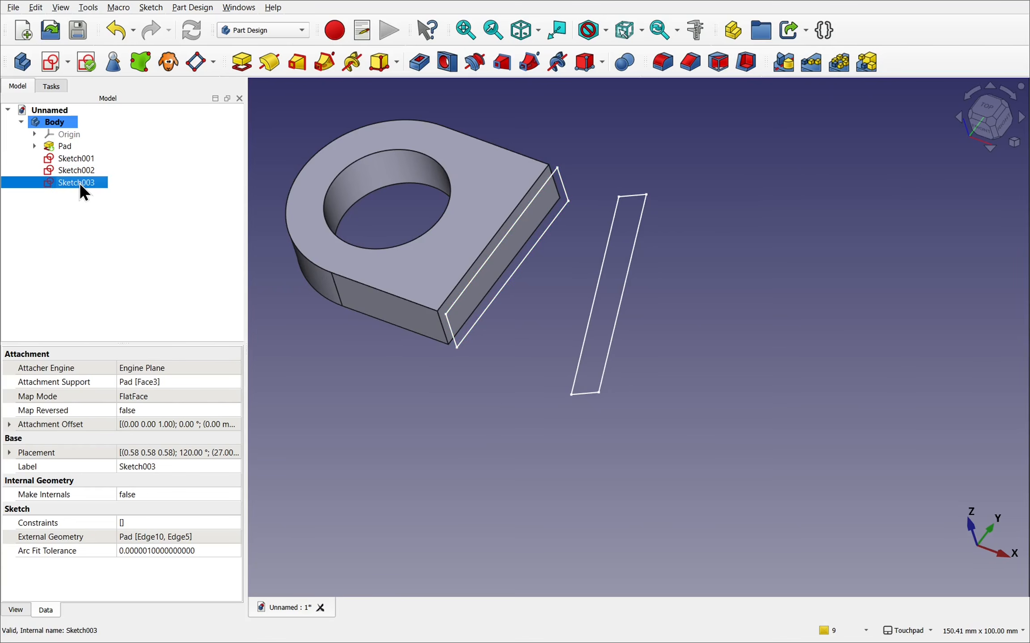
left_click(10, 425)
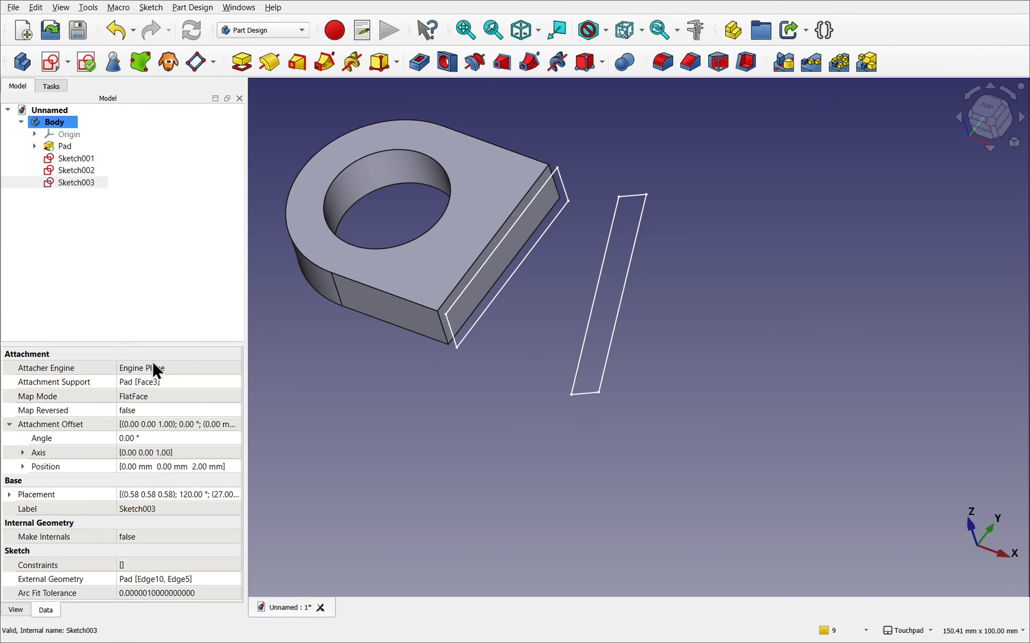
left_click(20, 467)
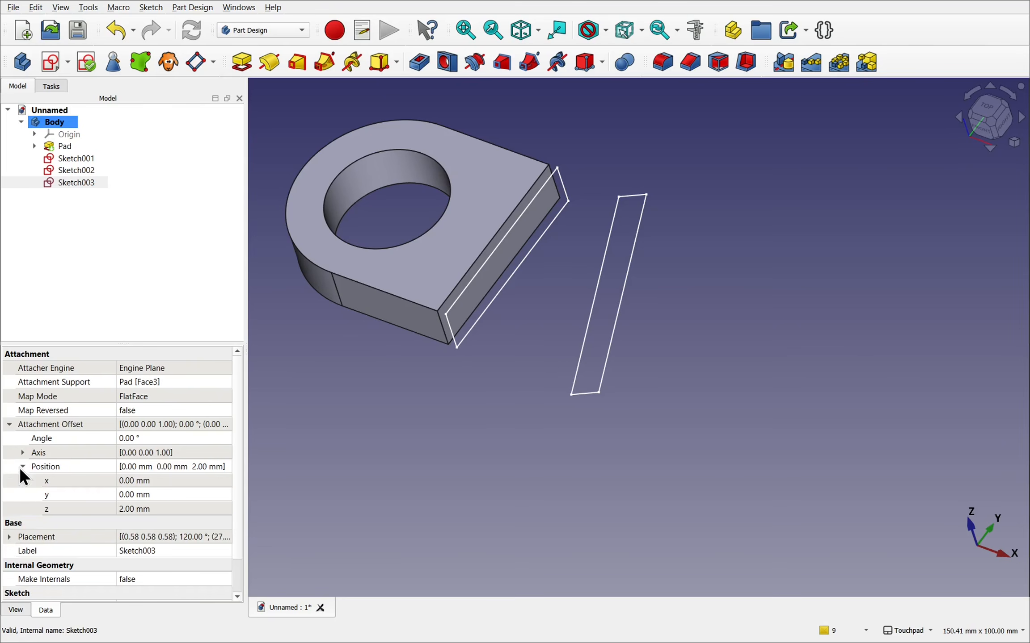
left_click(178, 510)
type("50")
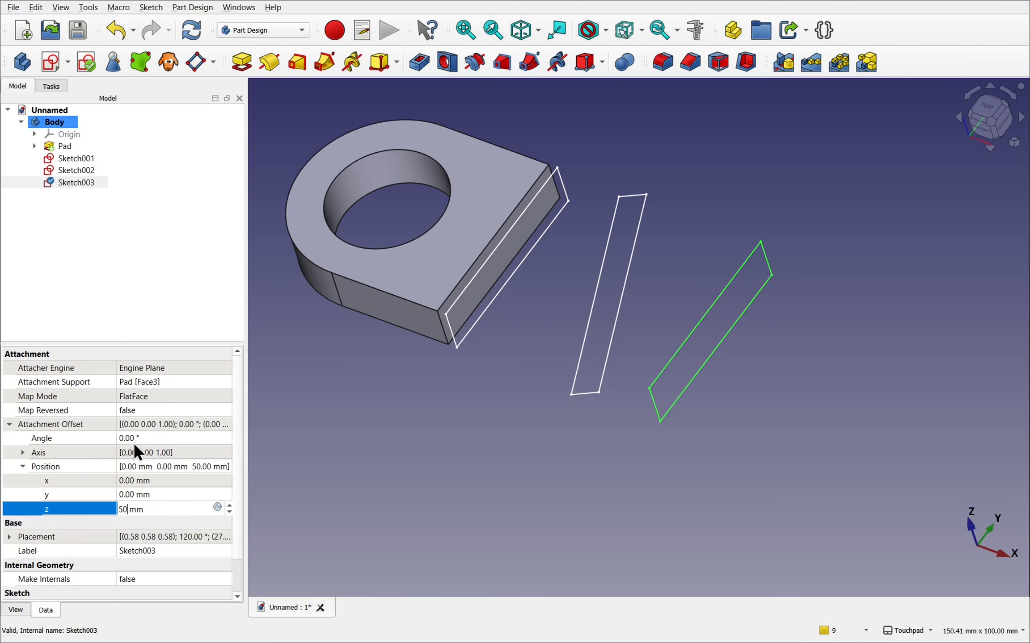
left_click(145, 438)
type("90")
key("Return")
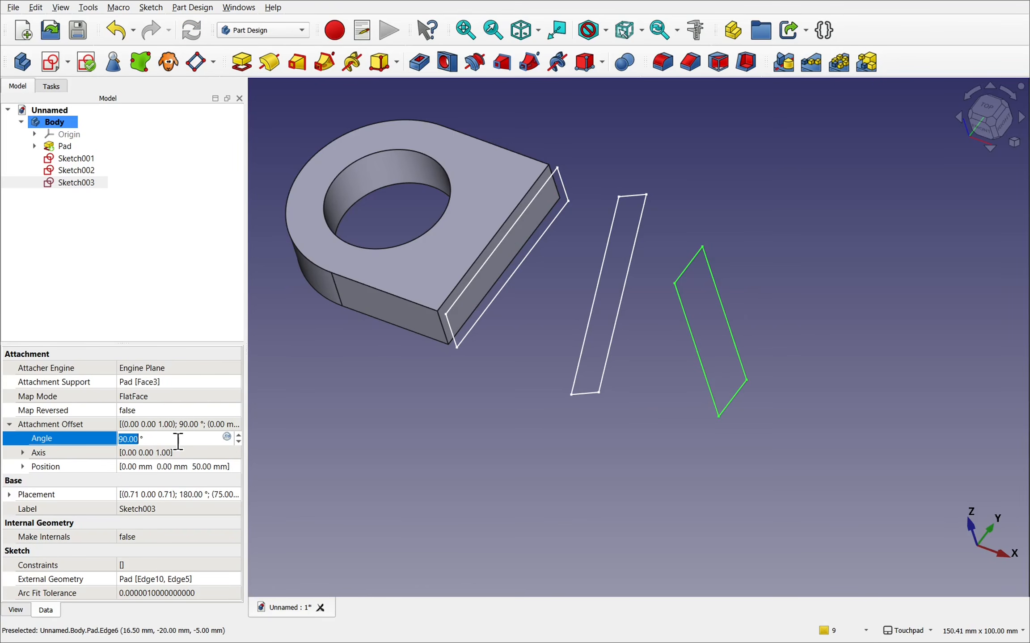
- Copy Sketch003 on its own, excluding the XY-plane, base sketch and pad dependencies
left_click(70, 181)
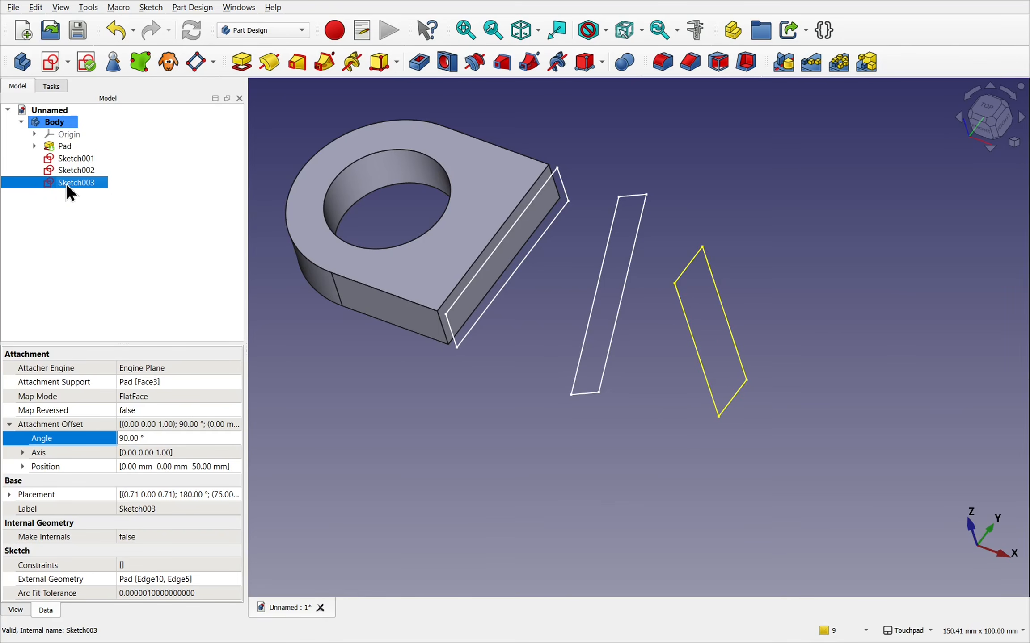
left_click(35, 8)
left_click(55, 71)
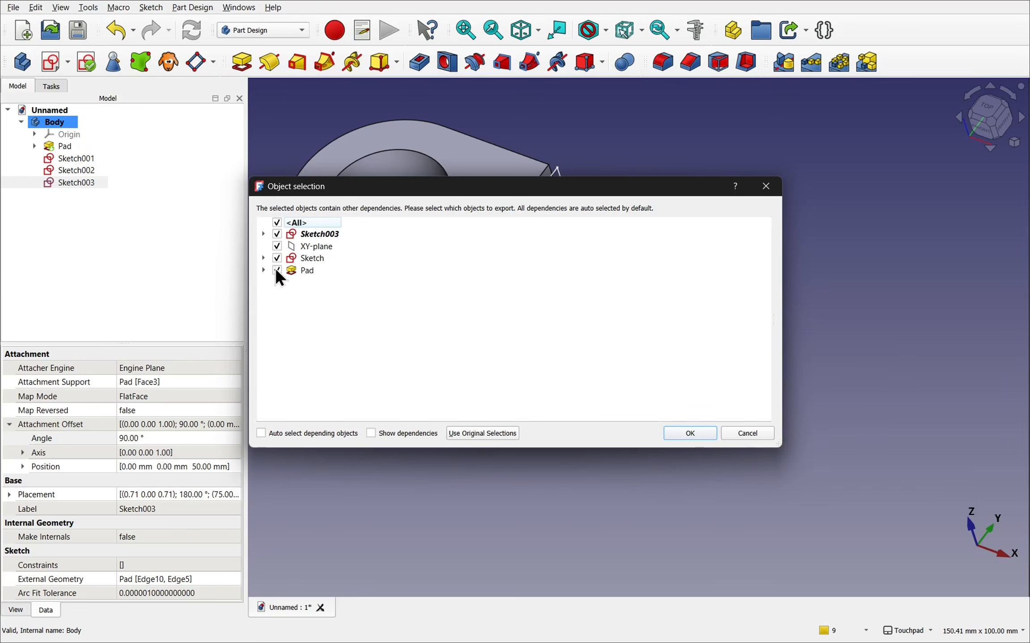
left_click(278, 235)
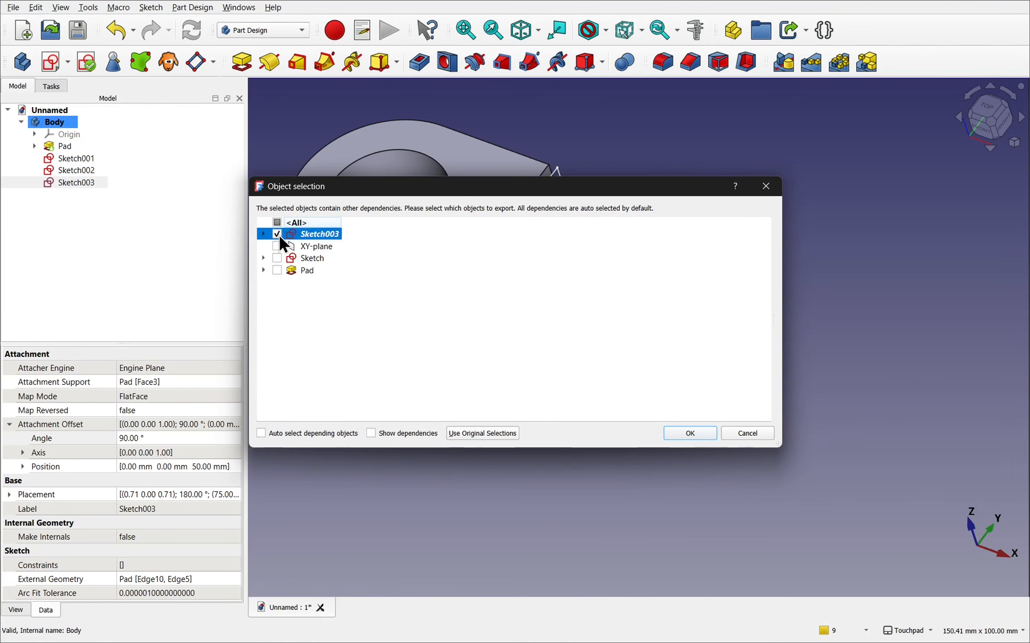
left_click(696, 433)
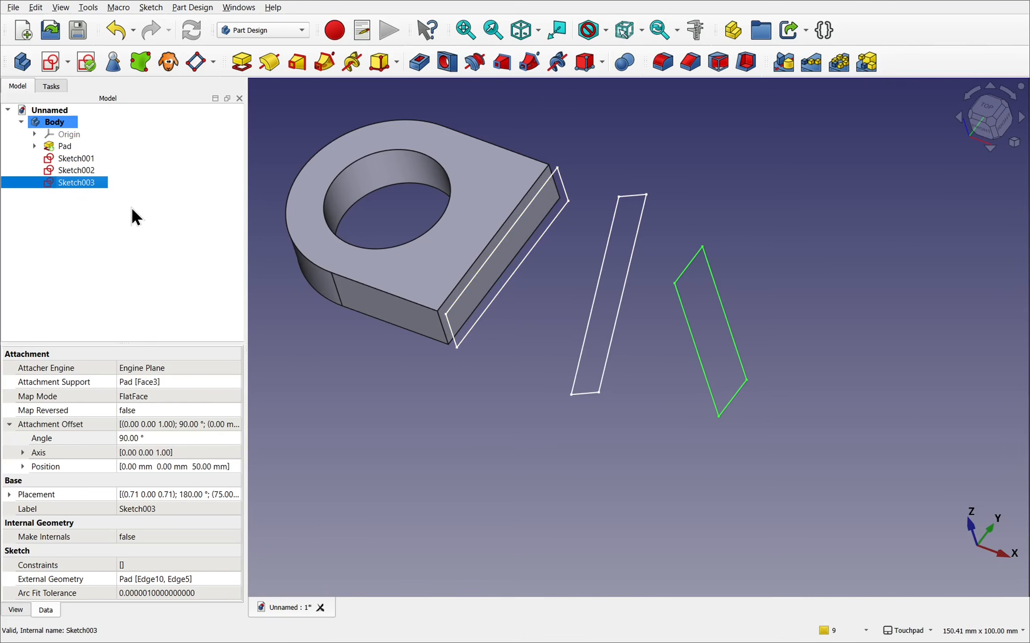
- Paste the copied sketch into the document and move the new sketch into the Body
left_click(35, 8)
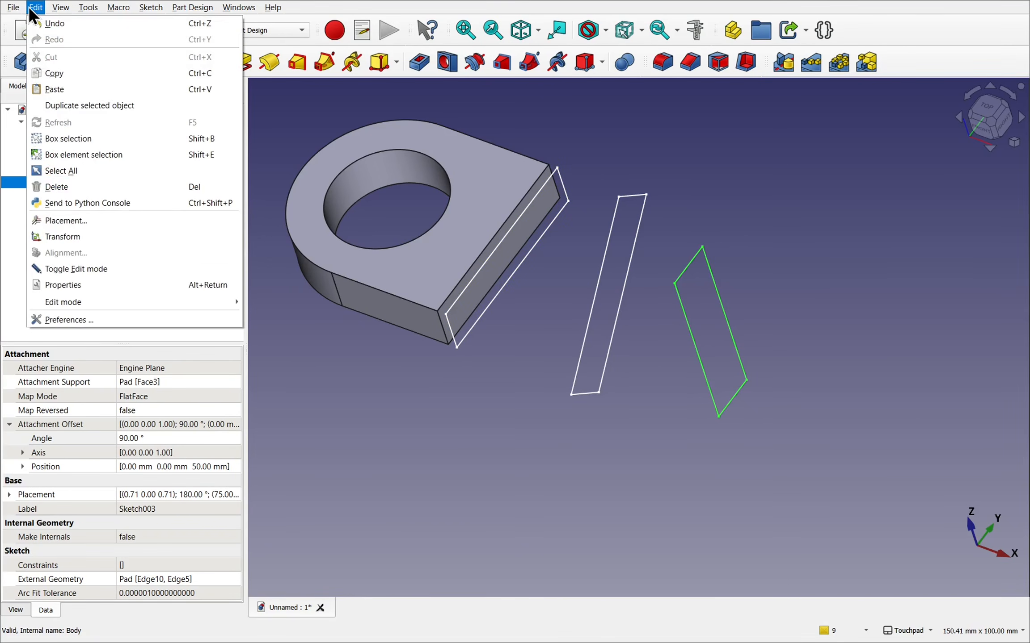
left_click(110, 89)
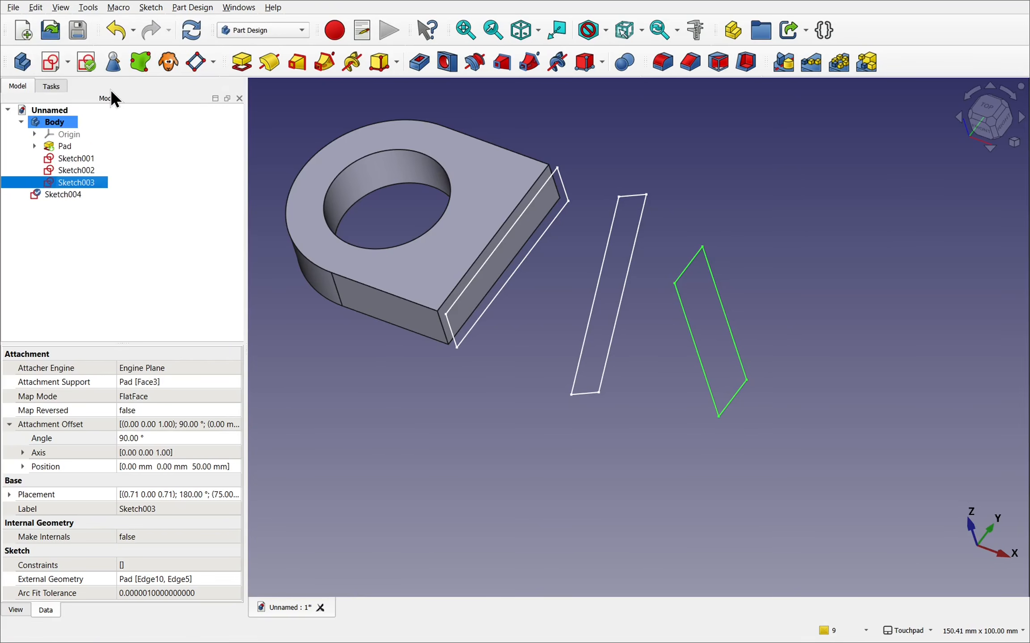
left_click(62, 195)
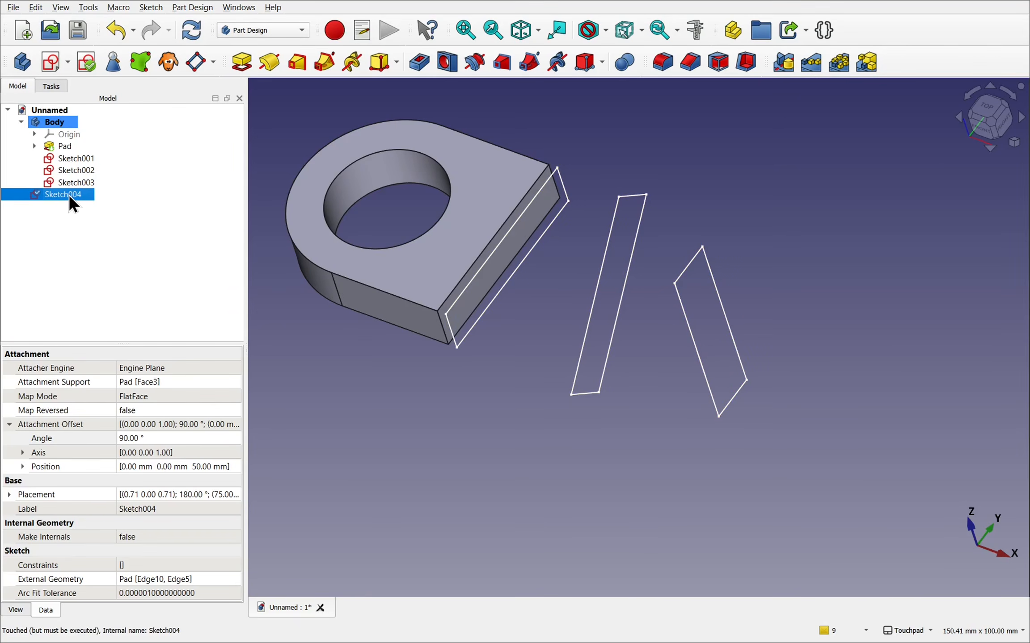
mouse_move(67, 195)
left_mouse_down()
mouse_move(140, 148)
mouse_move(99, 131)
left_mouse_up()
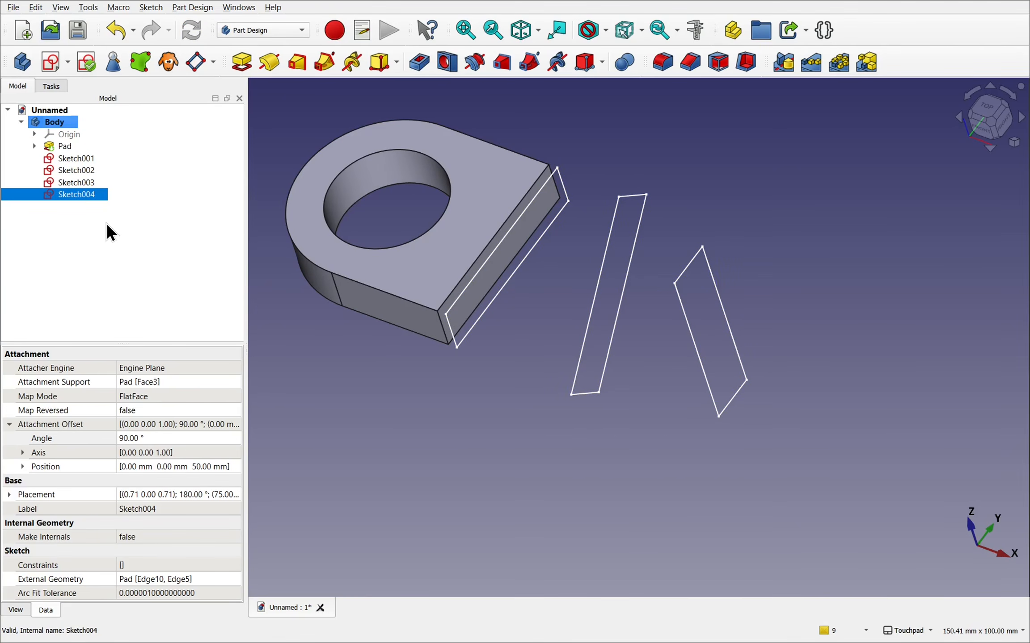
- Paste another copy of the sketch and delete that extra copy
left_click(34, 7)
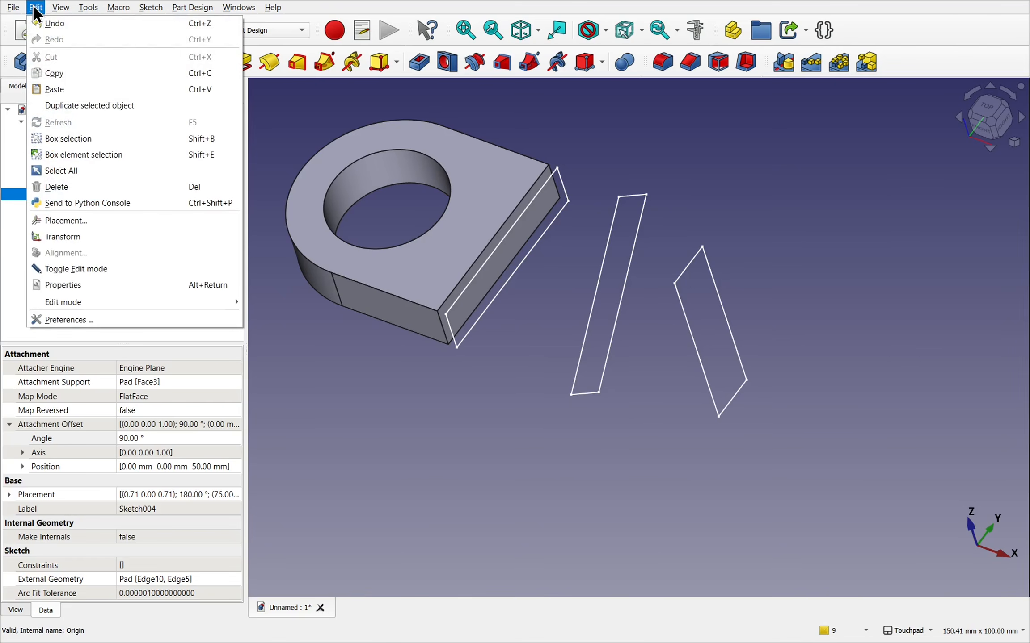
left_click(63, 85)
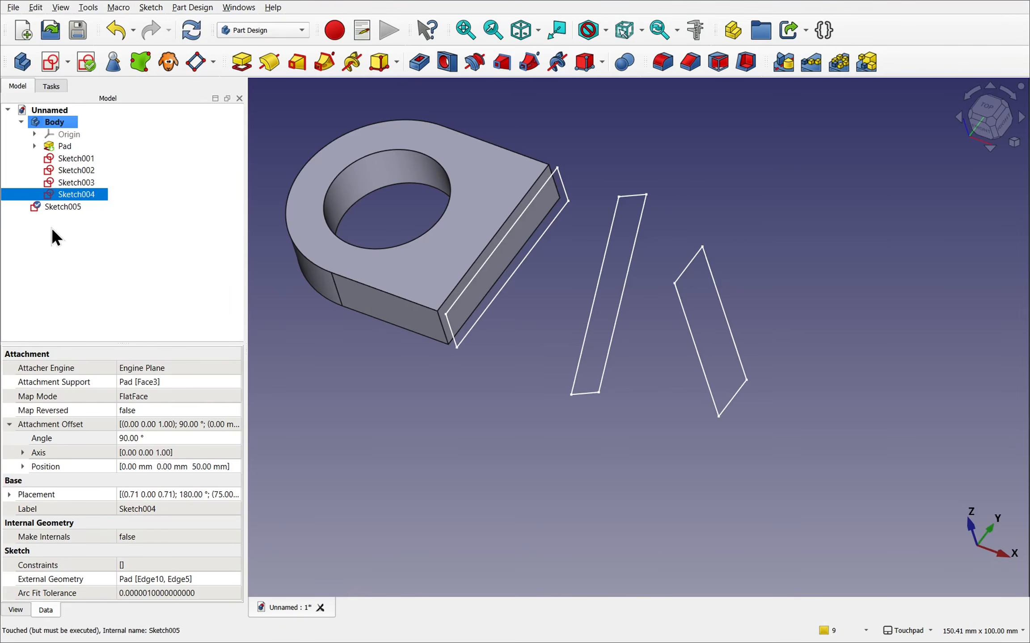
left_click(65, 207)
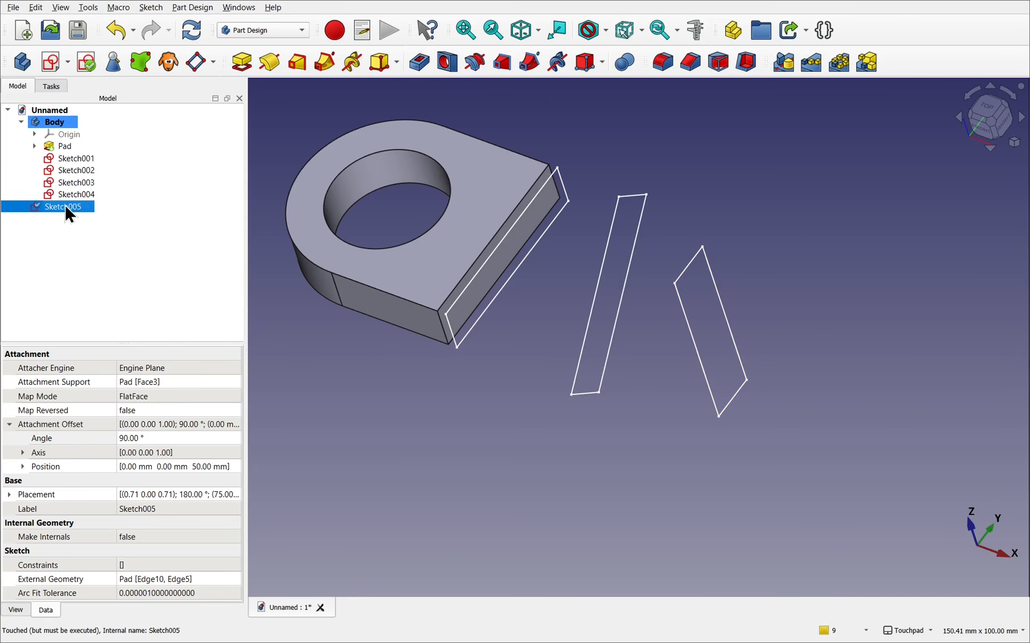
key("Delete")
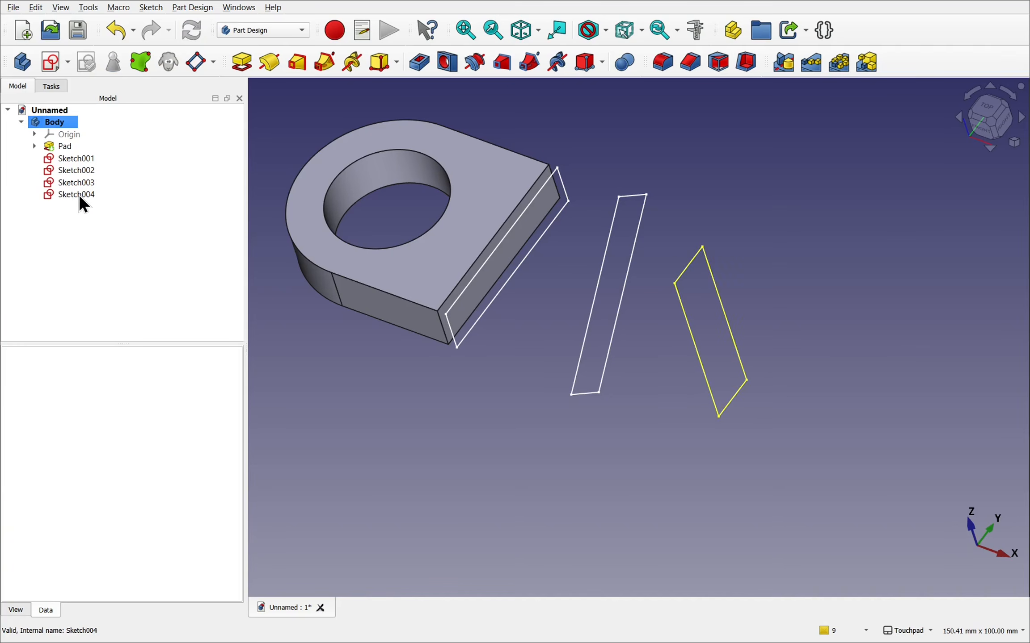
- Set Sketch004's attachment offset to 52 mm along z
left_click(80, 195)
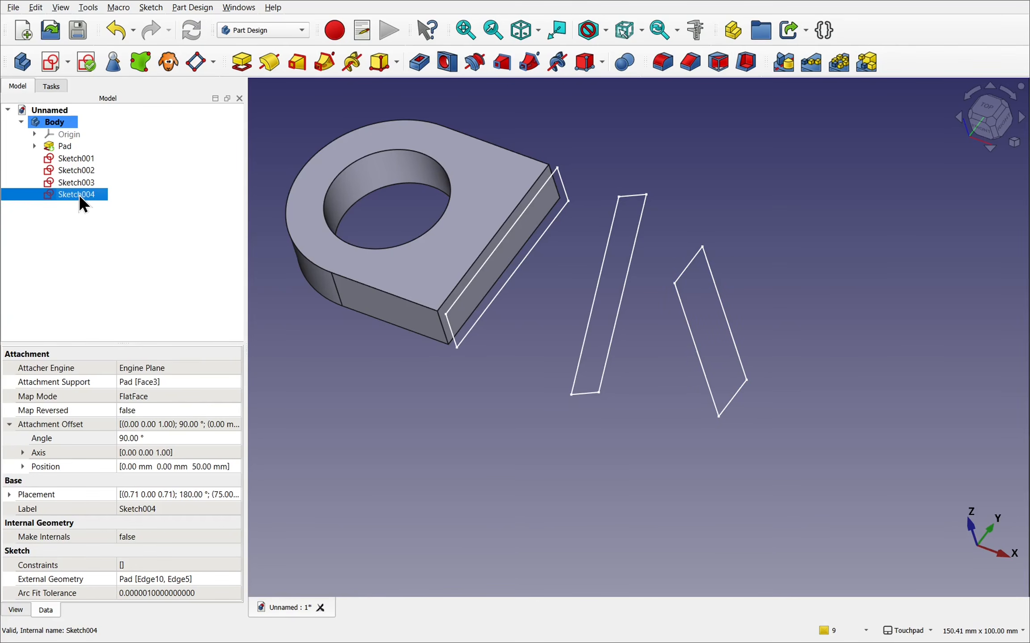
left_click(22, 467)
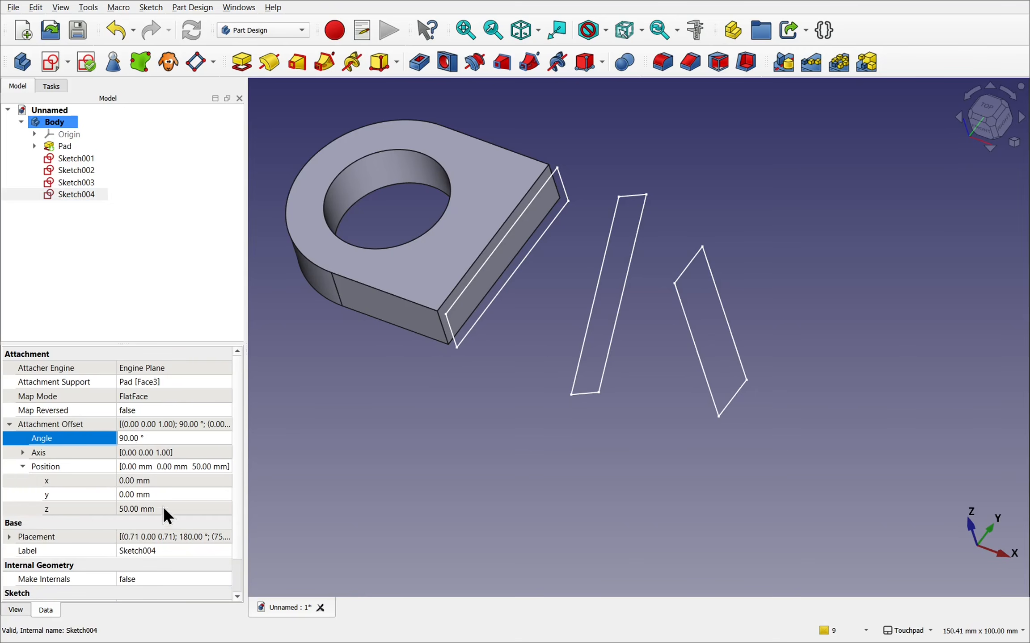
left_click(192, 510)
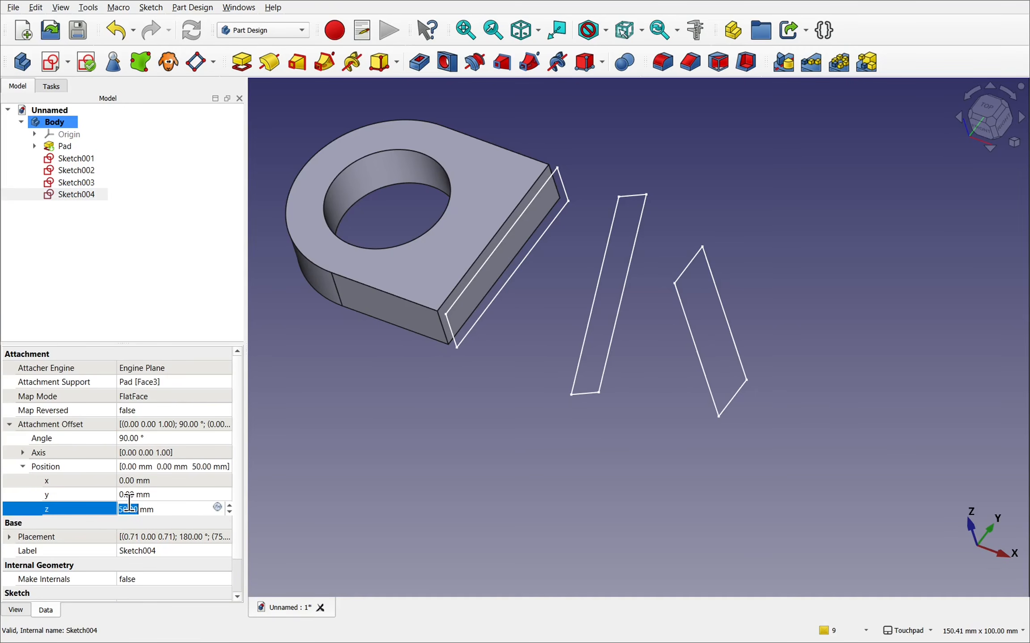
scroll(214, 509, "up", 2)
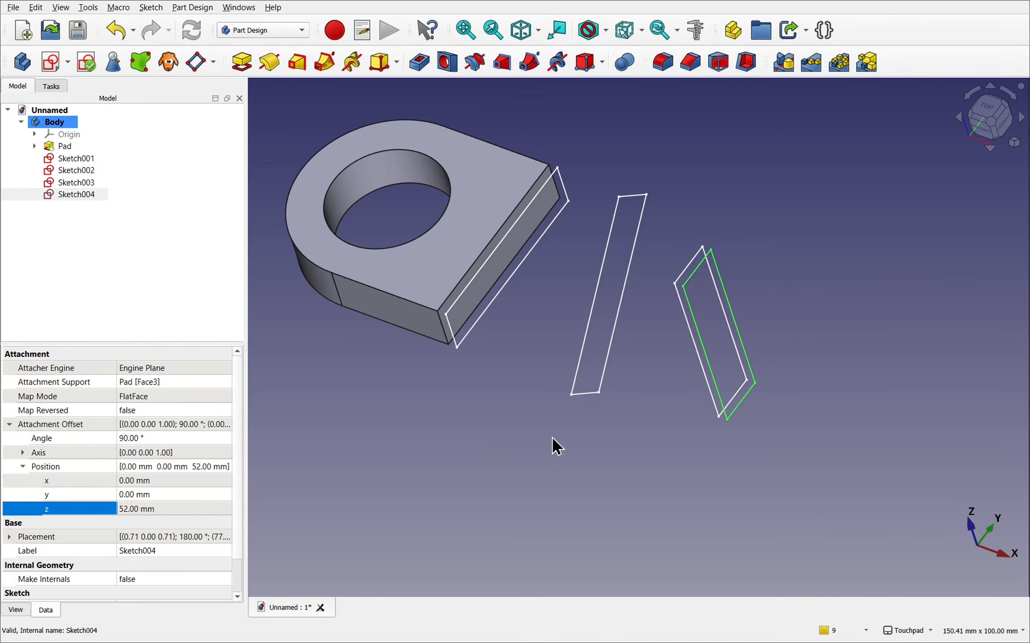
- Start an additive loft from the pad's flat end face and add Sketch001 as its first section
left_click_drag(559, 393, 623, 340, "alt")
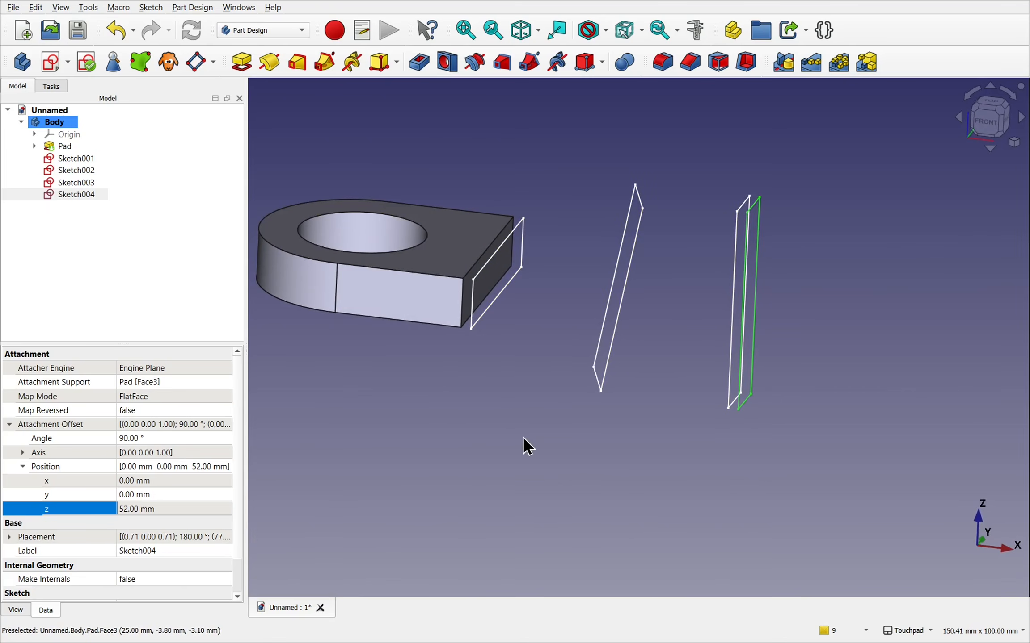
left_click_drag(556, 304, 511, 345, "alt")
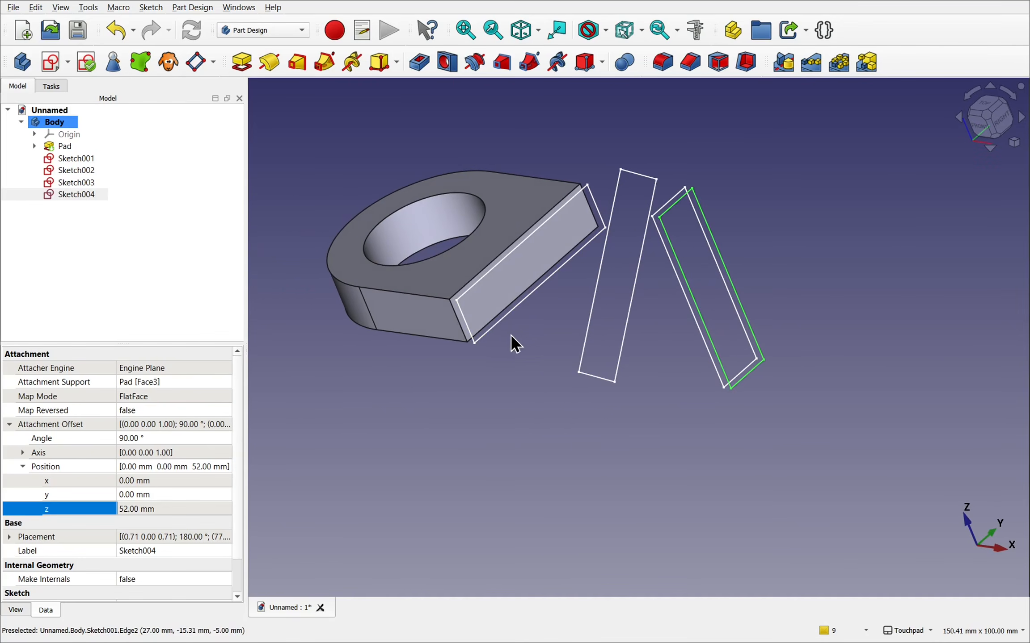
left_click(552, 281)
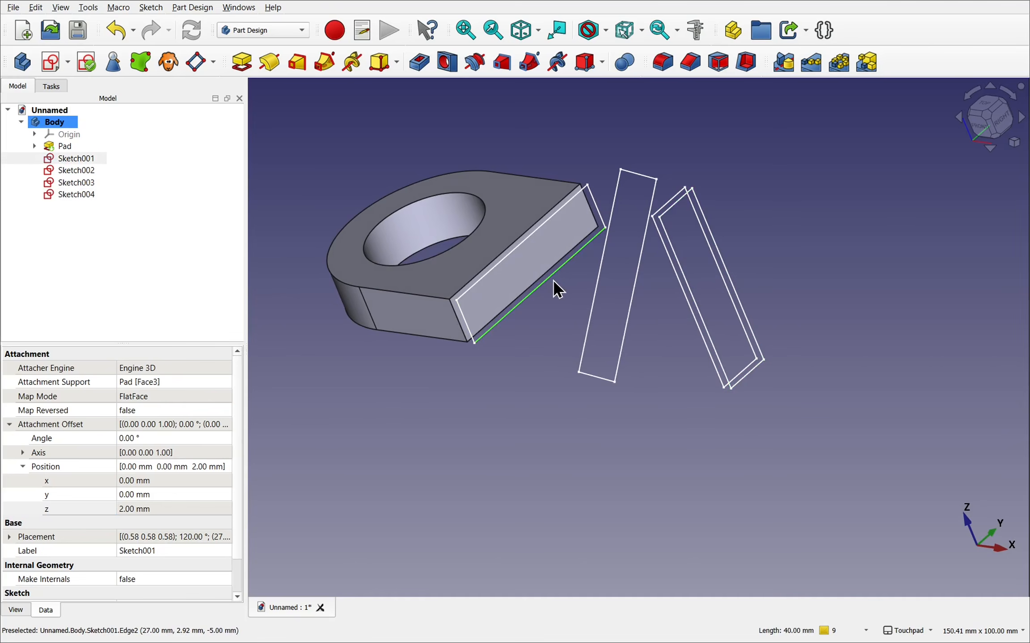
left_click(537, 260)
left_click_drag(536, 260, 570, 278, "alt")
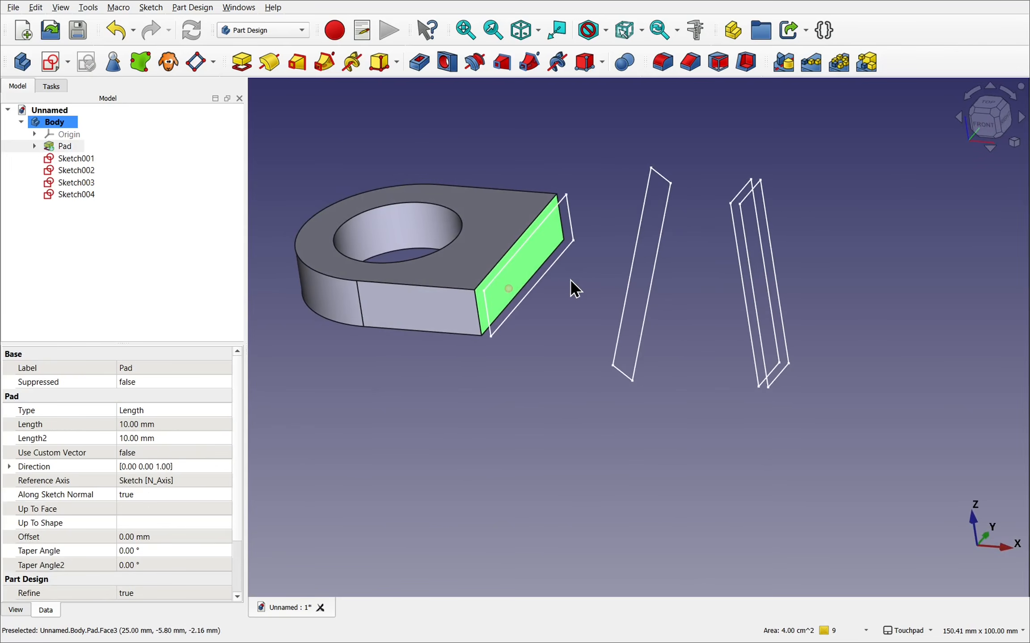
left_click(533, 252)
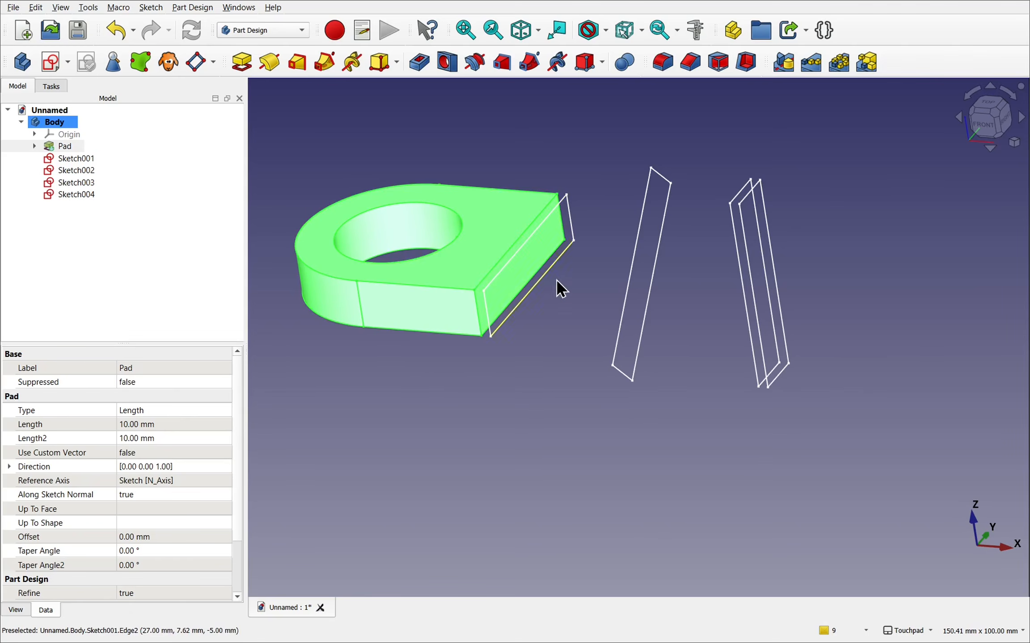
left_click(570, 324)
left_click(536, 261)
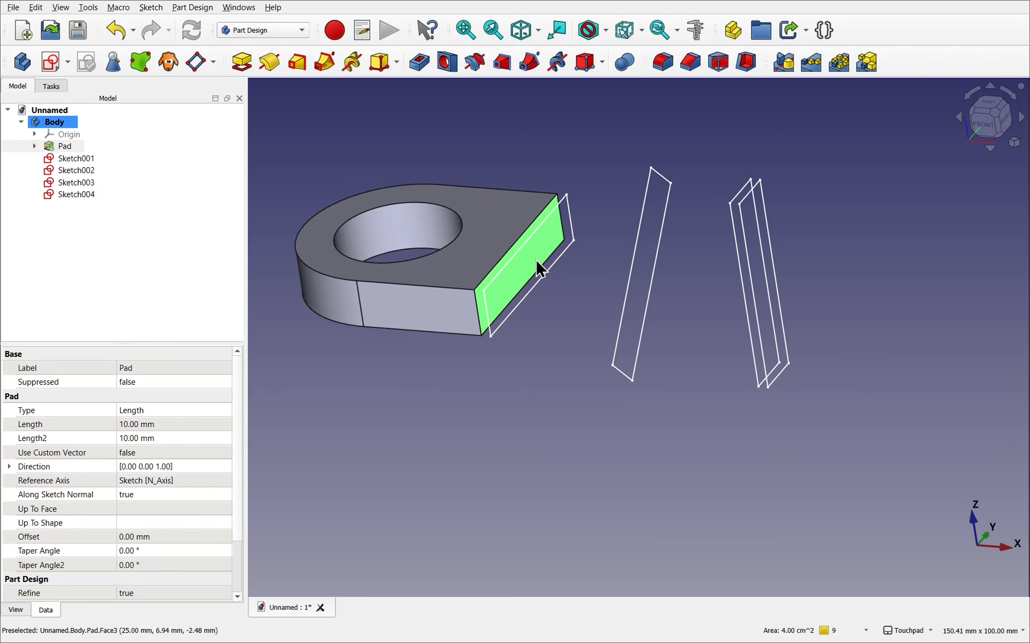
left_click(297, 65)
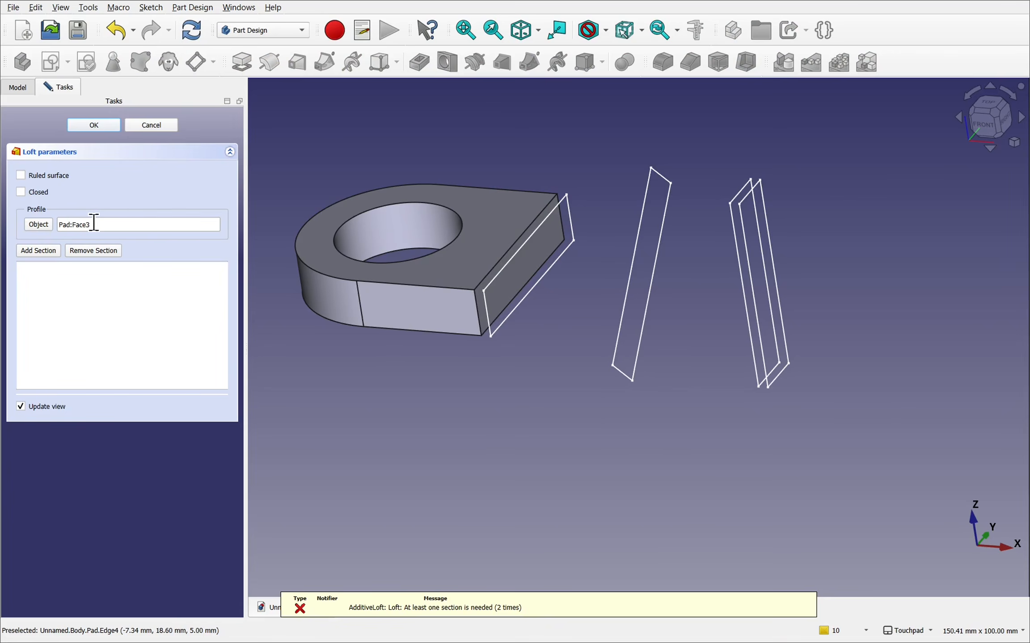
left_click(42, 251)
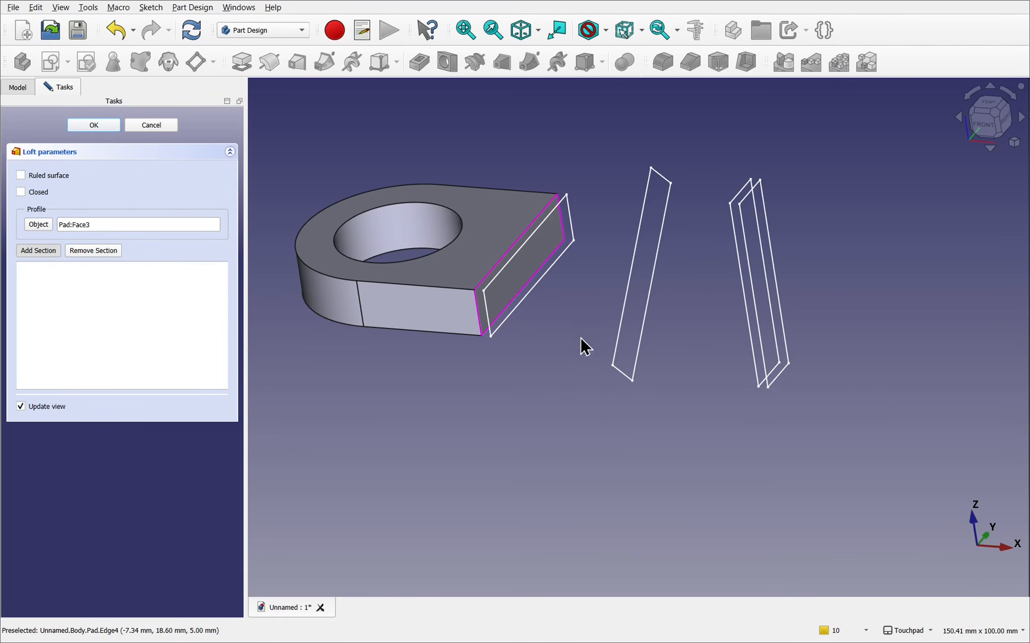
left_click(489, 311)
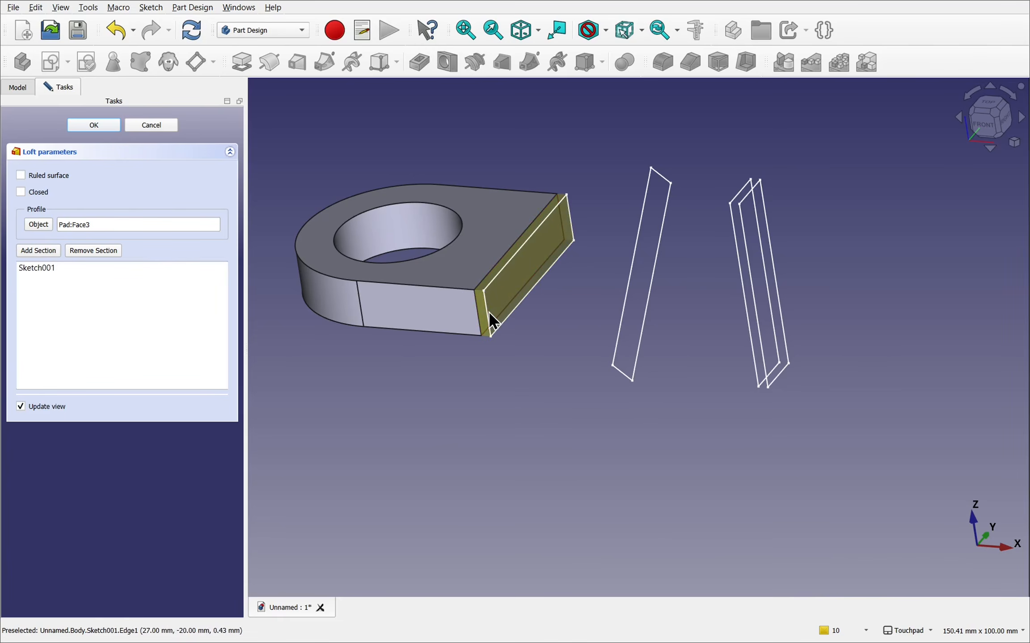
- Try adding Sketch002 as the next loft section by picking its lower corner point
left_click_drag(536, 299, 475, 258, "alt")
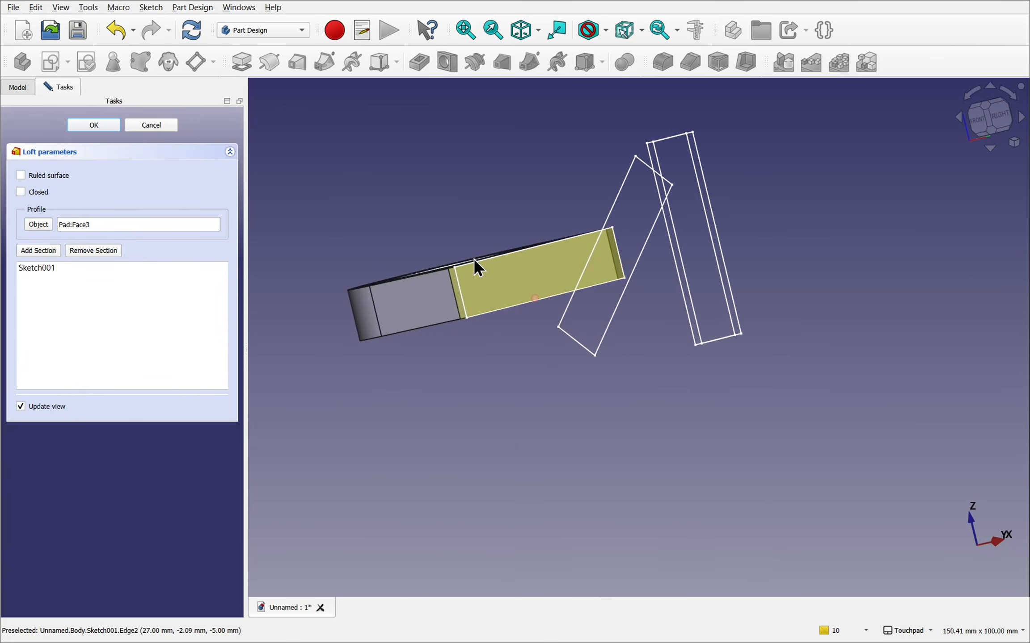
left_click(41, 251)
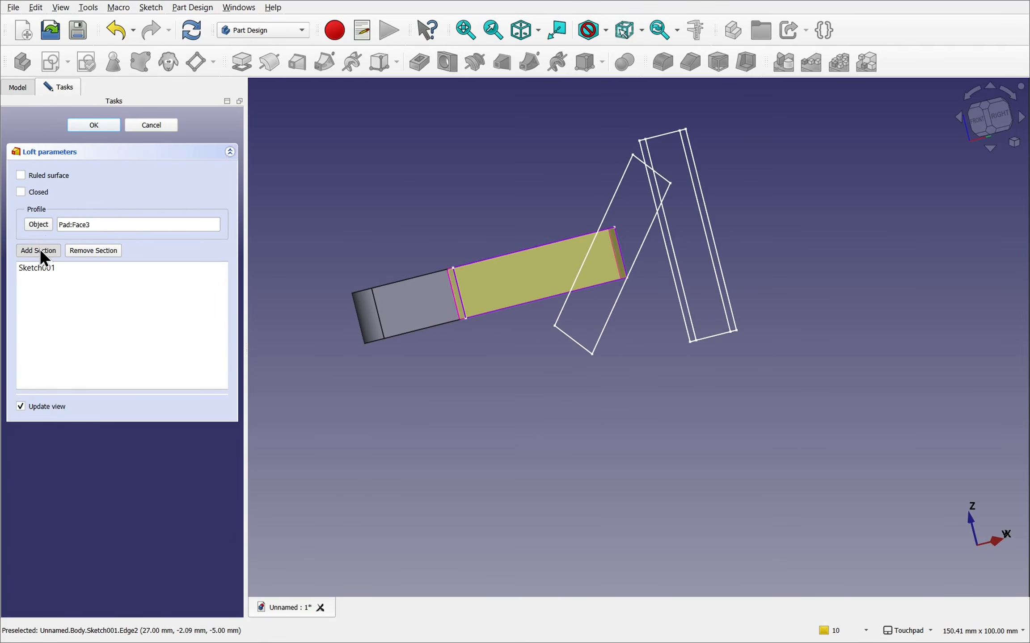
left_click(554, 327)
left_click_drag(554, 327, 655, 336, "alt")
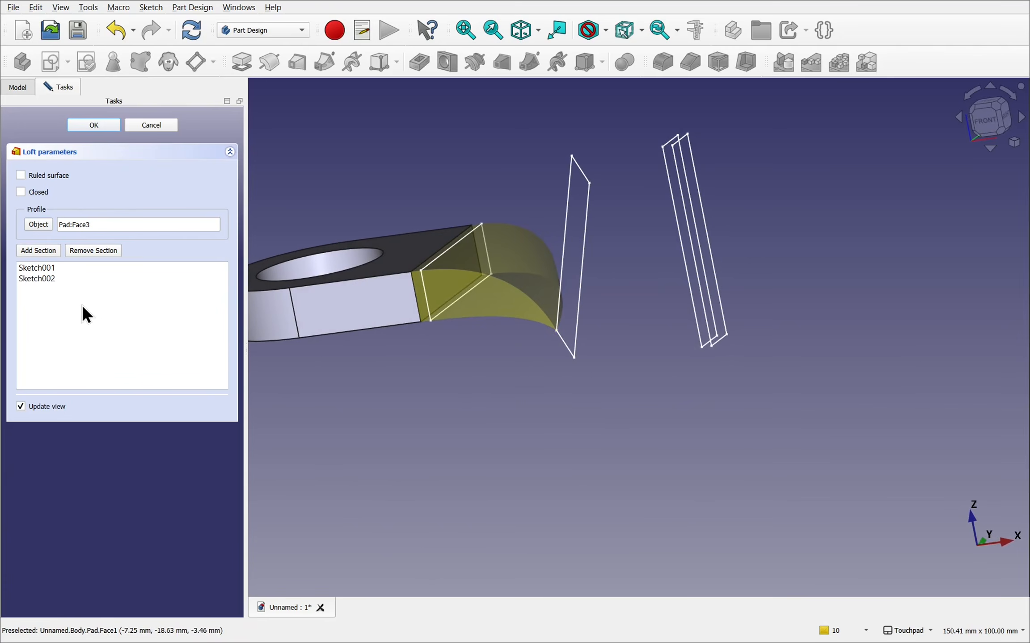
- Remove the Sketch002 section from the loft
left_click(45, 280)
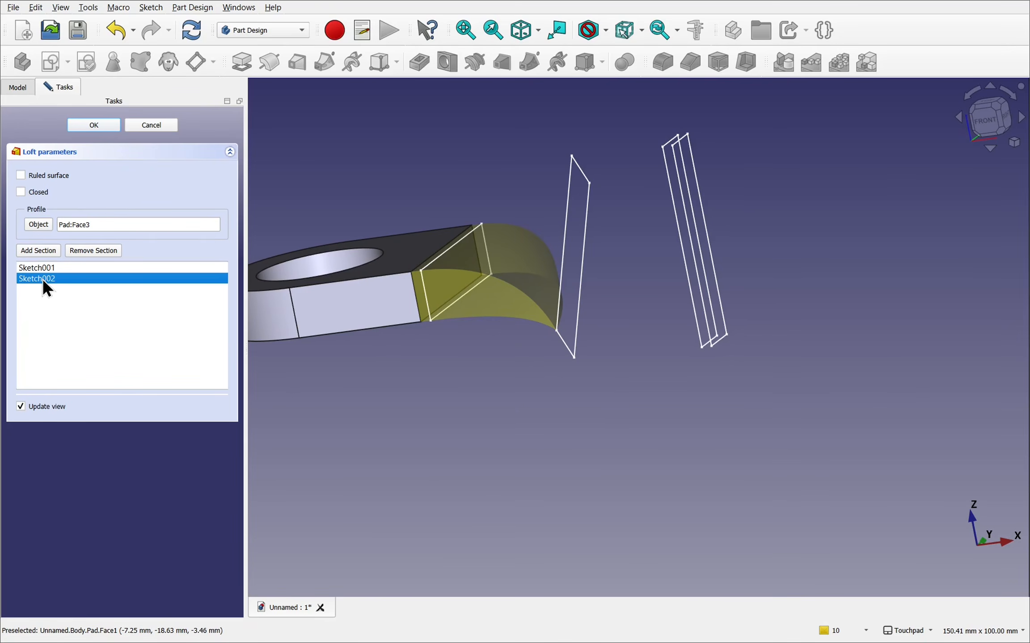
right_click(42, 278)
left_click(76, 284)
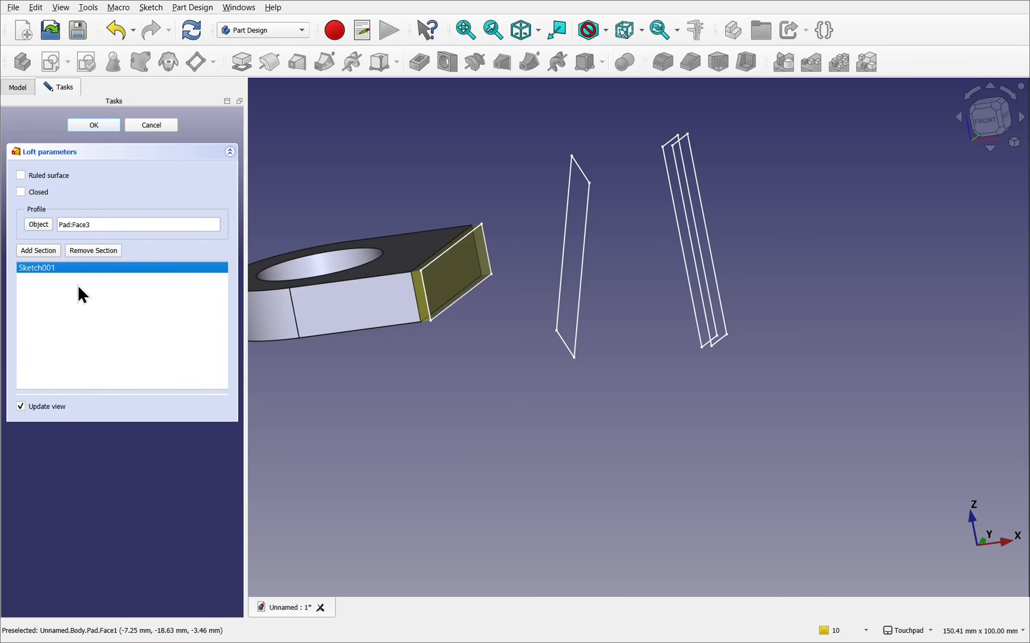
- Add Sketch002, Sketch003 and Sketch004 in that order as further loft sections and finish the additive loft
left_click(32, 252)
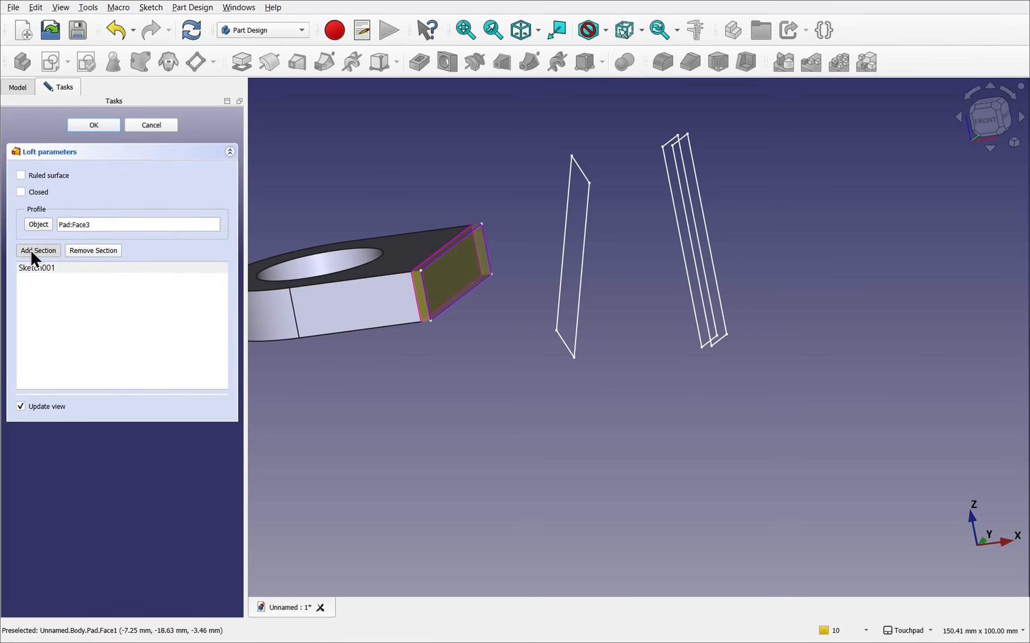
left_click(565, 349)
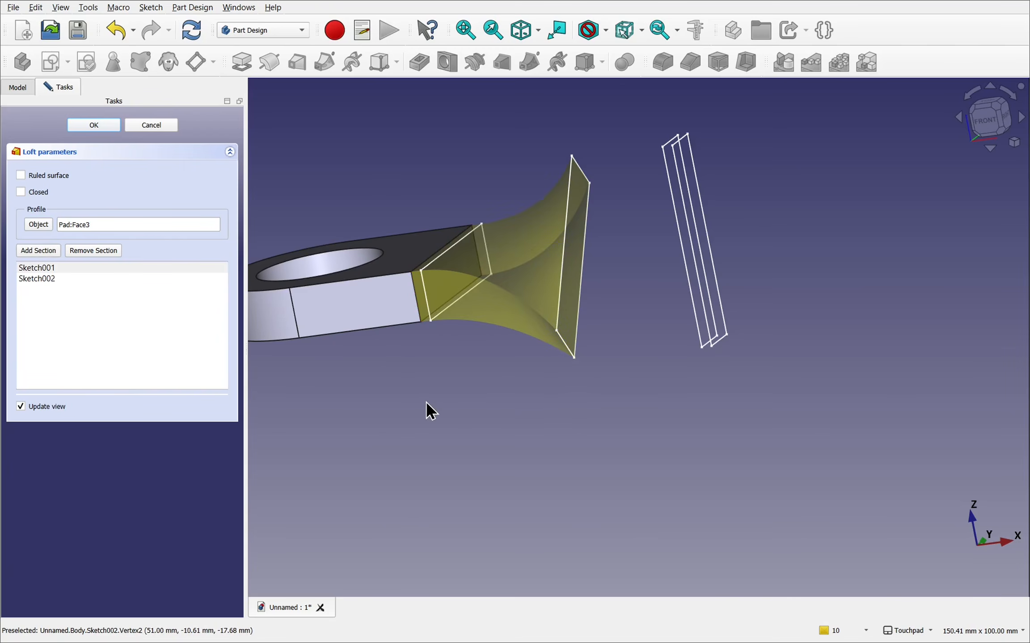
left_click(35, 253)
mouse_move(662, 414)
left_mouse_down("alt")
mouse_move(660, 347)
mouse_move(623, 339)
mouse_move(705, 415)
left_mouse_up("alt")
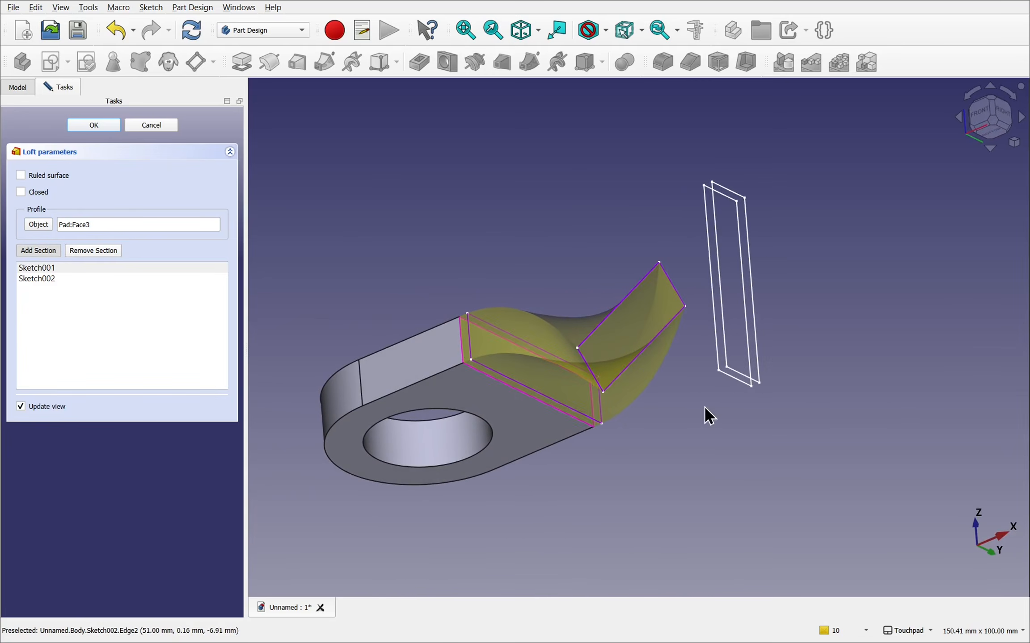
left_click(731, 380)
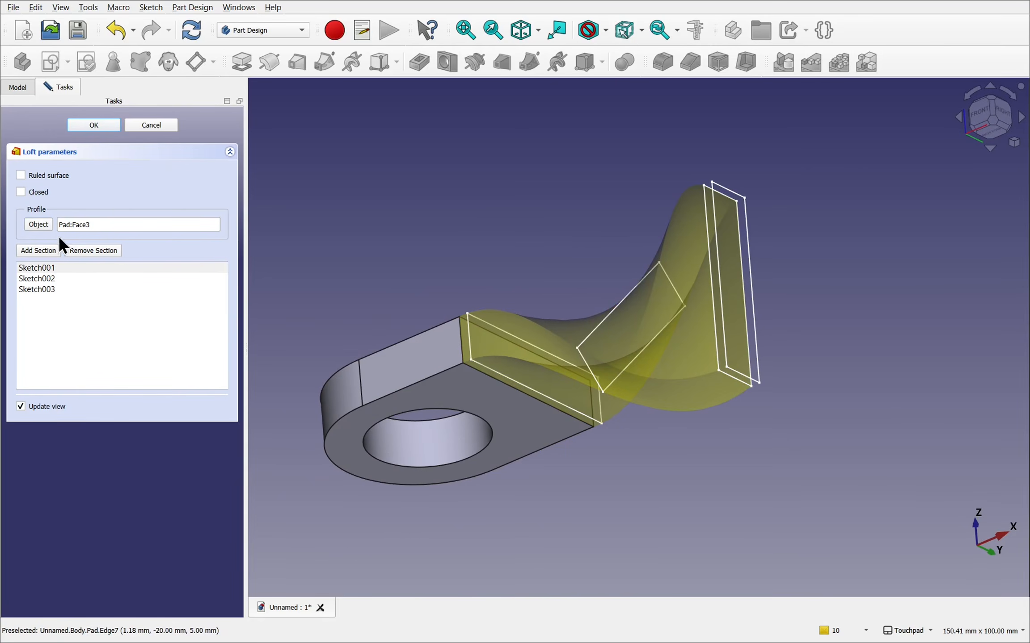
left_click(36, 253)
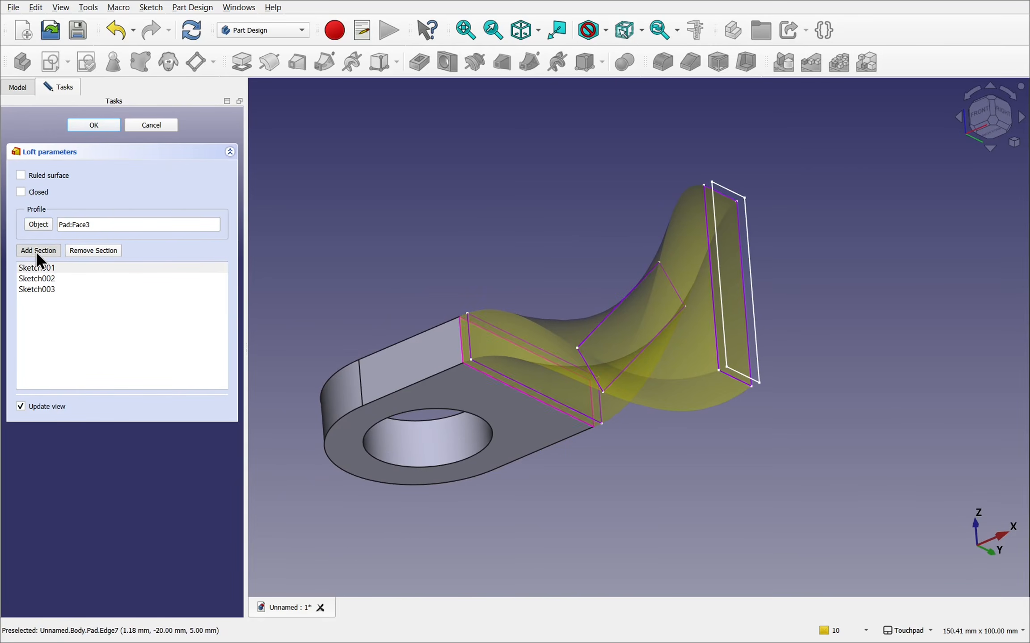
left_click(753, 382)
mouse_move(646, 239)
left_mouse_down("alt")
mouse_move(704, 344)
mouse_move(726, 436)
mouse_move(708, 453)
mouse_move(694, 533)
mouse_move(698, 410)
mouse_move(620, 338)
left_mouse_up("alt")
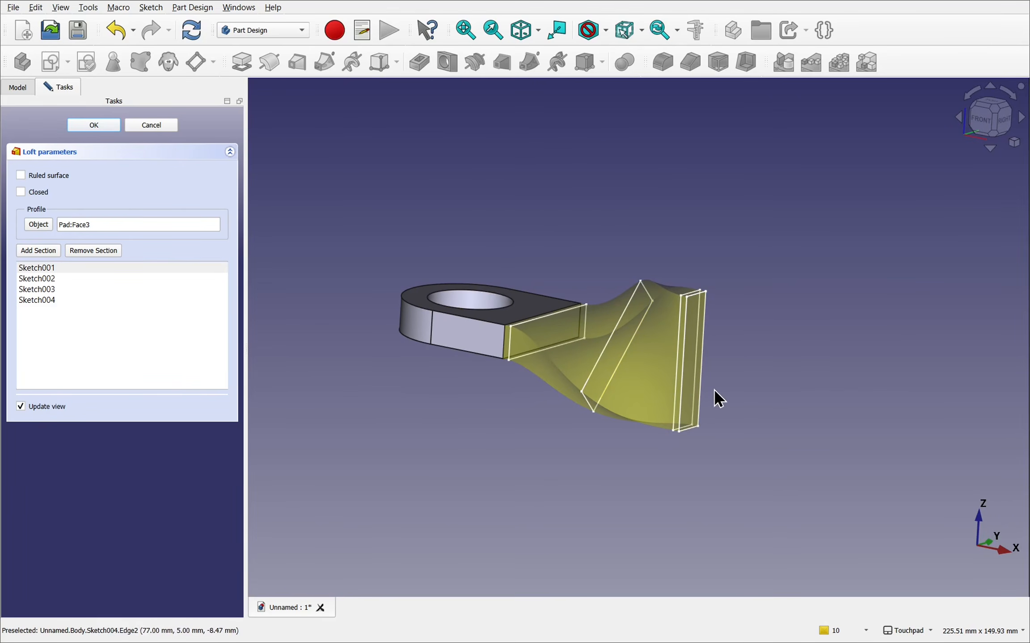
left_click(93, 125)
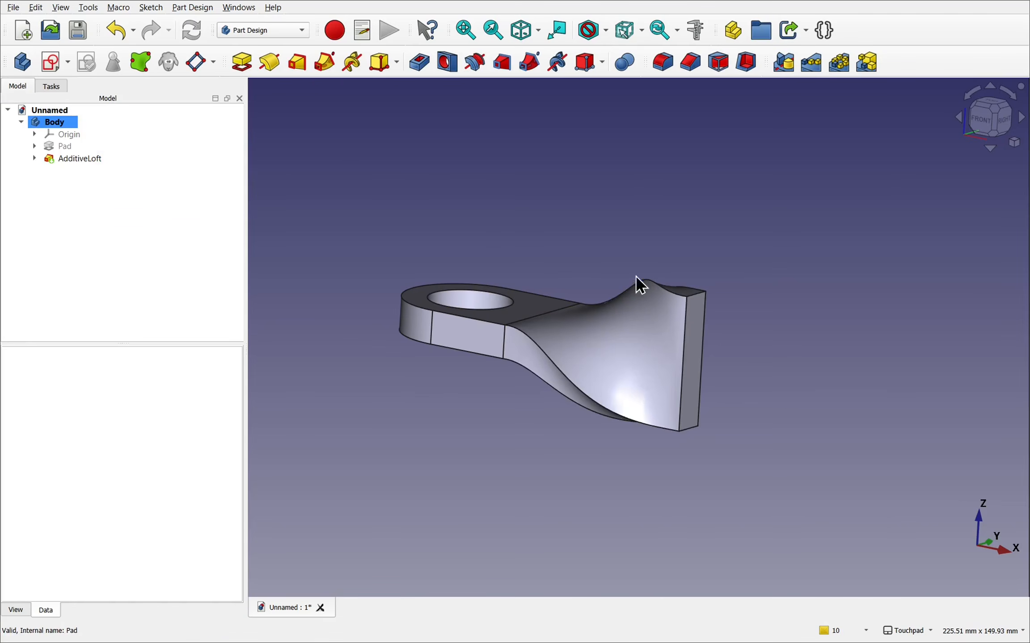
- Reveal the base sketch under the pad, make it visible and select it
left_click_drag(685, 292, 714, 288, "alt")
left_click_drag(499, 388, 650, 435, "alt")
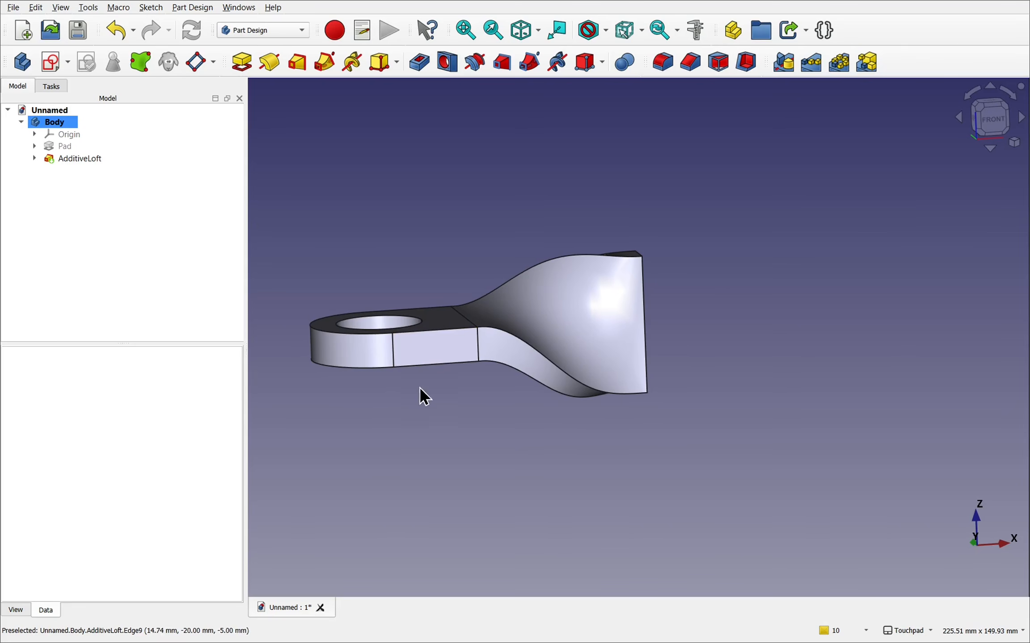
middle_click_drag(457, 329, 461, 428, "alt")
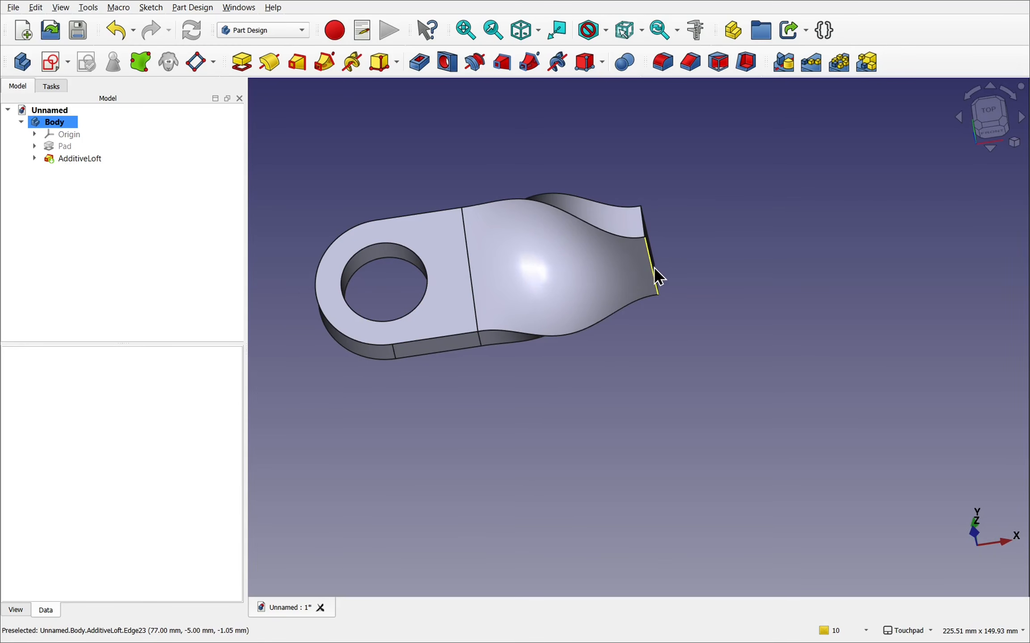
left_click_drag(529, 405, 504, 330, "shift")
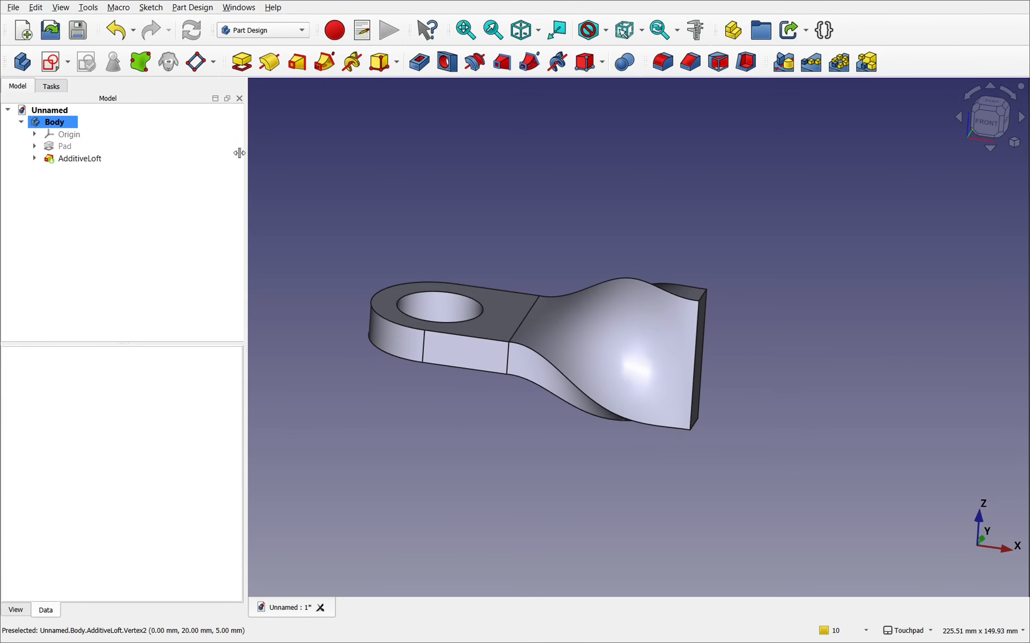
left_click(35, 146)
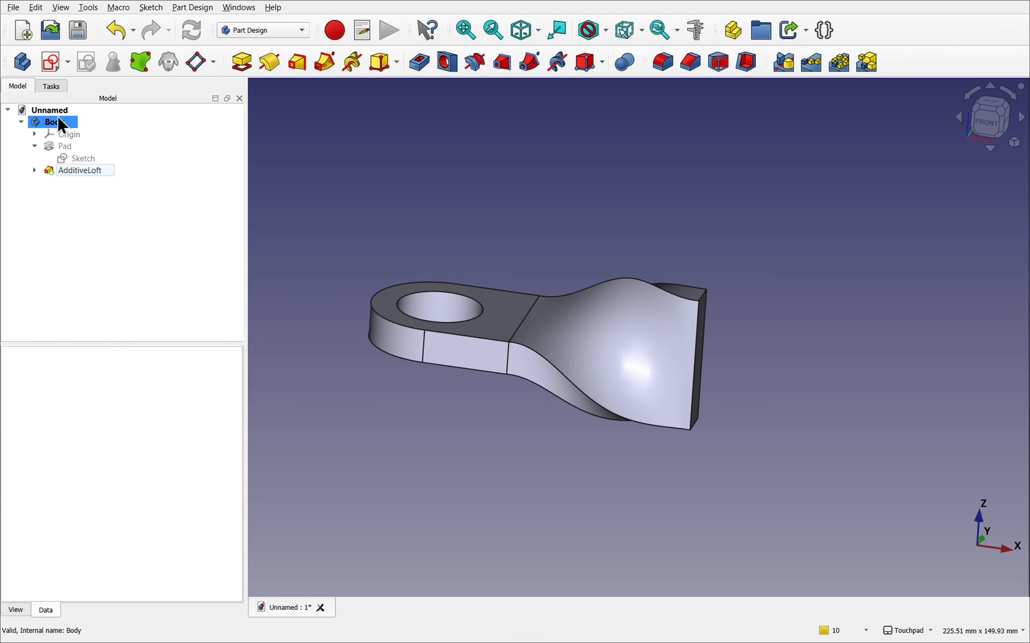
left_click(85, 159)
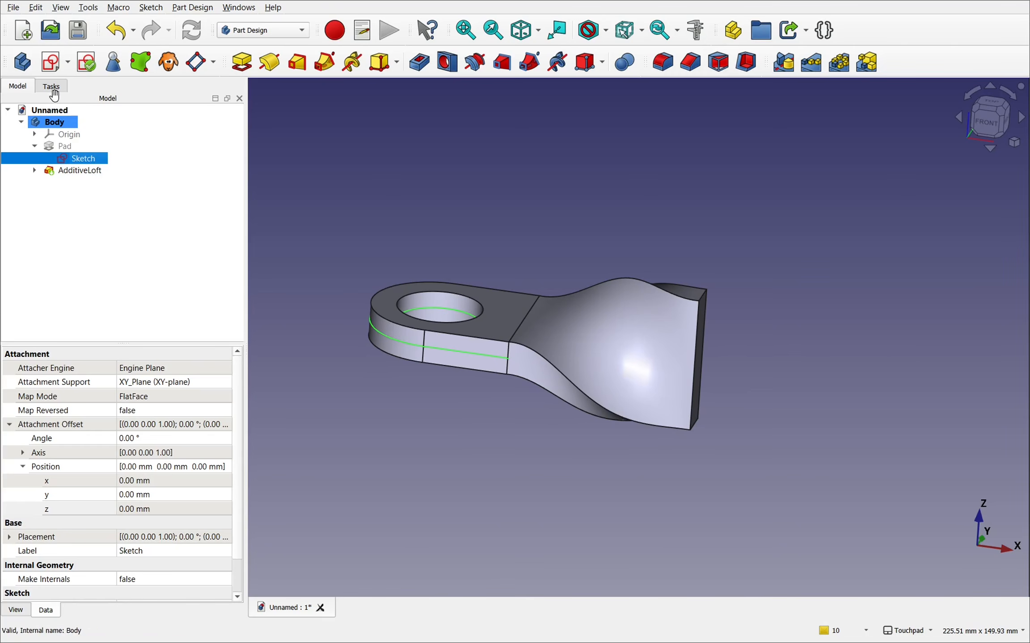
- Duplicate the pad's base sketch with its XY-plane dependency excluded from the copy
left_click(35, 8)
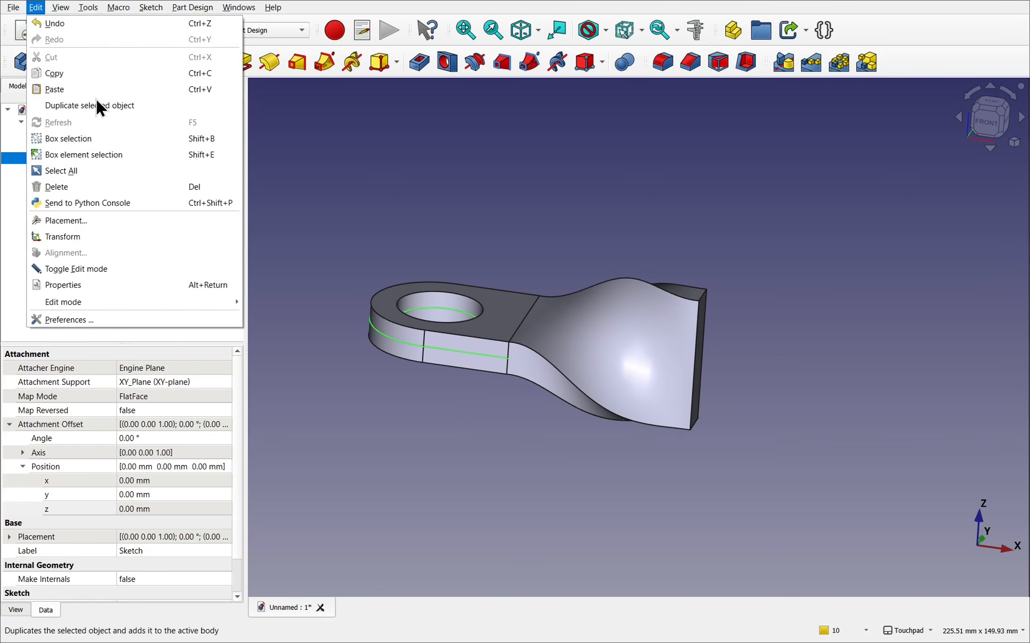
left_click(97, 115)
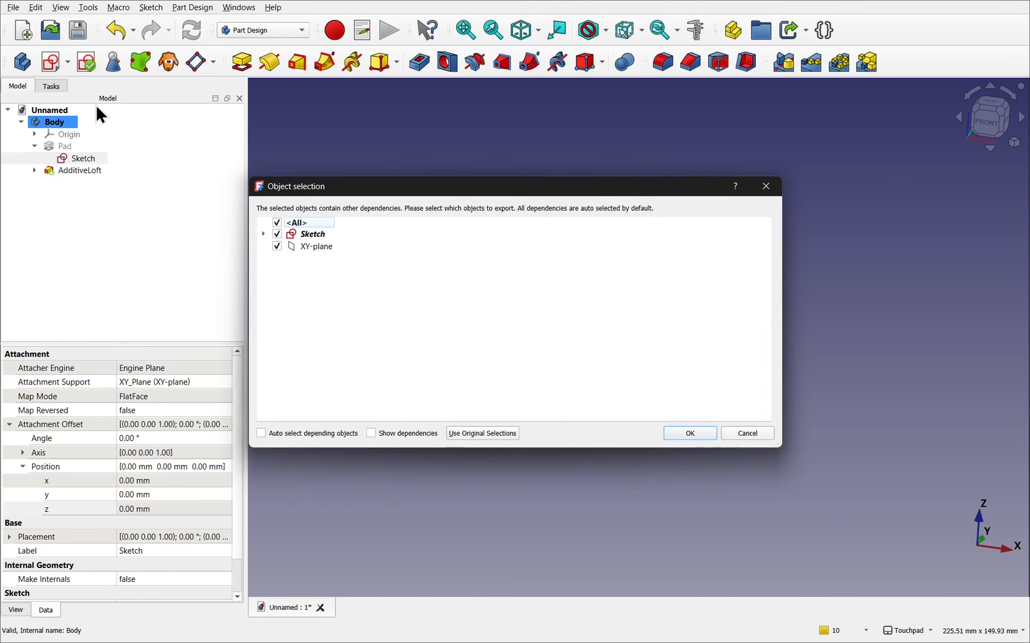
left_click(276, 246)
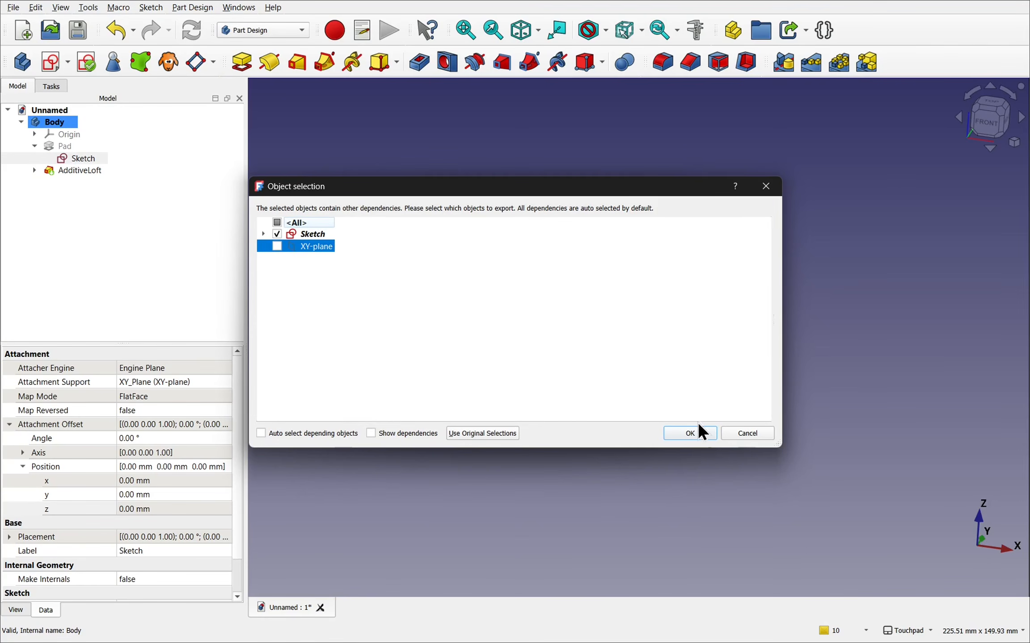
left_click(698, 438)
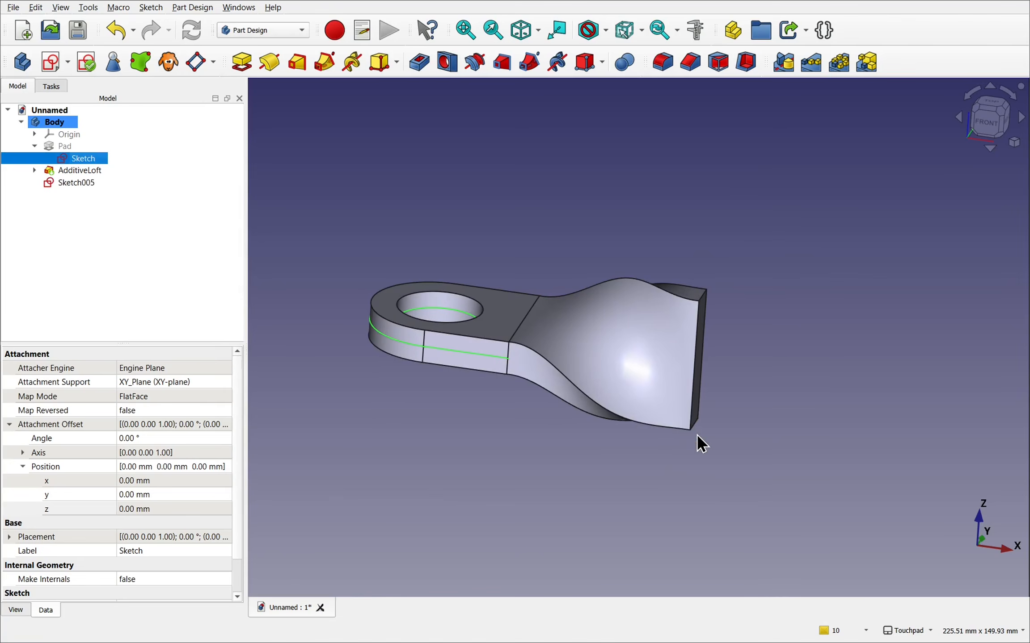
- Check the hole diameter dimension in the duplicated sketch without changing it, and delete the duplicate
left_click(77, 183)
double_click(78, 183)
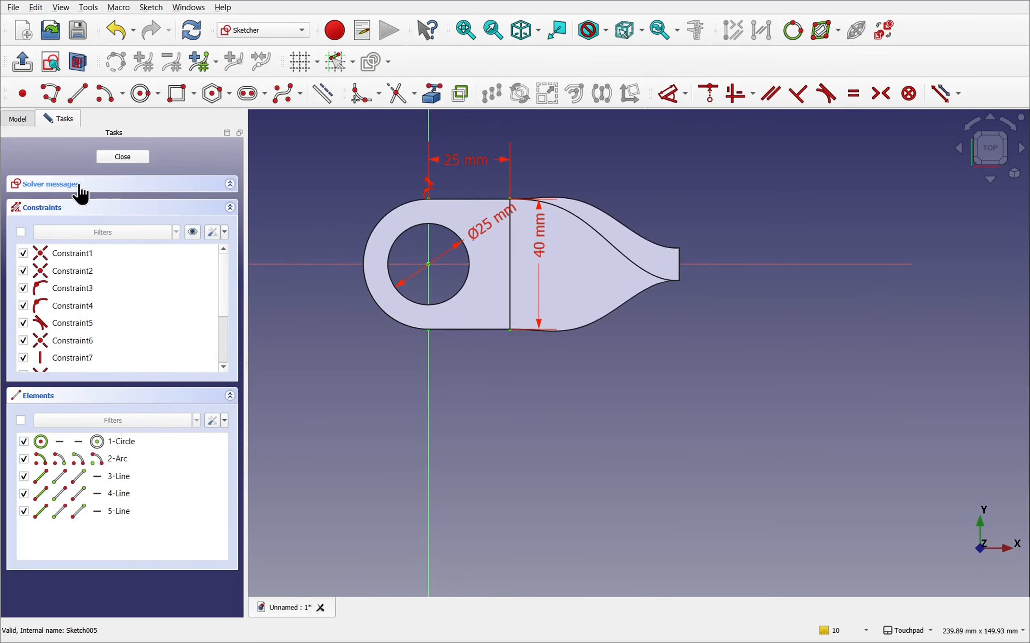
double_click(480, 233)
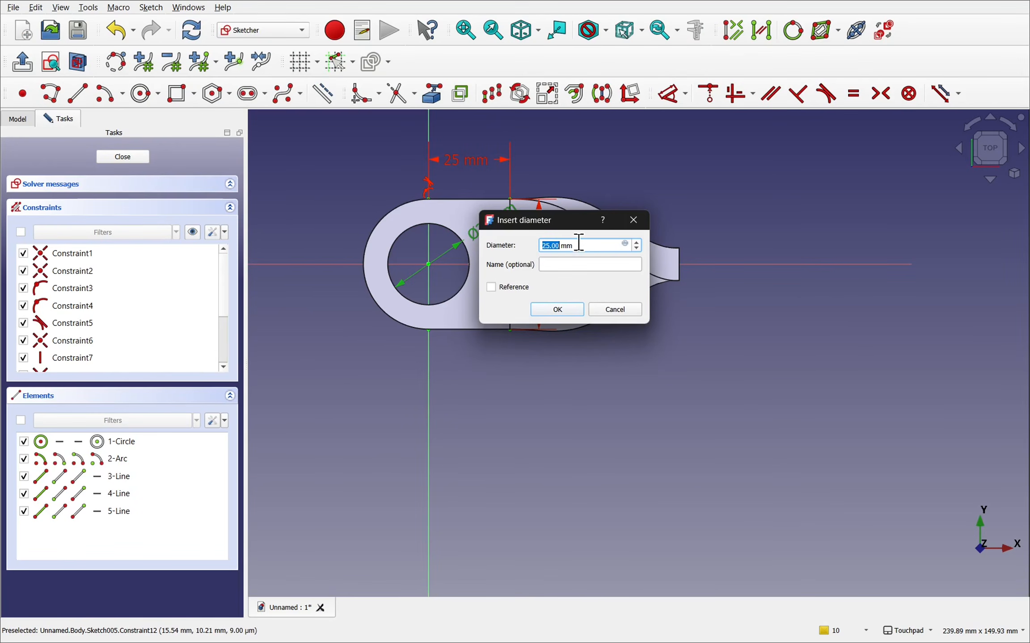
left_click(610, 310)
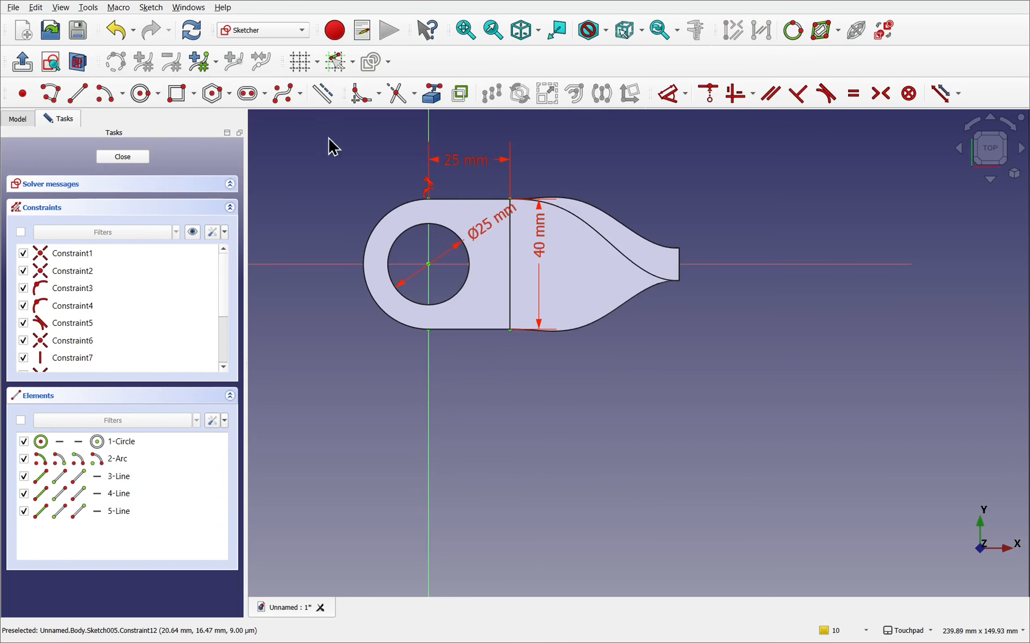
left_click(125, 158)
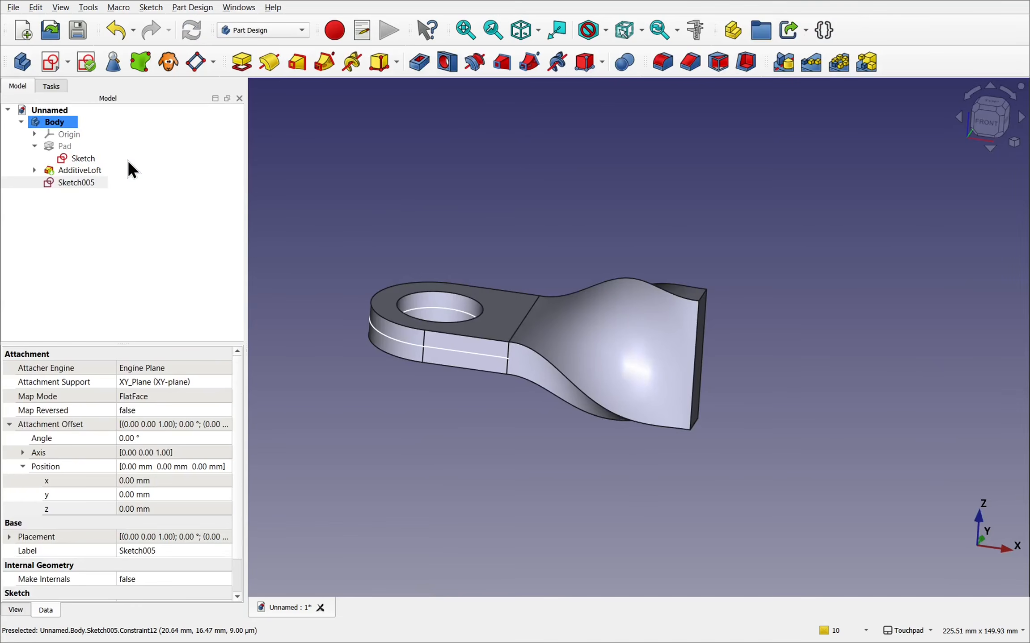
left_click(76, 183)
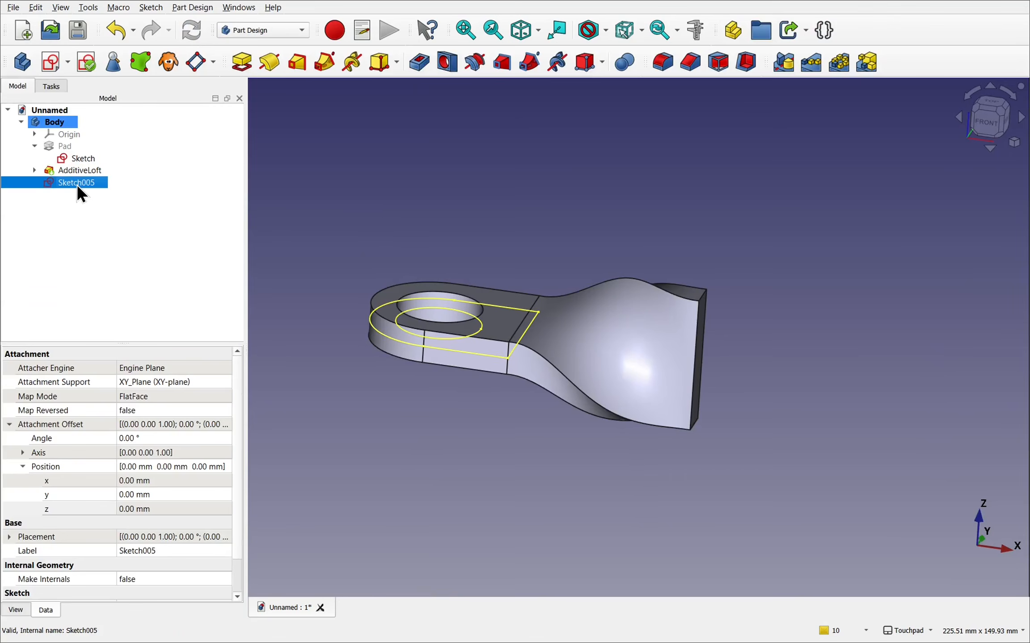
key("Delete")
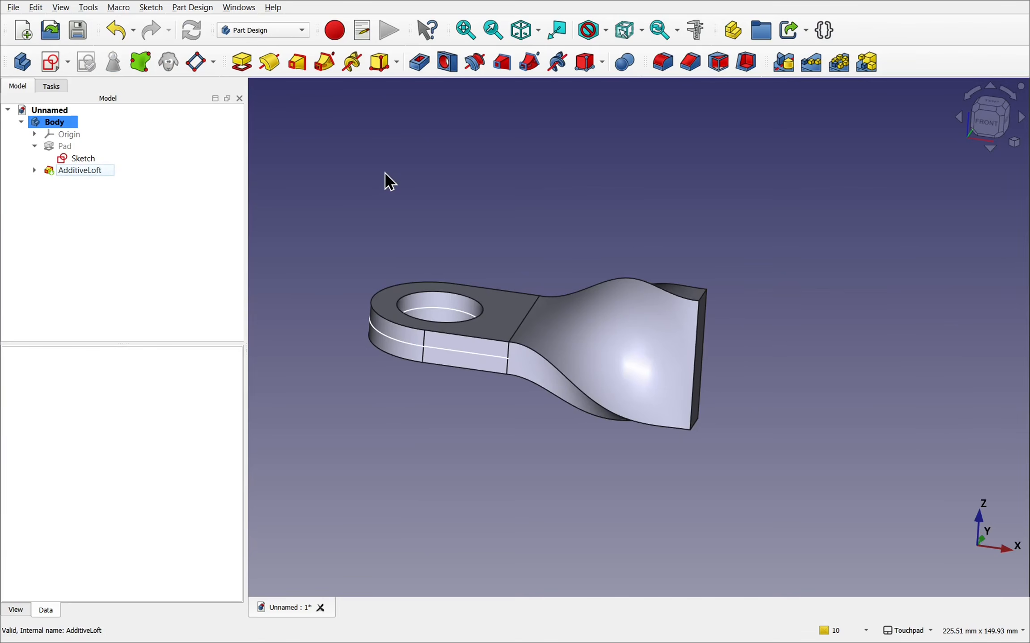
- Create a new sketch on the body's XZ-plane
left_click(49, 66)
middle_click_drag(586, 356, 496, 322)
scroll(631, 197, "down", 3)
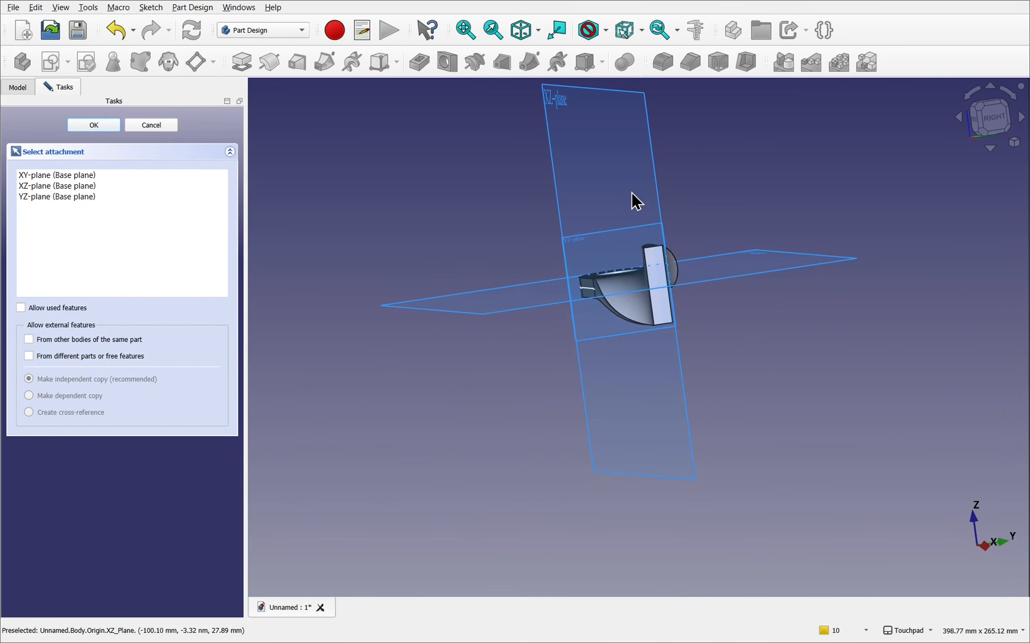
middle_click_drag(631, 195, 638, 314)
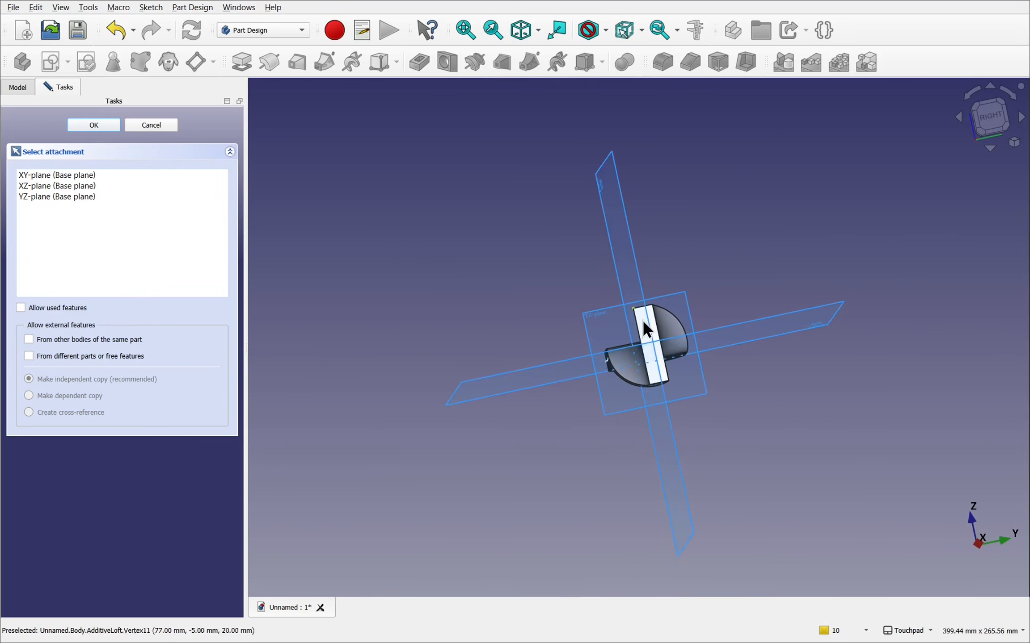
middle_click_drag(656, 364, 500, 203)
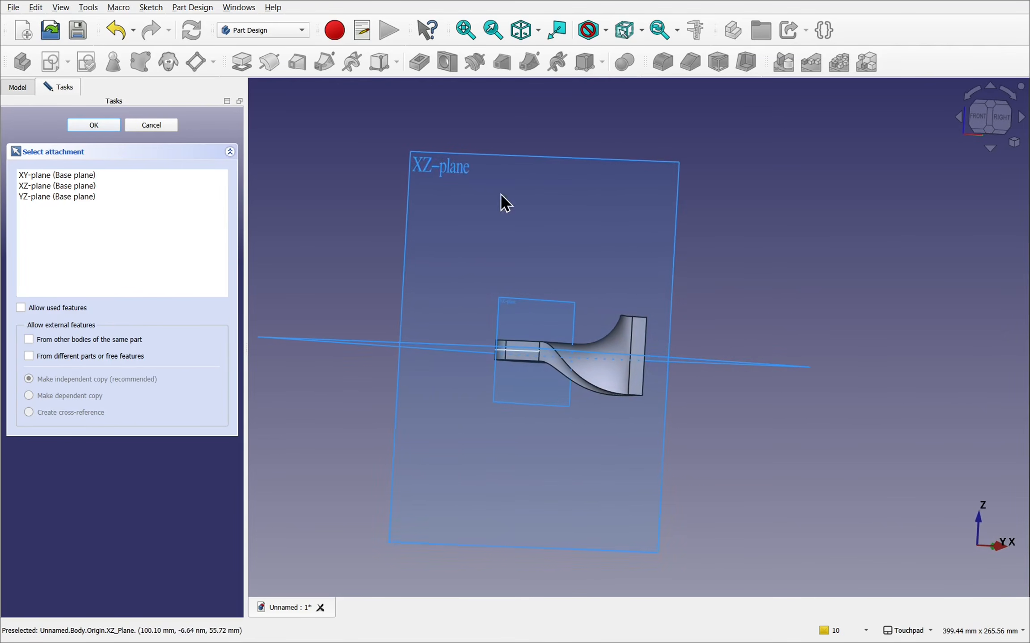
left_click(460, 177)
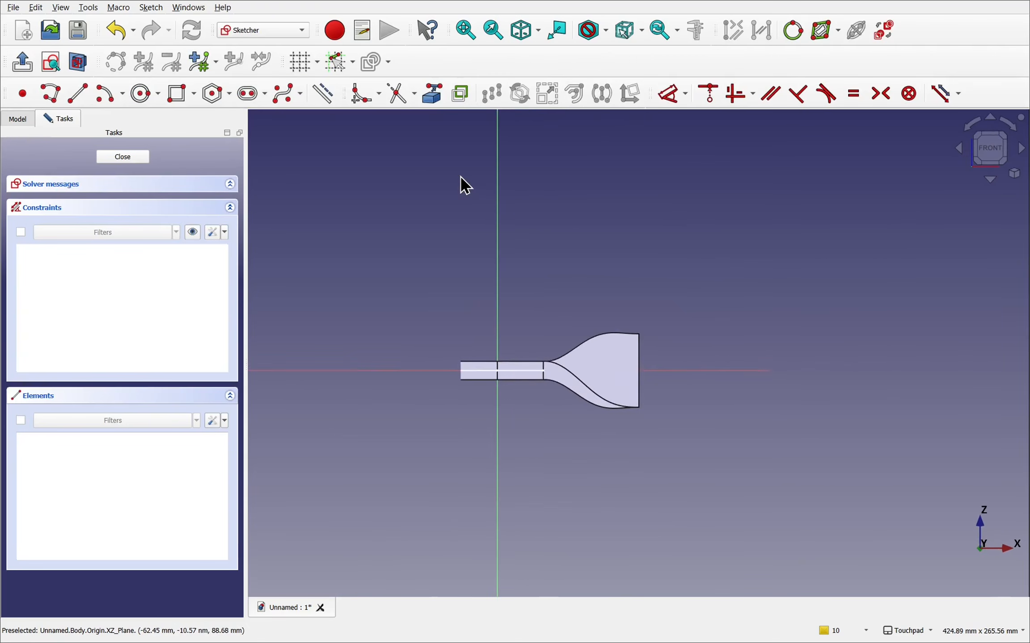
- Carbon-copy the pad's base sketch with its constraints into the new sketch, allowing the non-parallel sketch plane
scroll(672, 425, "up", 2)
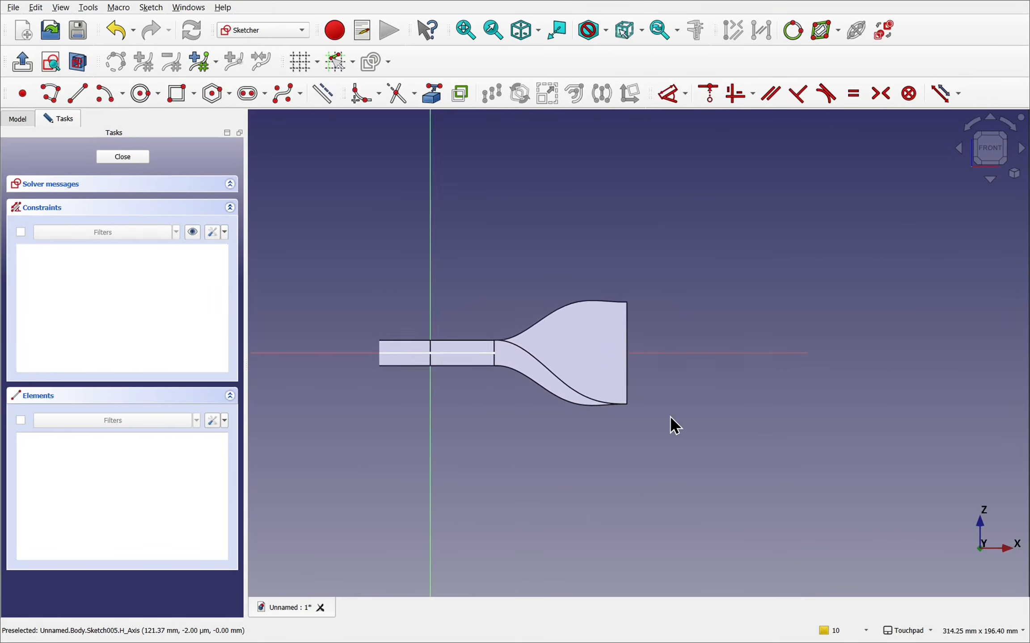
middle_click_drag(476, 398, 447, 365)
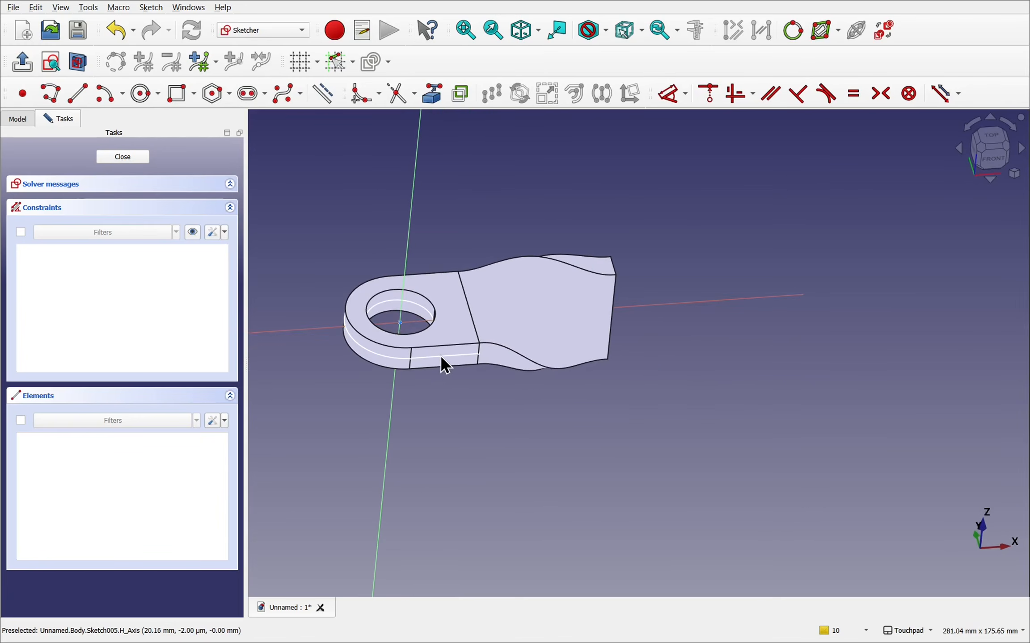
middle_click_drag(565, 398, 449, 356)
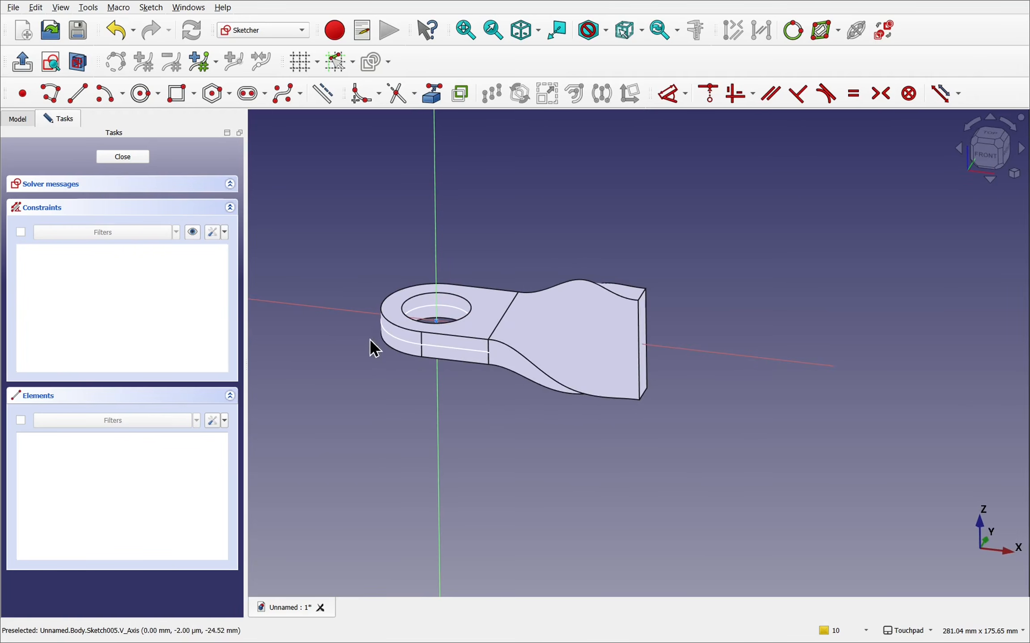
left_click(460, 99)
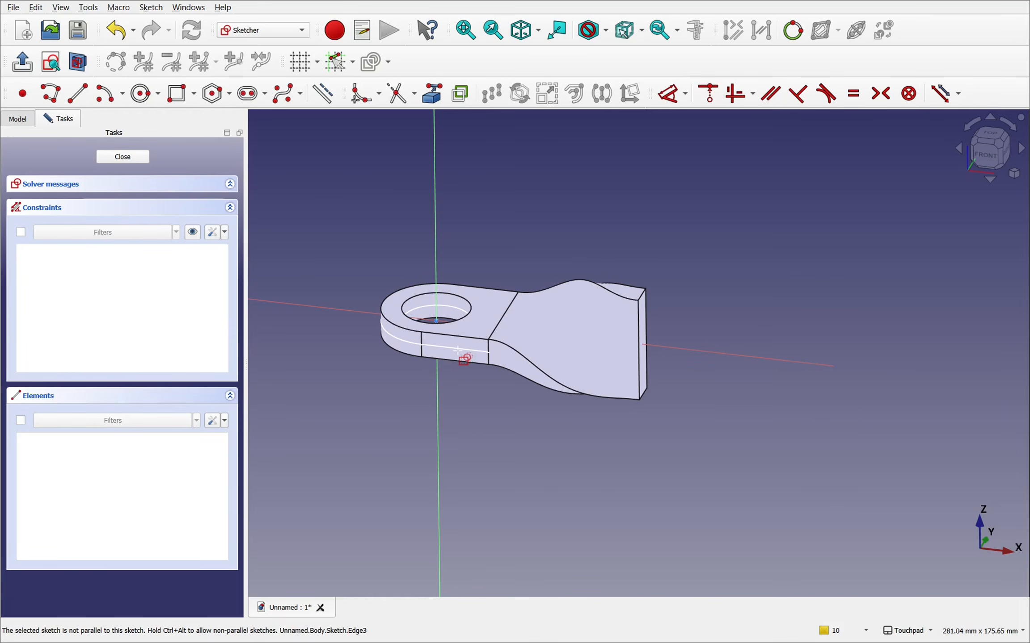
key("Escape")
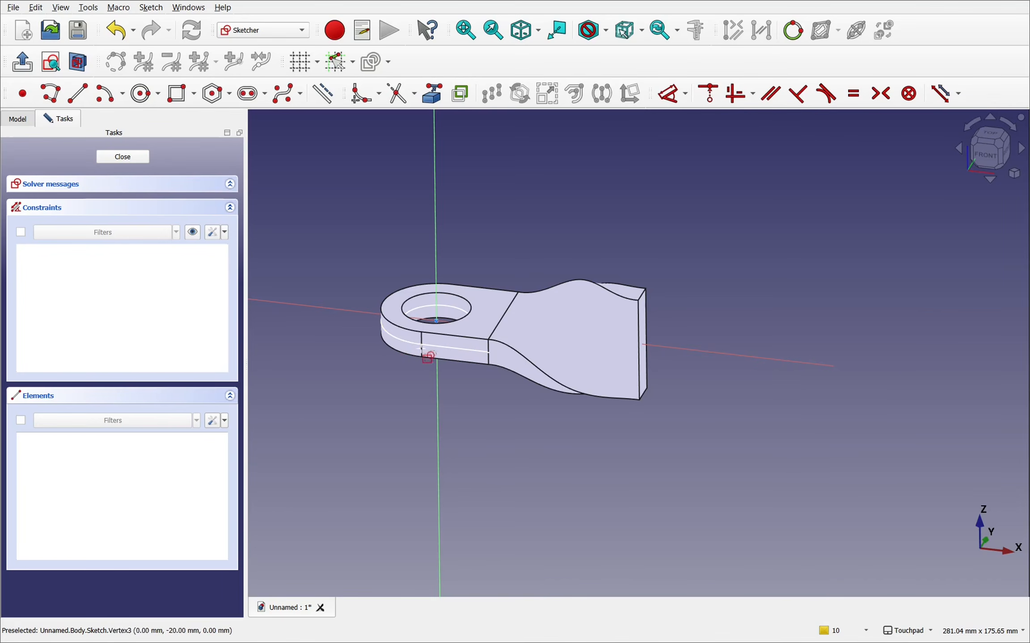
left_click(447, 346)
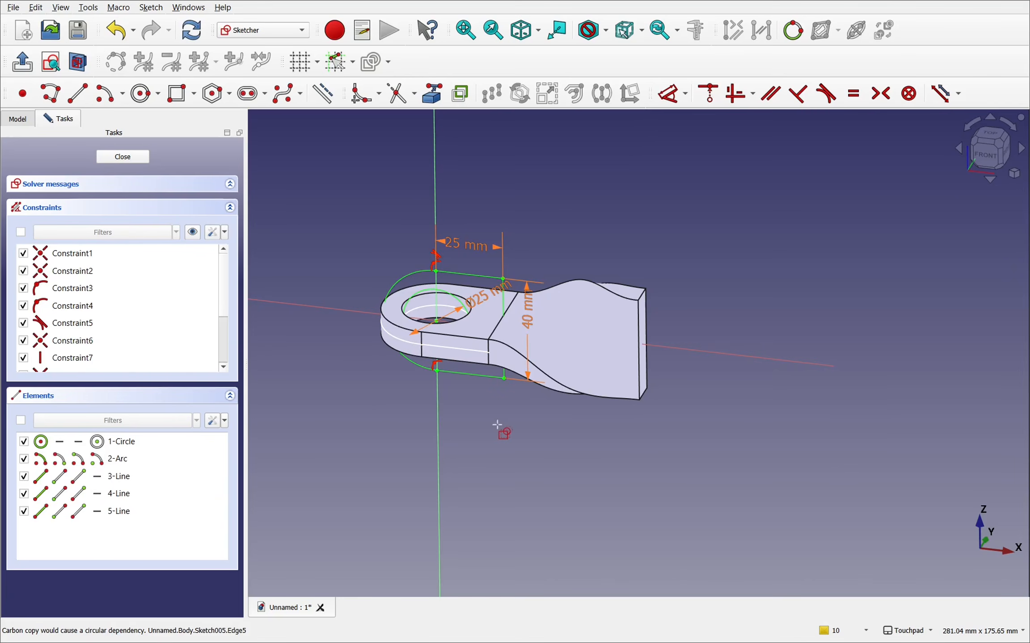
left_click_drag(497, 425, 526, 407, "alt")
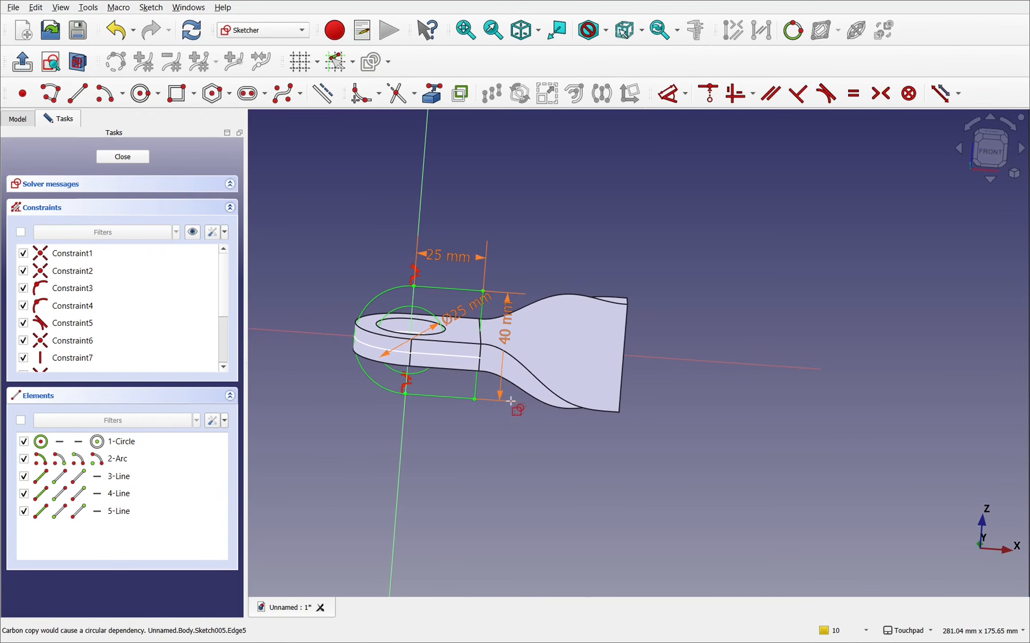
scroll(510, 400, "up", 3)
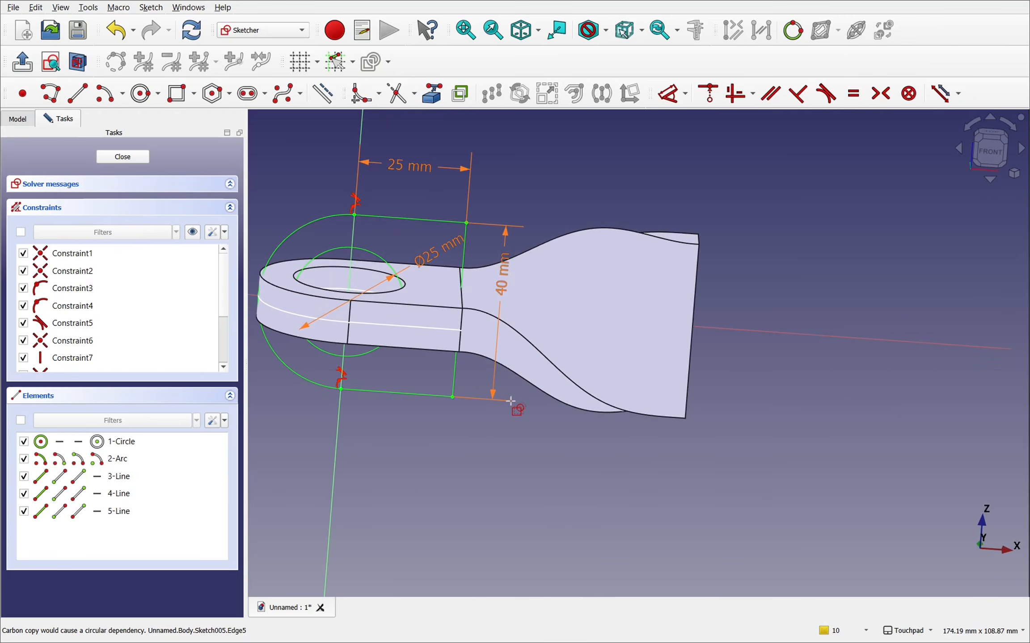
right_click(496, 453)
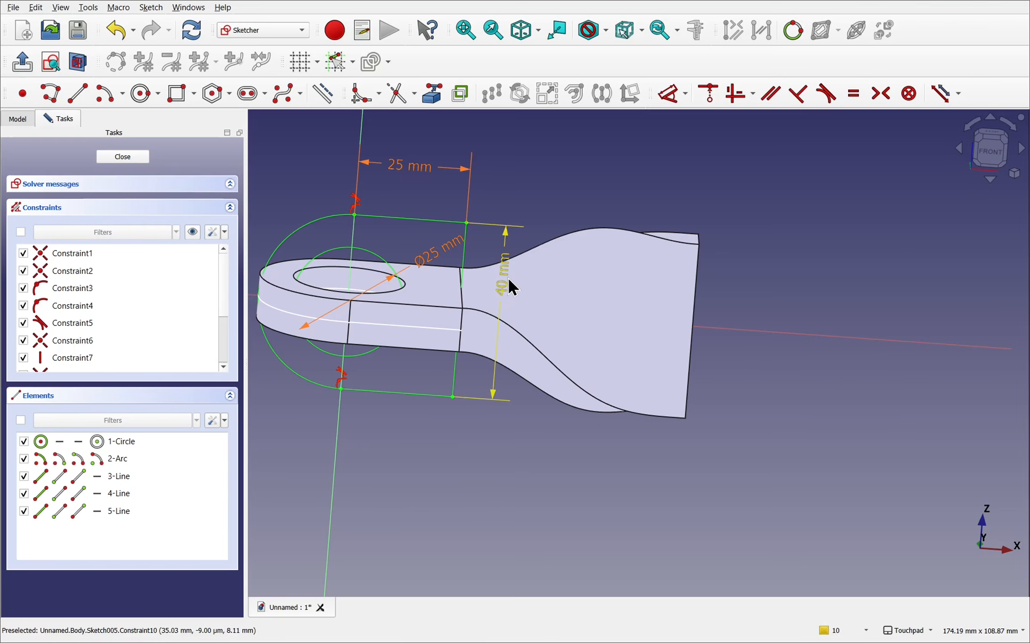
- Move the 40 mm dimension away from the copied profile and inspect the 25 mm length's expression without changing it
left_click_drag(508, 286, 553, 304)
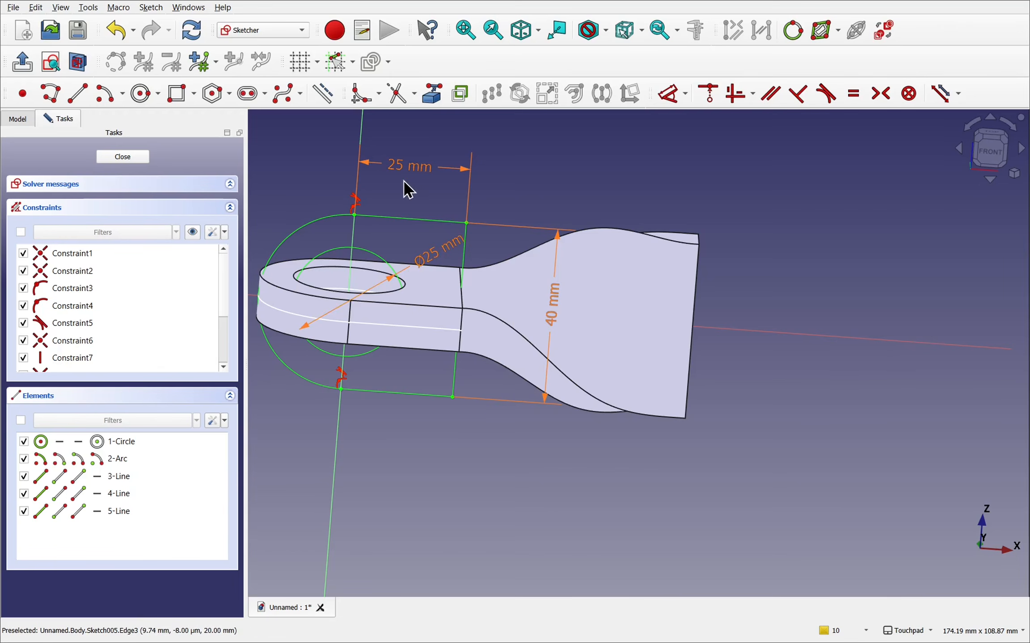
left_click(418, 175)
double_click(417, 175)
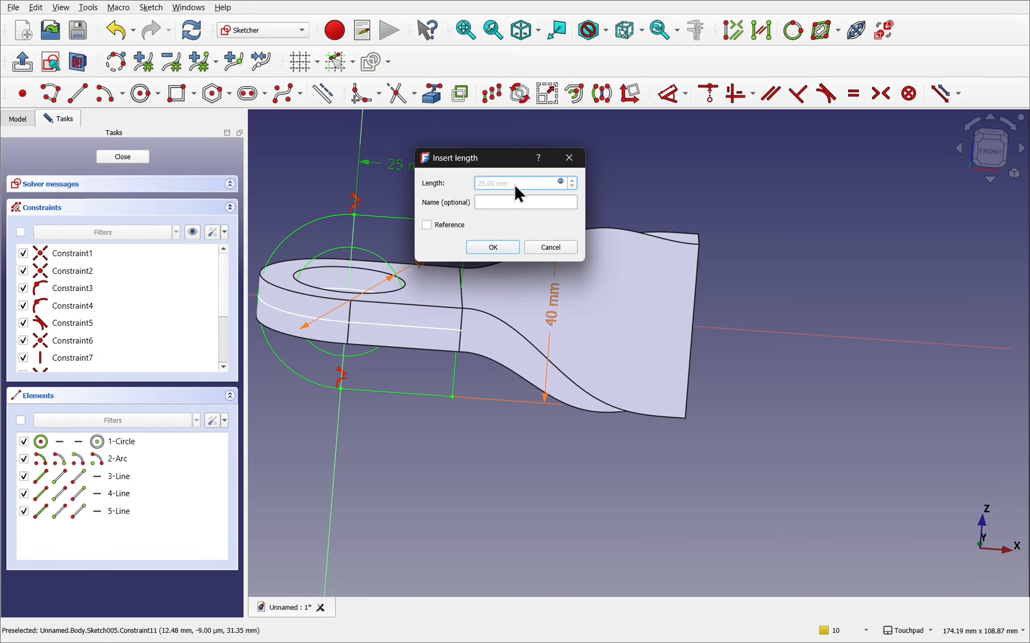
left_click(560, 181)
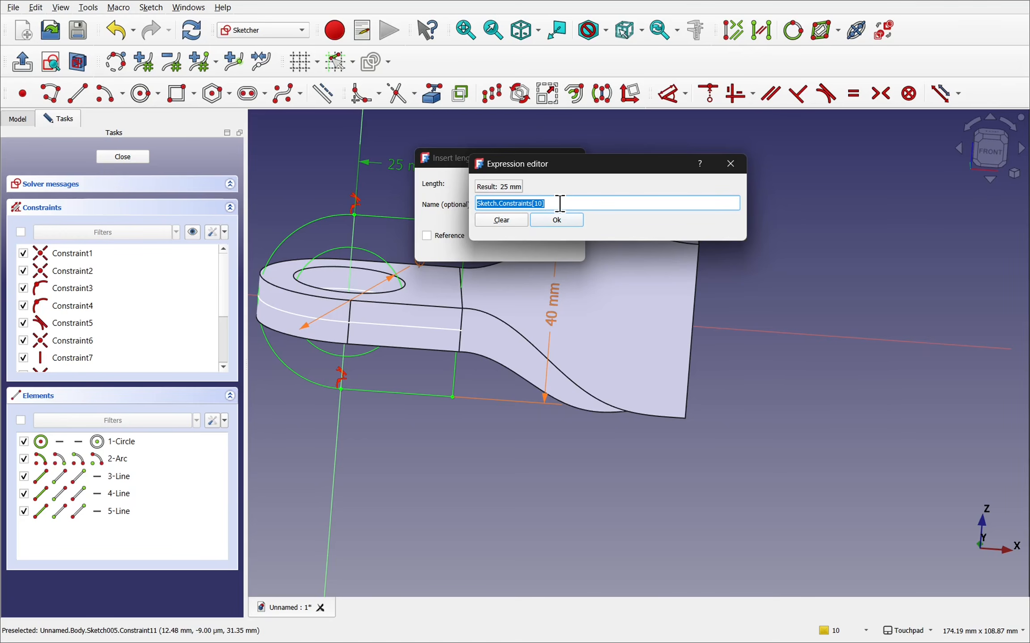
left_click(730, 164)
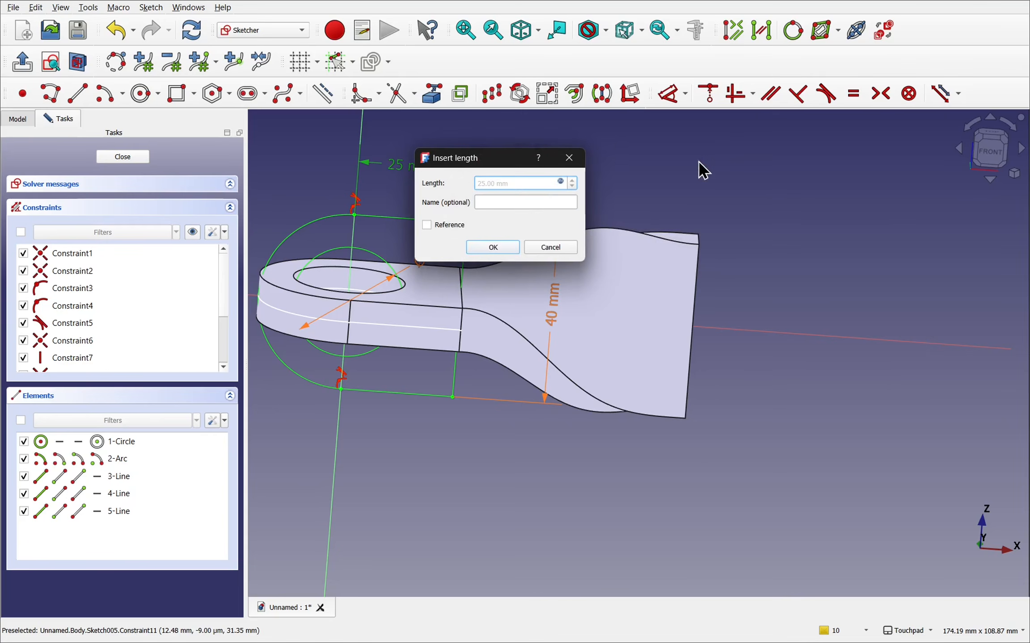
left_click(569, 162)
- Finish editing the carbon-copied sketch and return to the body's feature level
left_click_drag(519, 229, 471, 225, "alt")
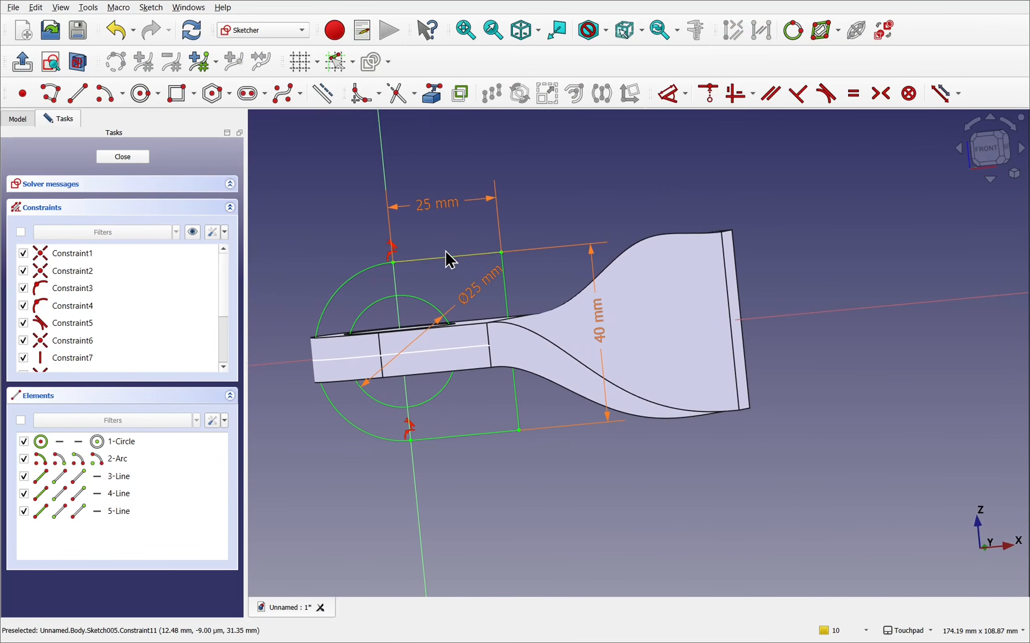
left_click_drag(497, 304, 545, 294, "alt")
left_click(134, 156)
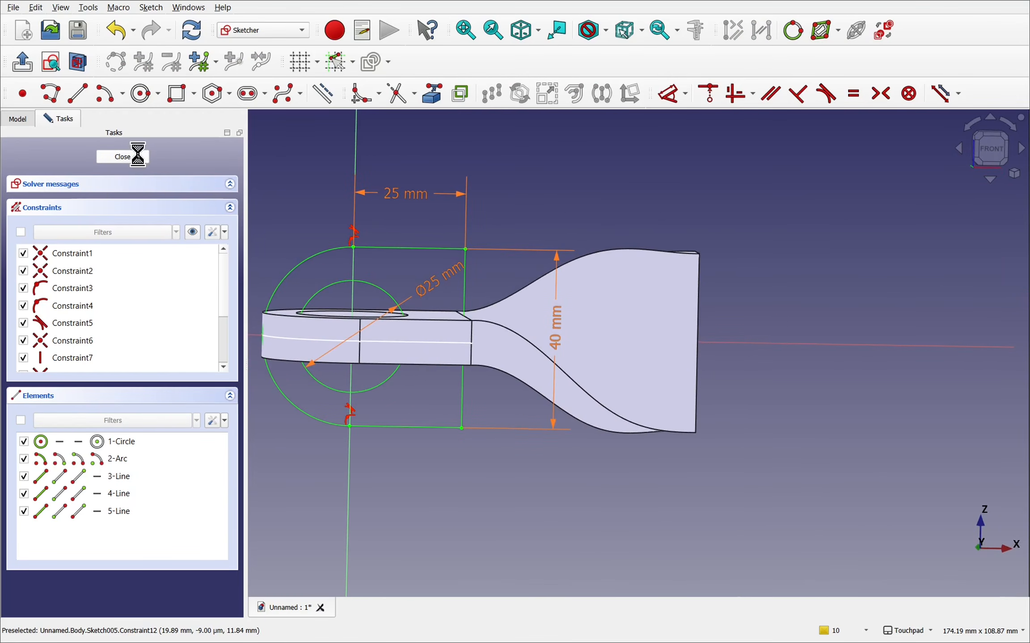
left_click_drag(524, 361, 630, 433, "alt")
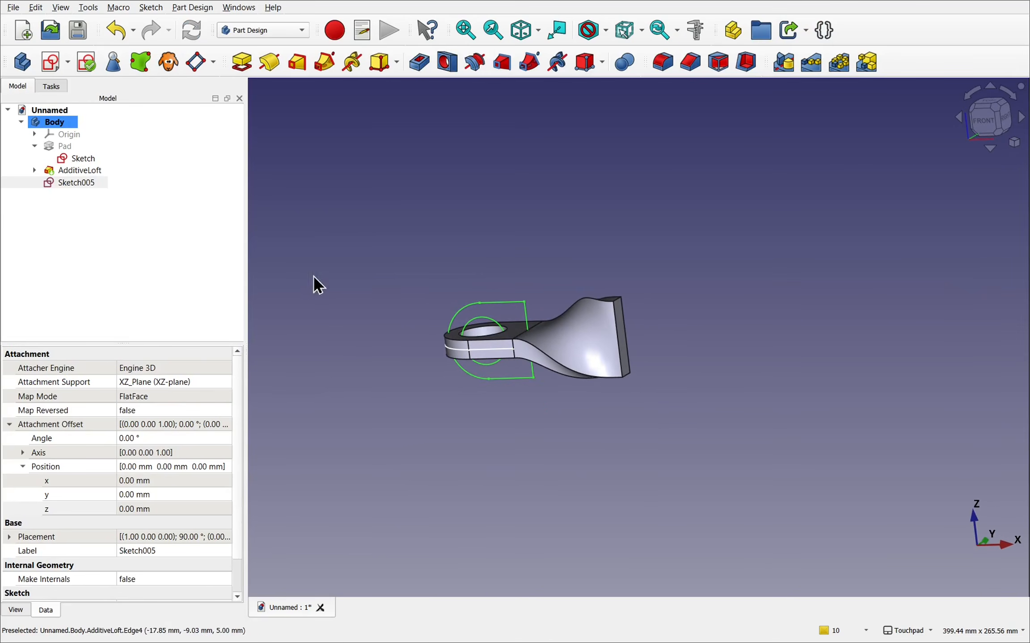
- Rotate the copied sketch by setting its attachment offset angle to 180°
left_click(68, 184)
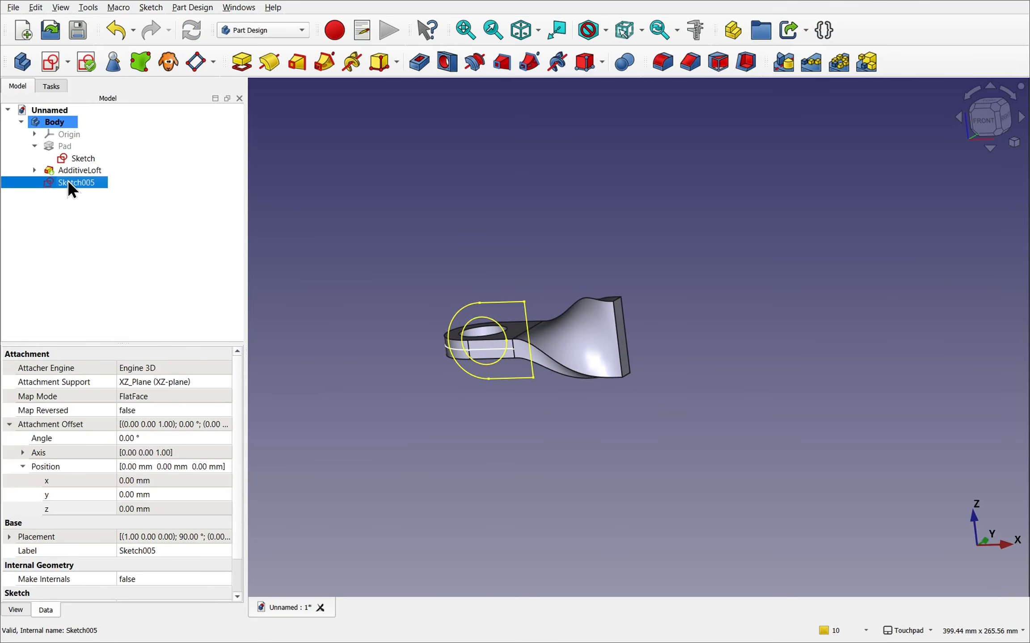
left_click(142, 438)
scroll(142, 438, "up", 20)
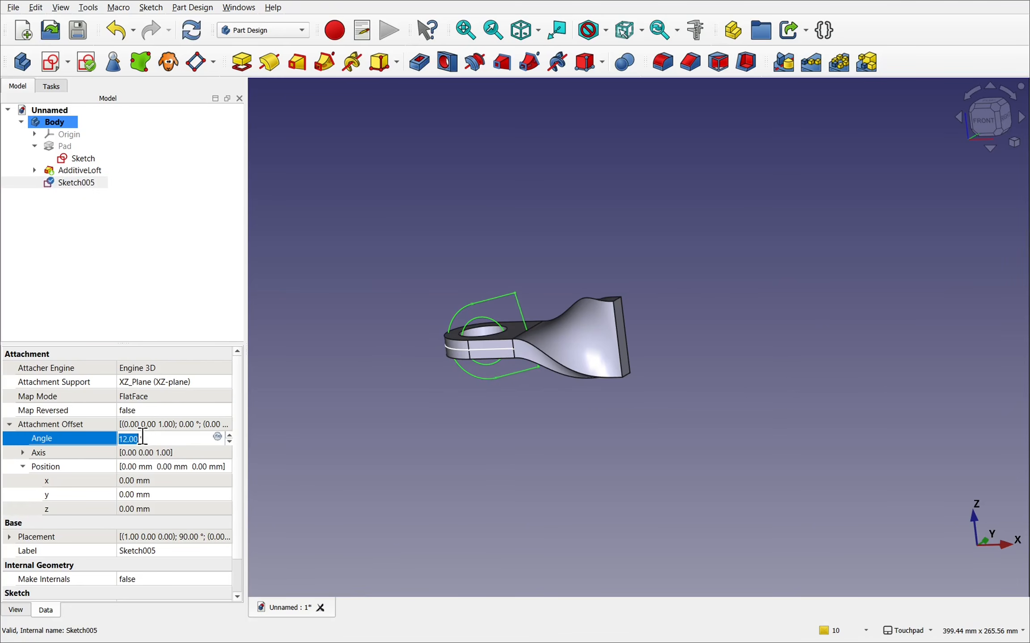
scroll(142, 438, "up", 20)
scroll(142, 438, "up", 15)
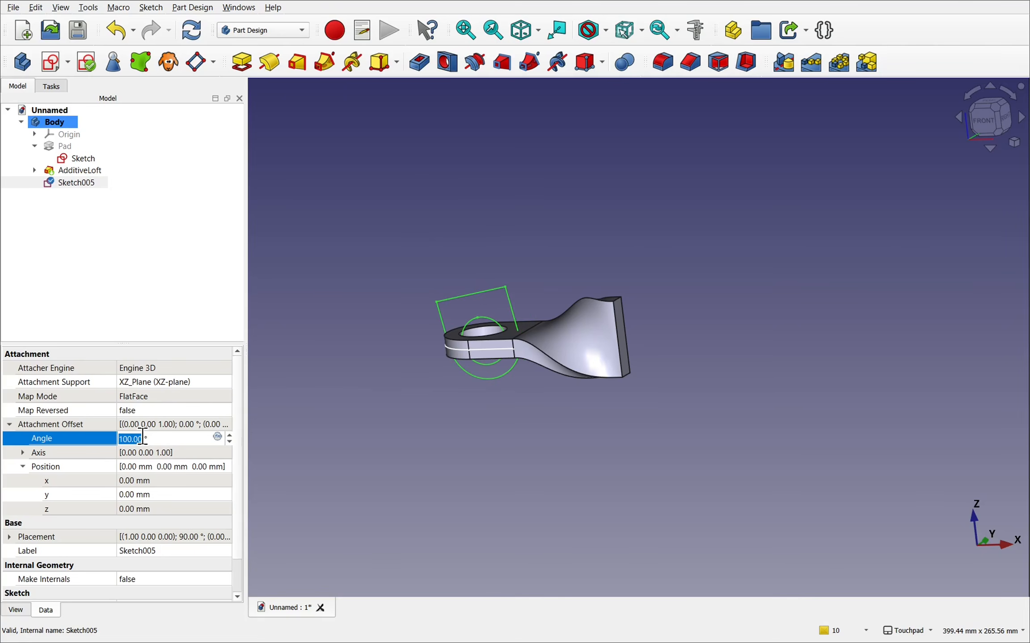
type("180")
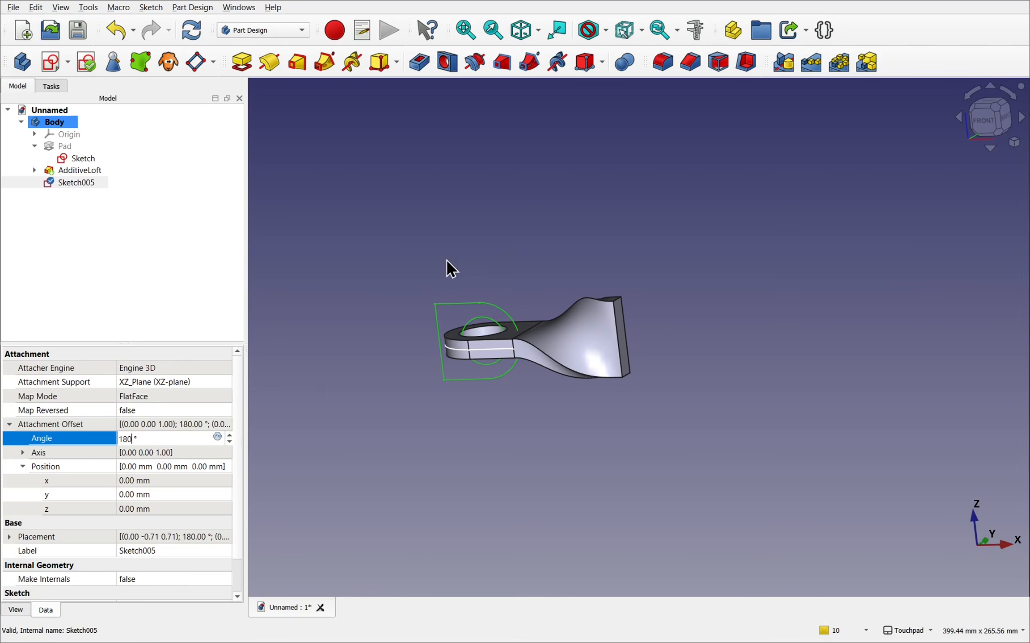
- Try shifting the copied sketch along its z attachment offset, and return the z position to 0 mm
scroll(427, 274, "up", 4)
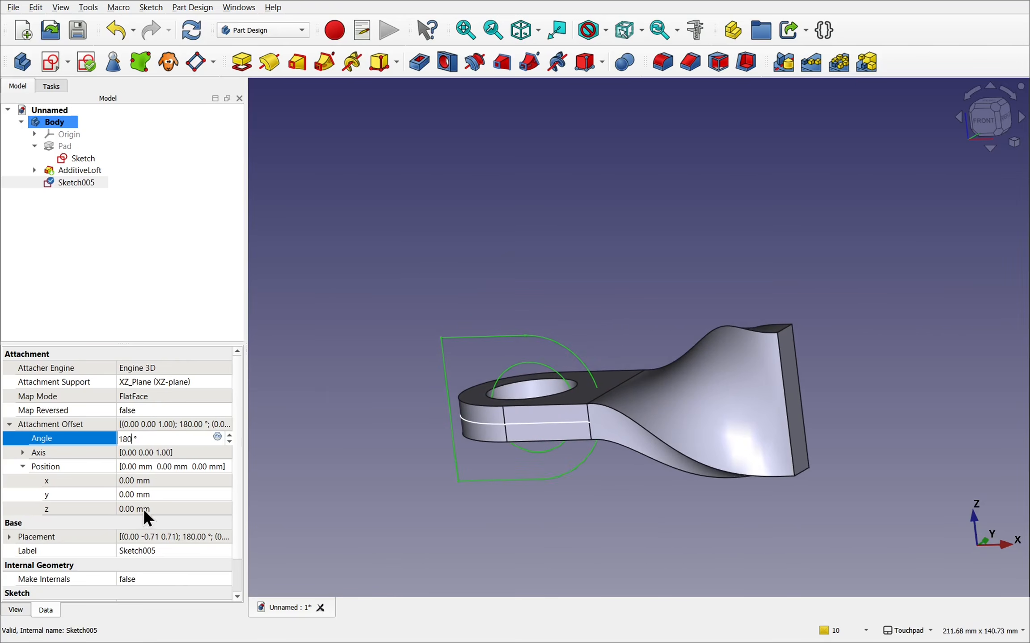
left_click(176, 509)
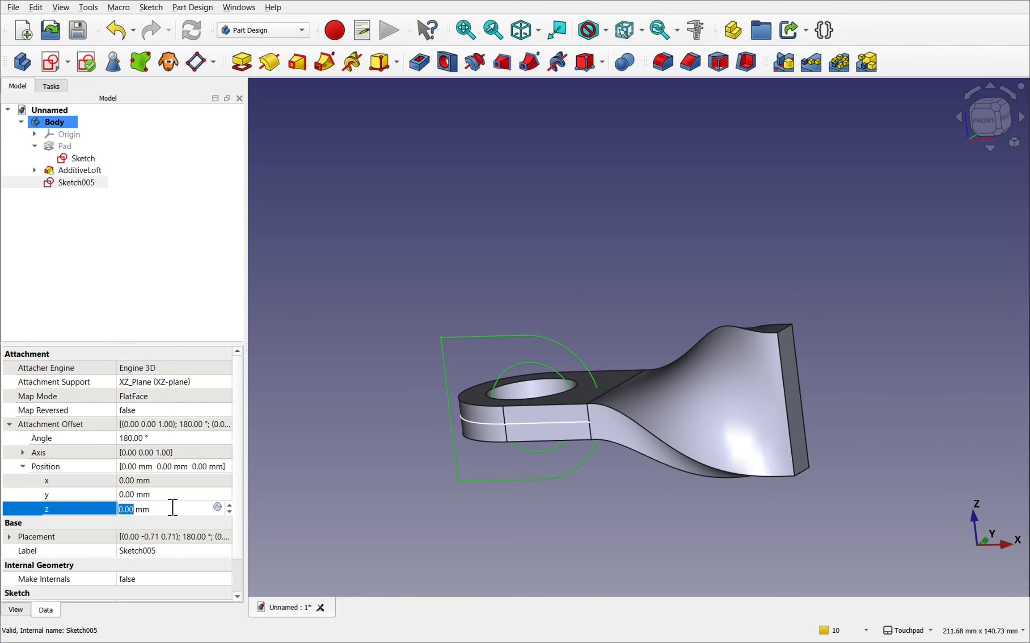
scroll(172, 508, "up", 5)
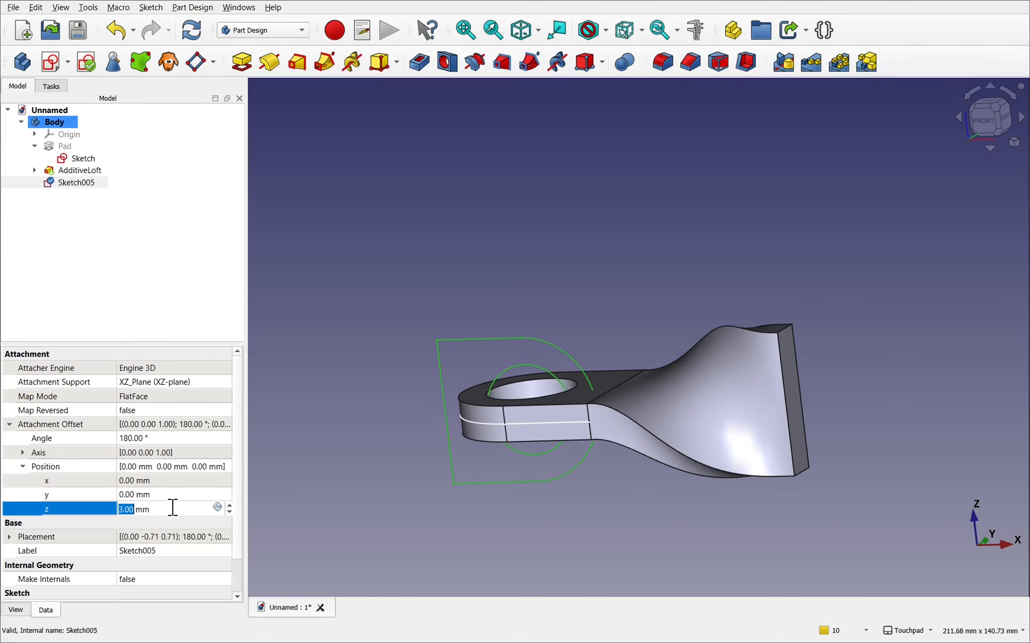
scroll(172, 507, "down", 3)
type("0")
key("Return")
- Set the copied sketch's attachment offset x position to 102 mm so its straight edge lines up with the loft's end face
left_click(172, 480)
scroll(172, 478, "up", 20)
scroll(172, 478, "up", 20)
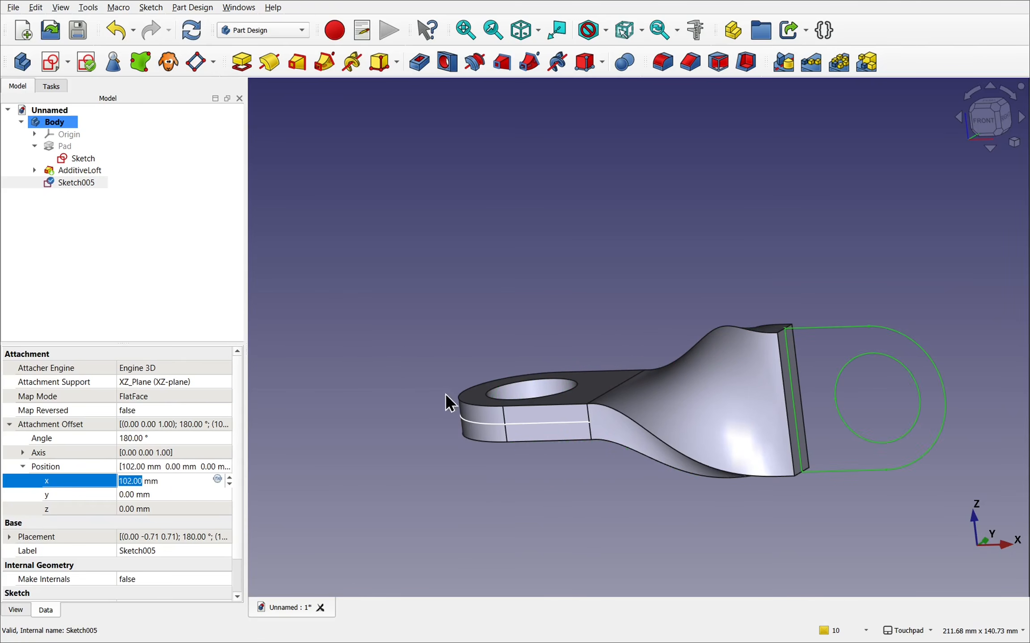
middle_click_drag(714, 400, 568, 403, "shift")
middle_click_drag(629, 341, 613, 386, "alt")
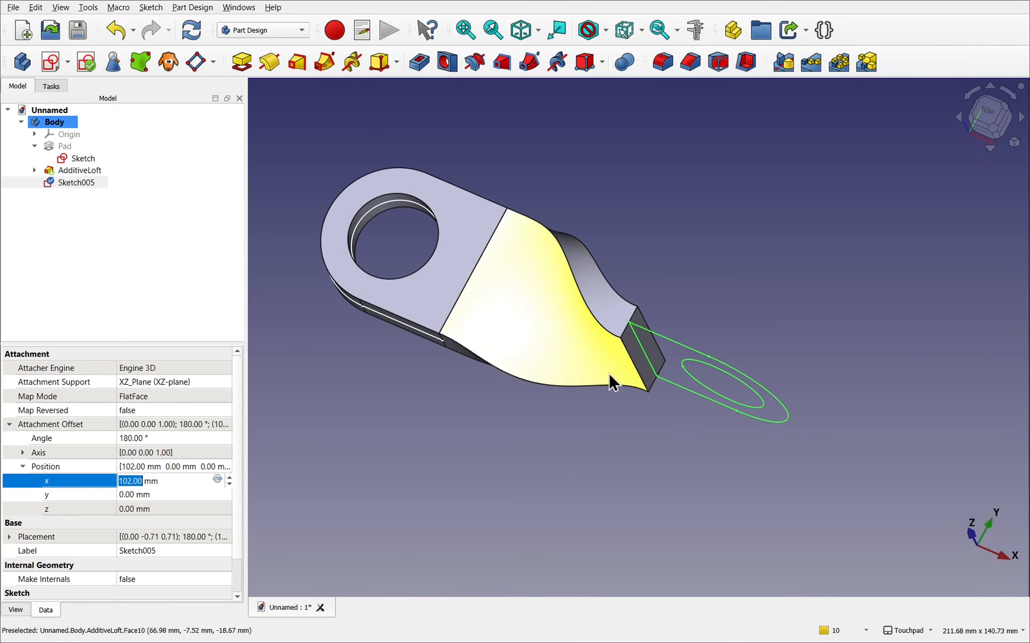
scroll(625, 326, "up", 8)
middle_click_drag(675, 347, 785, 278, "alt")
middle_click_drag(585, 384, 599, 352, "alt")
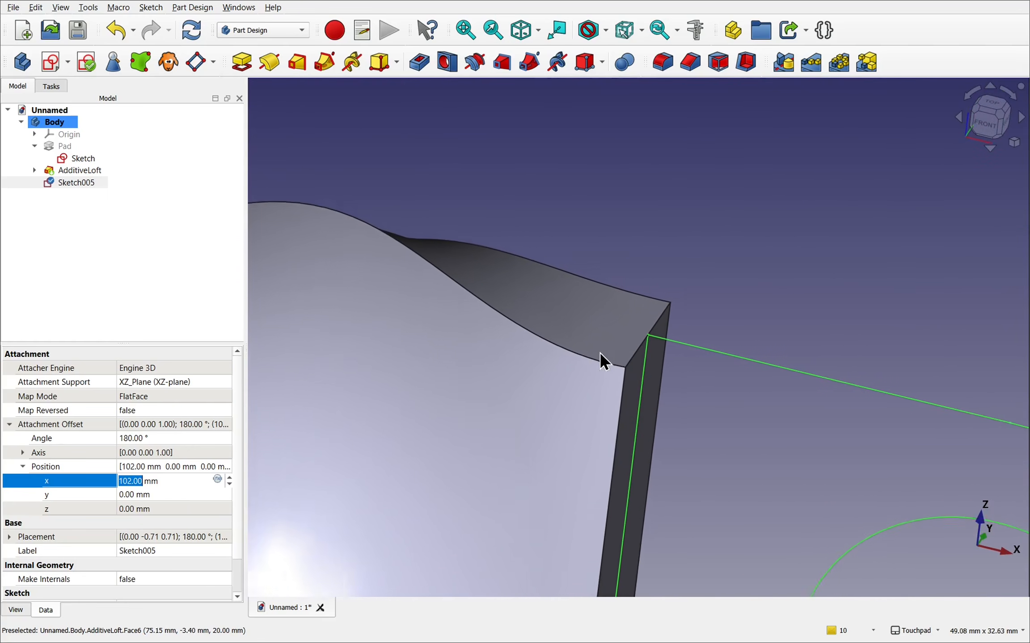
scroll(600, 352, "down", 5)
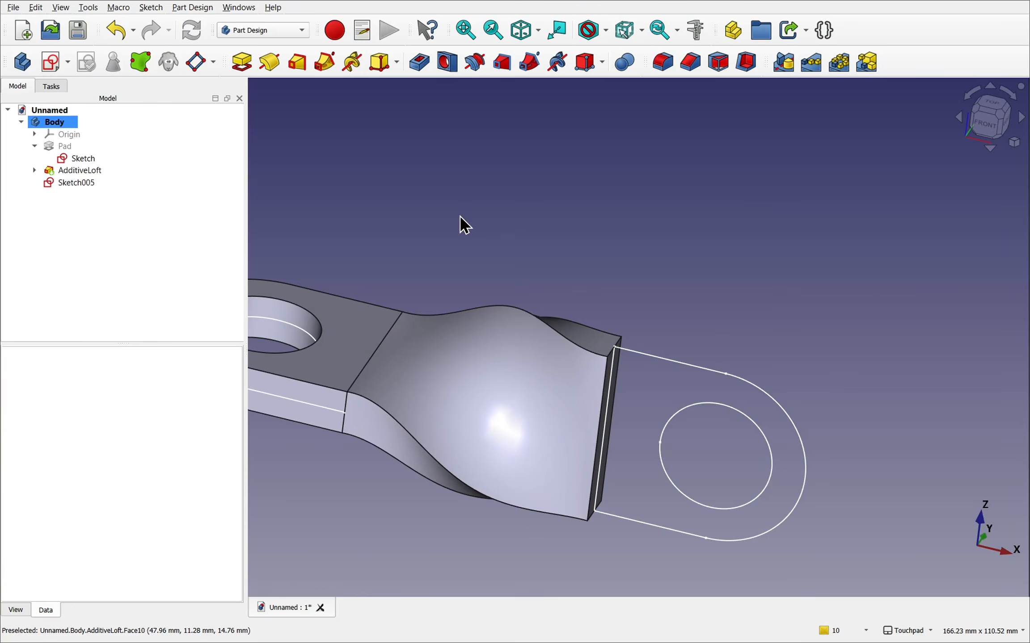
- Pad the repositioned sketch 10 mm, symmetric to its plane
left_click(80, 181)
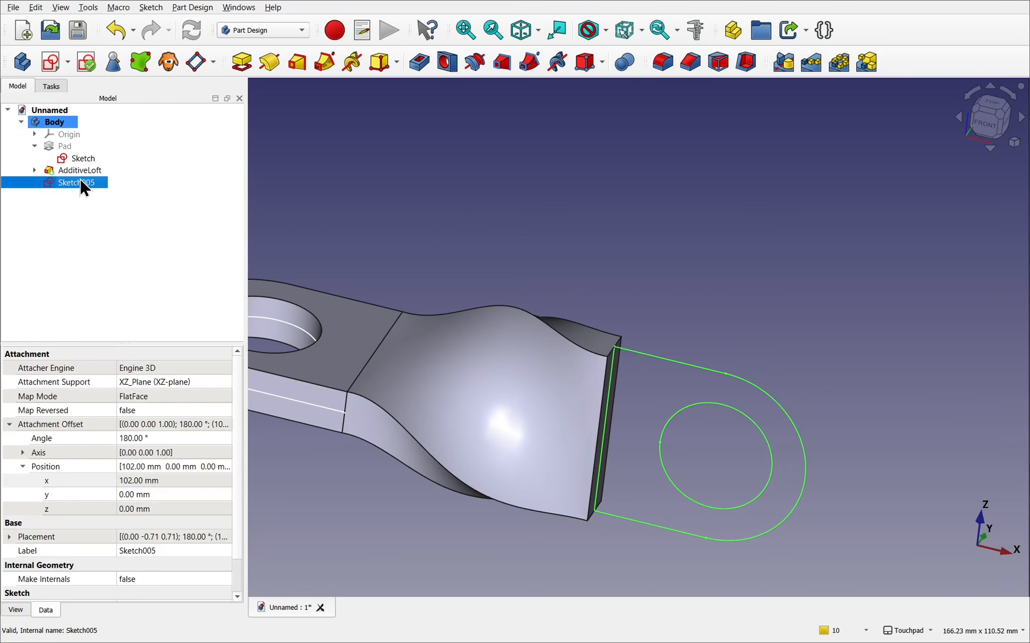
left_click(238, 62)
left_click_drag(607, 356, 604, 415, "alt")
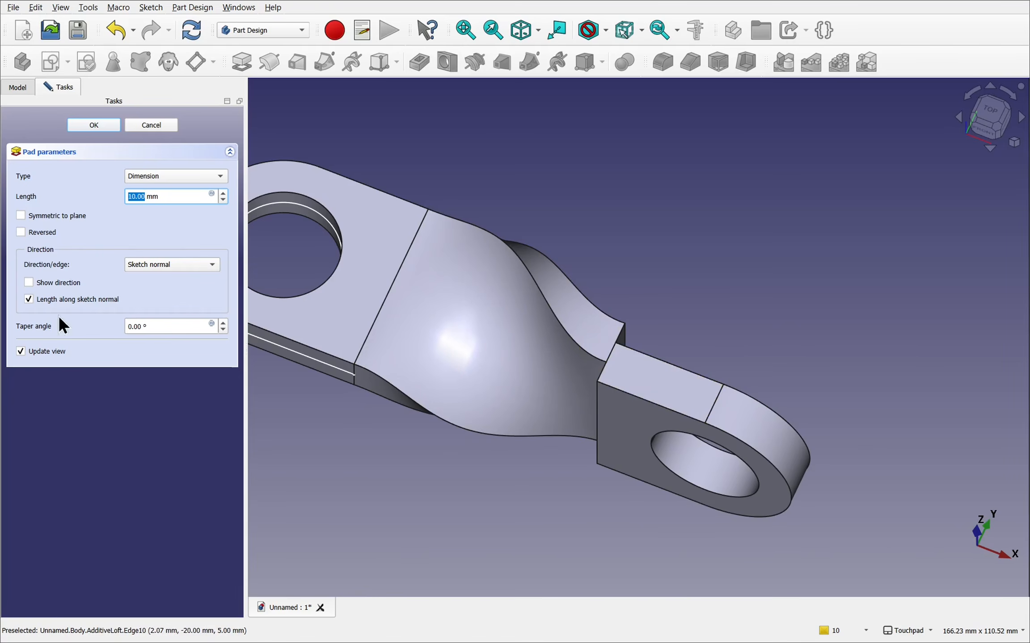
left_click(21, 216)
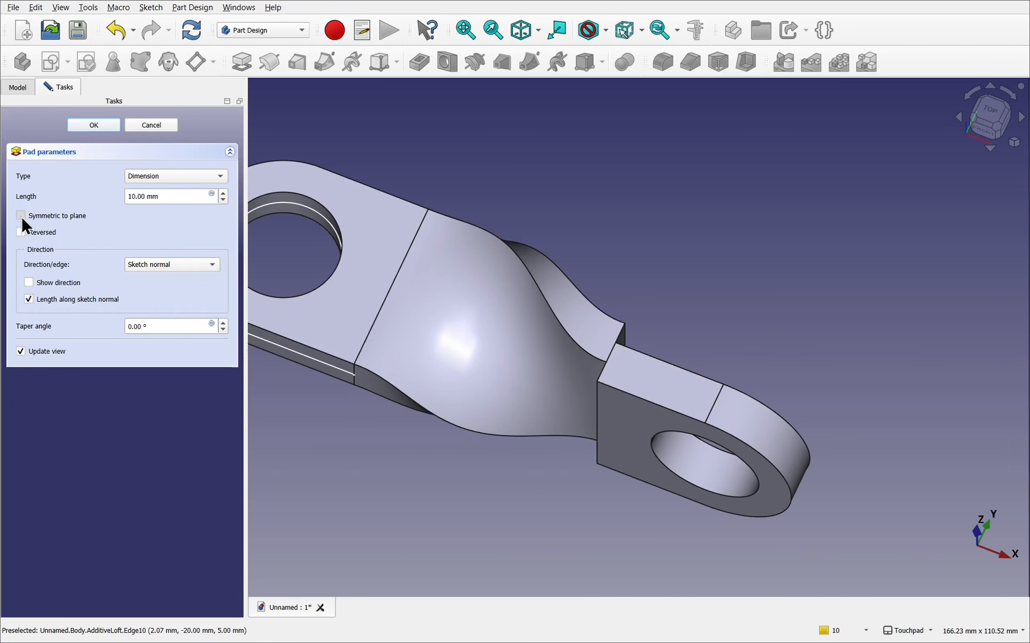
left_click(89, 126)
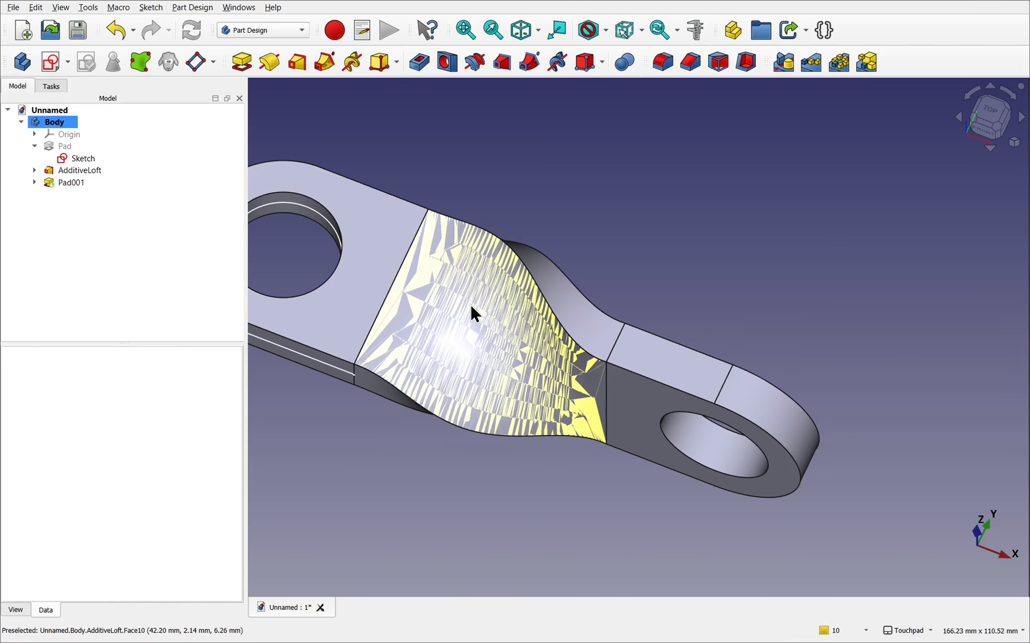
- Hide the additive loft and the base sketch, keeping the new end pad displayed
left_click(81, 171)
key("space")
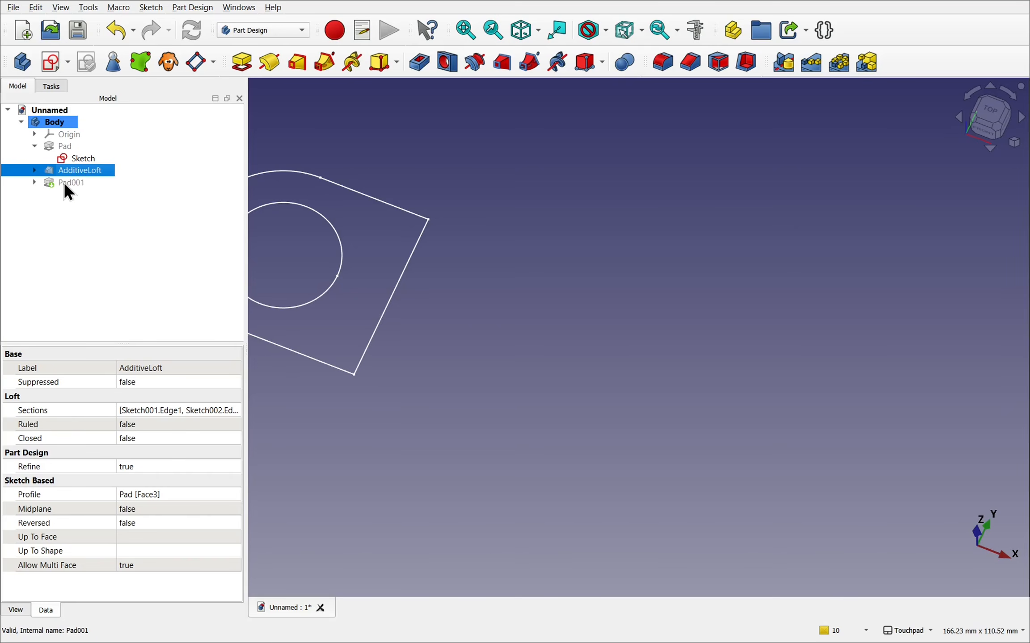
left_click(67, 182)
key("space")
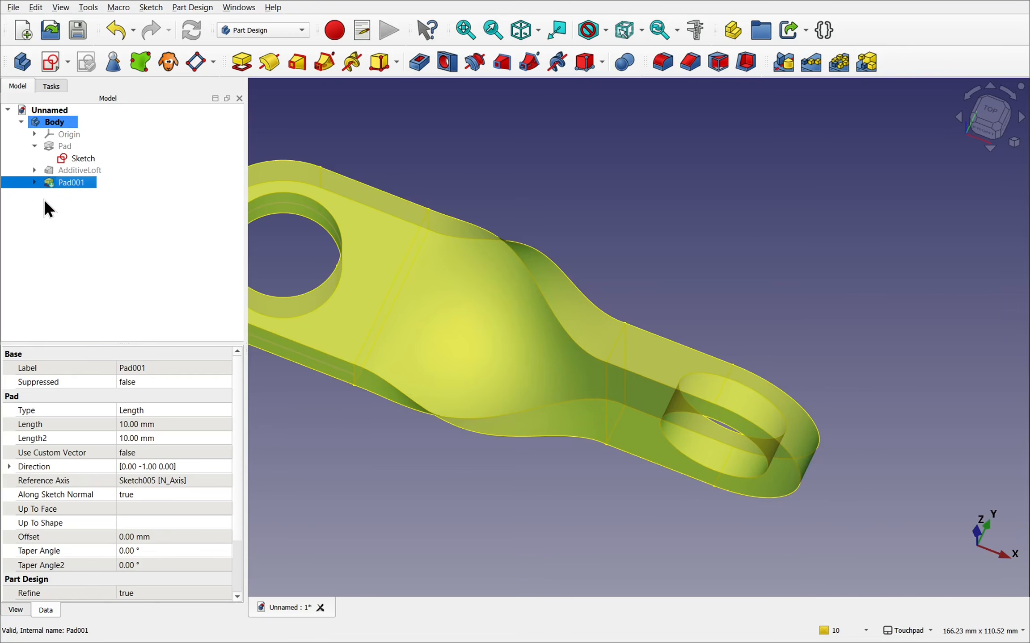
left_click(67, 210)
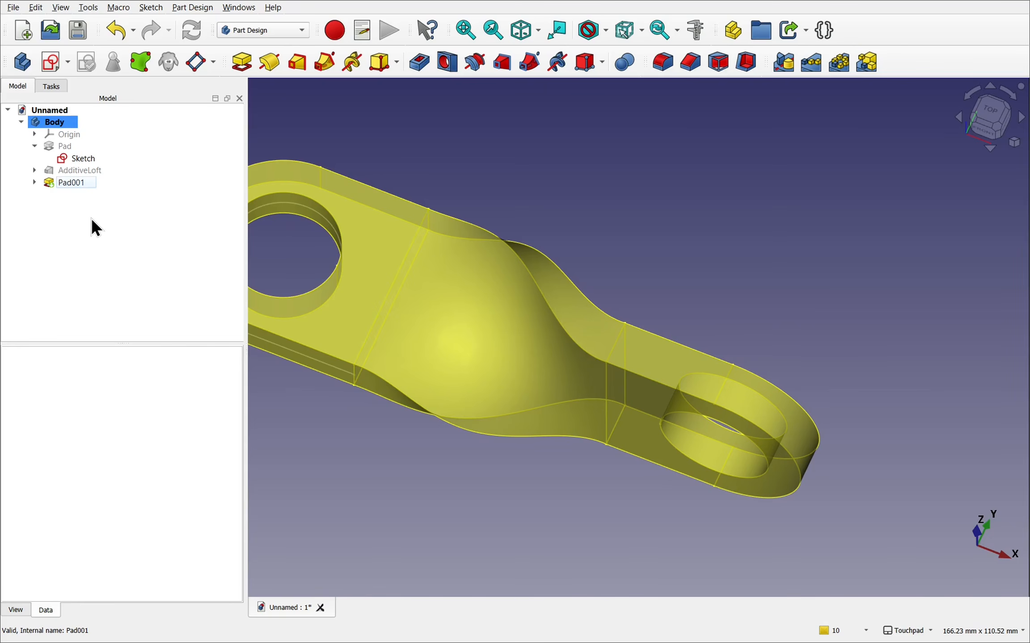
left_click(75, 159)
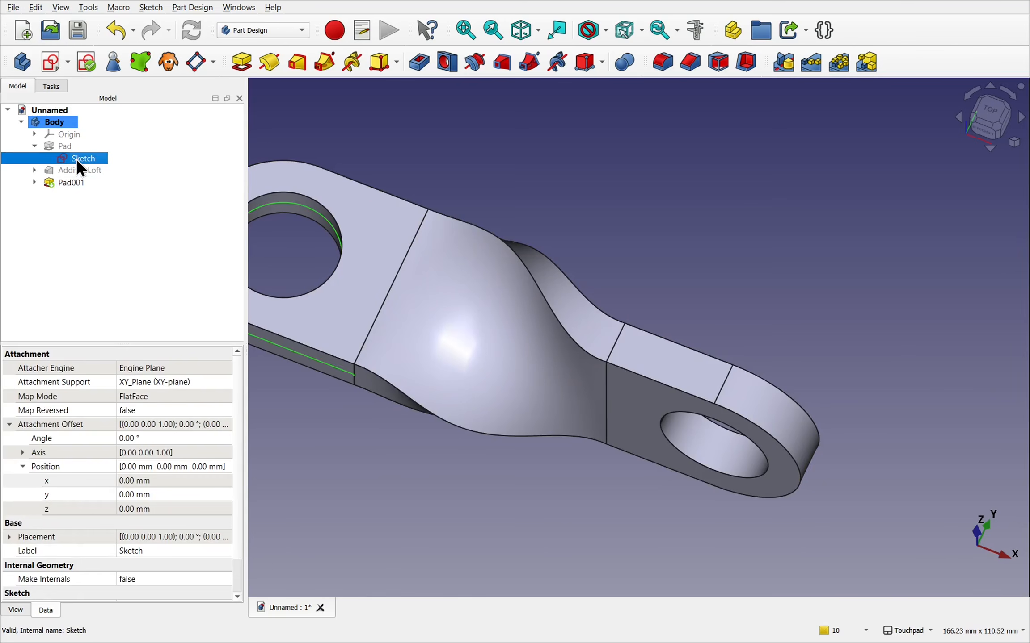
key("space")
- Set the z attachment offset of the loft's first section sketch, Sketch001, to 5 mm
middle_click_drag(482, 314, 602, 232)
middle_click_drag(602, 345, 690, 271)
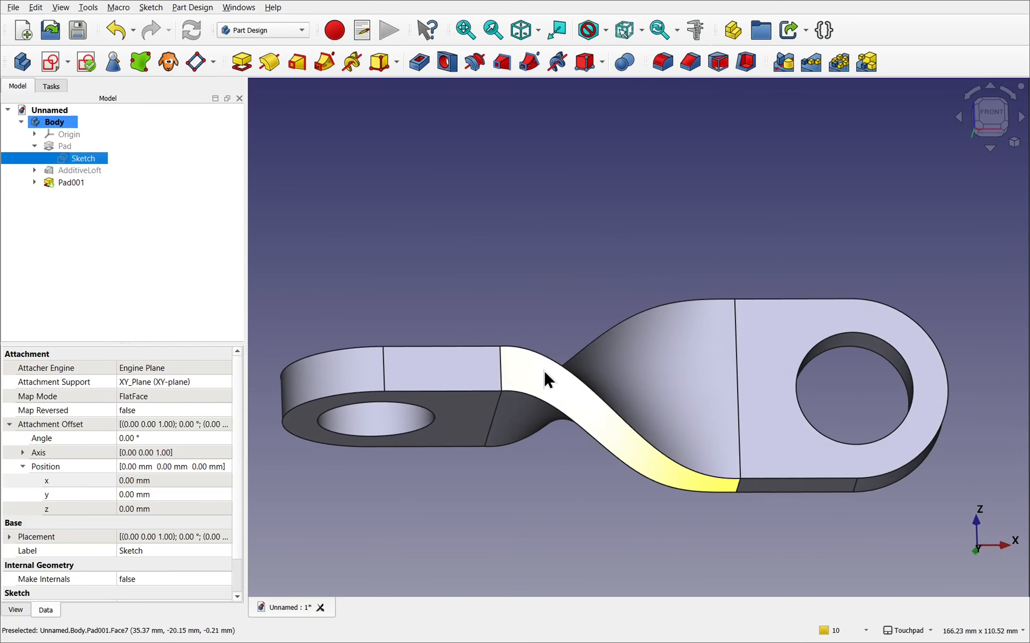
scroll(501, 374, "up", 5)
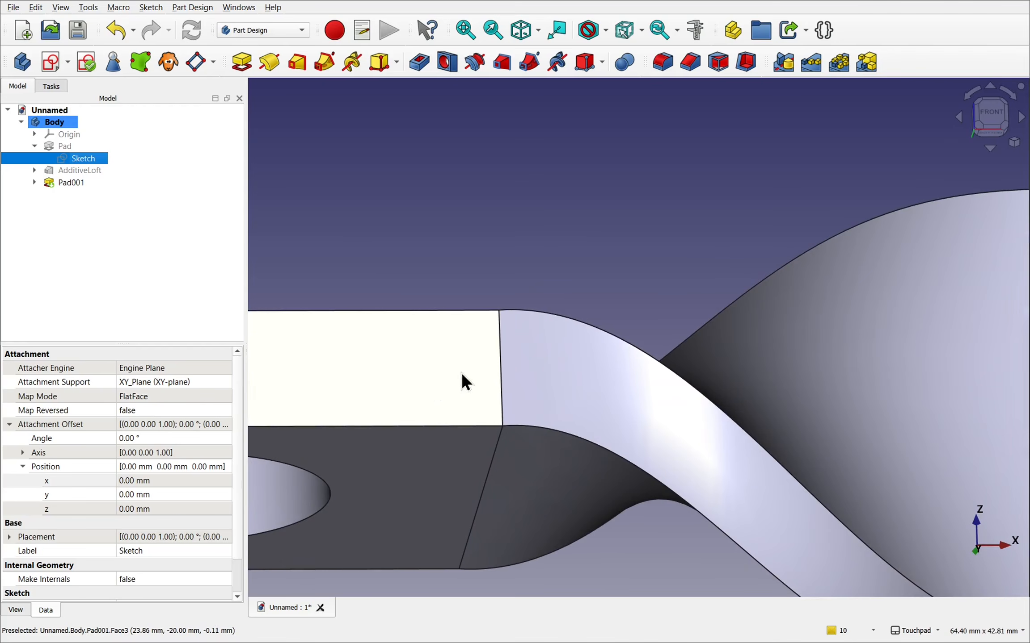
middle_click_drag(553, 388, 554, 423)
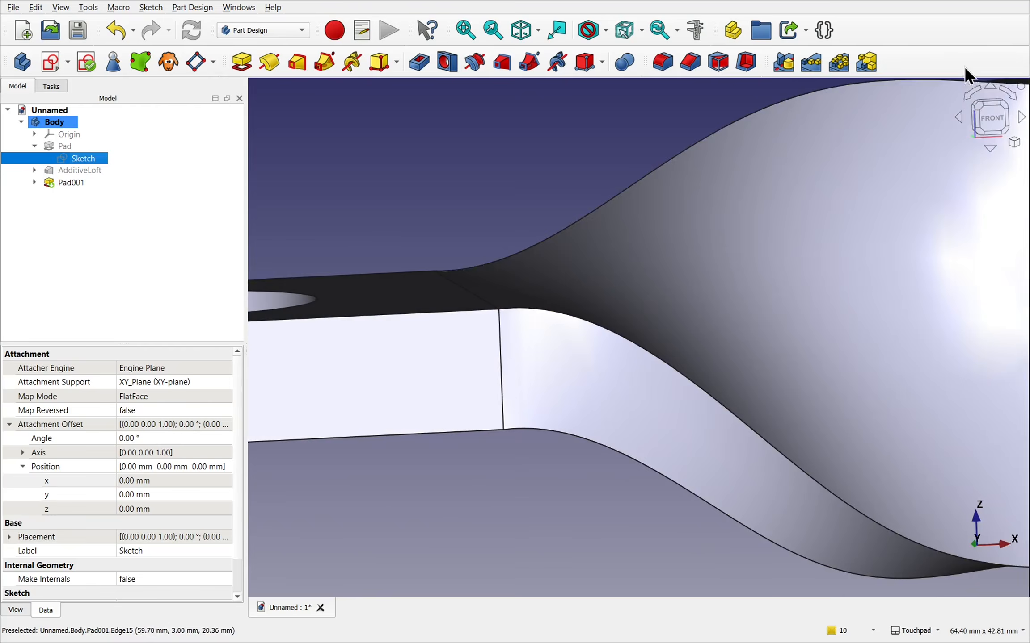
left_click(993, 120)
middle_click_drag(683, 187, 616, 182)
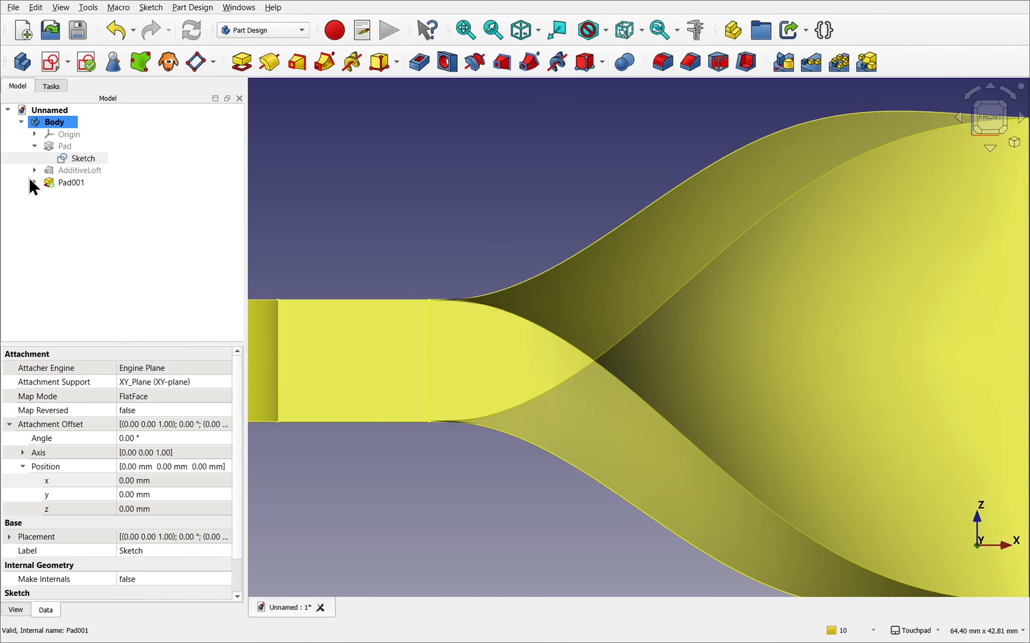
left_click(34, 170)
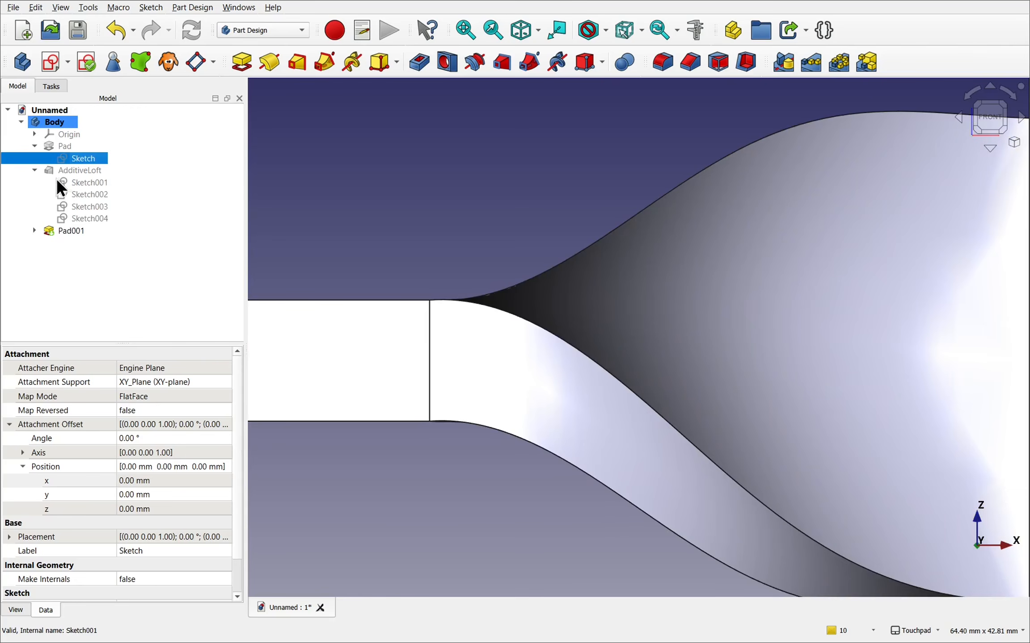
left_click(70, 179)
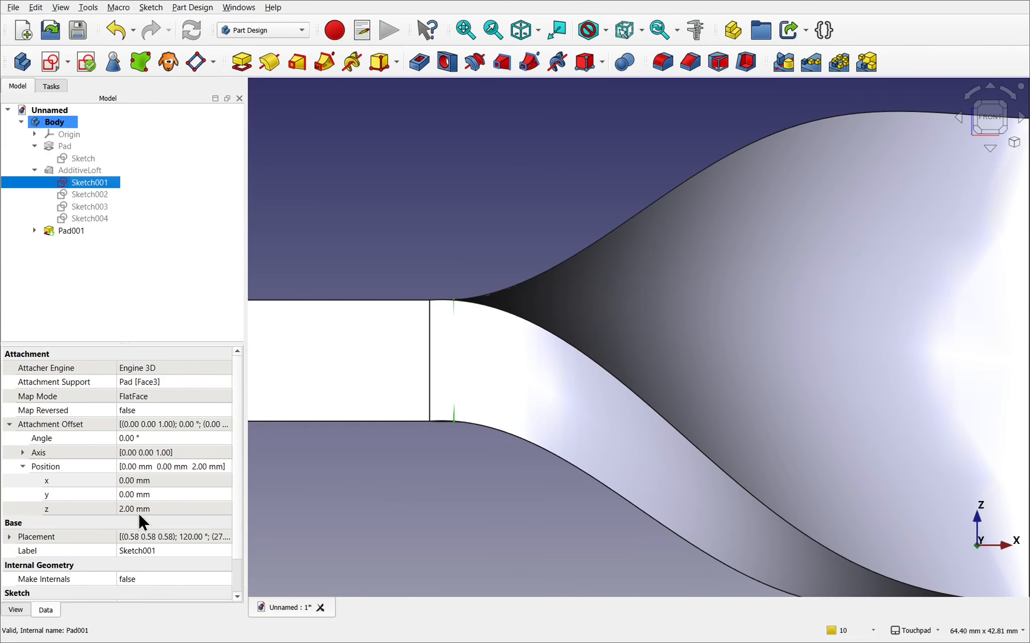
left_click(164, 509)
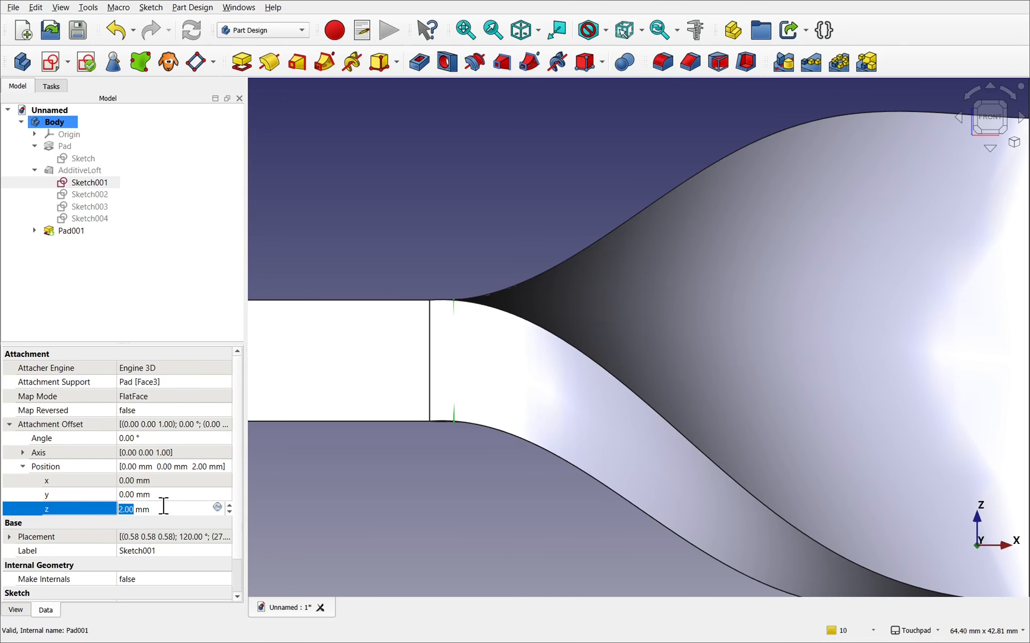
type("5")
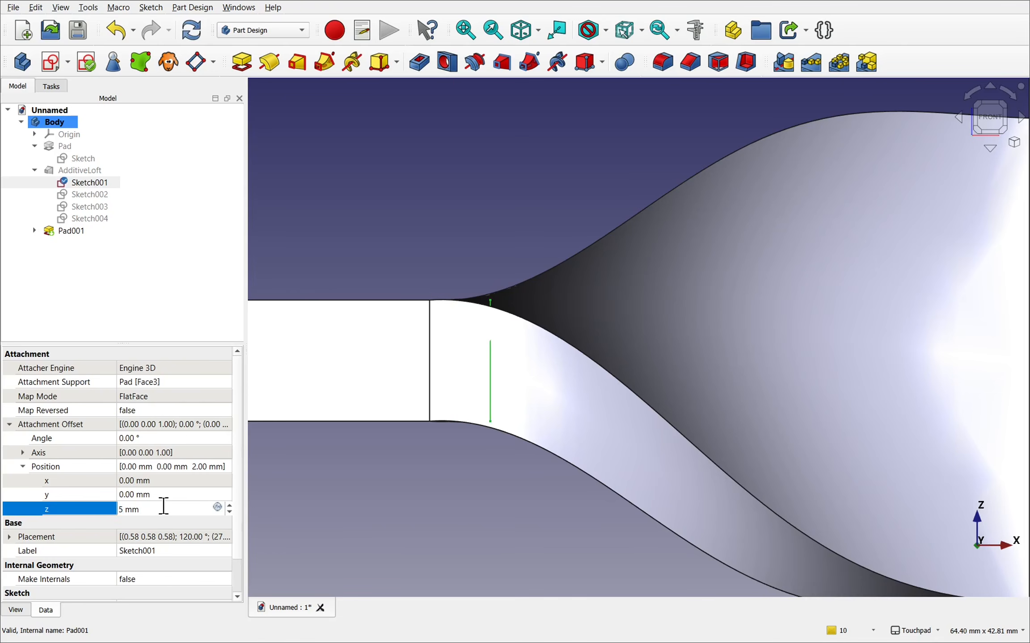
left_click(172, 495)
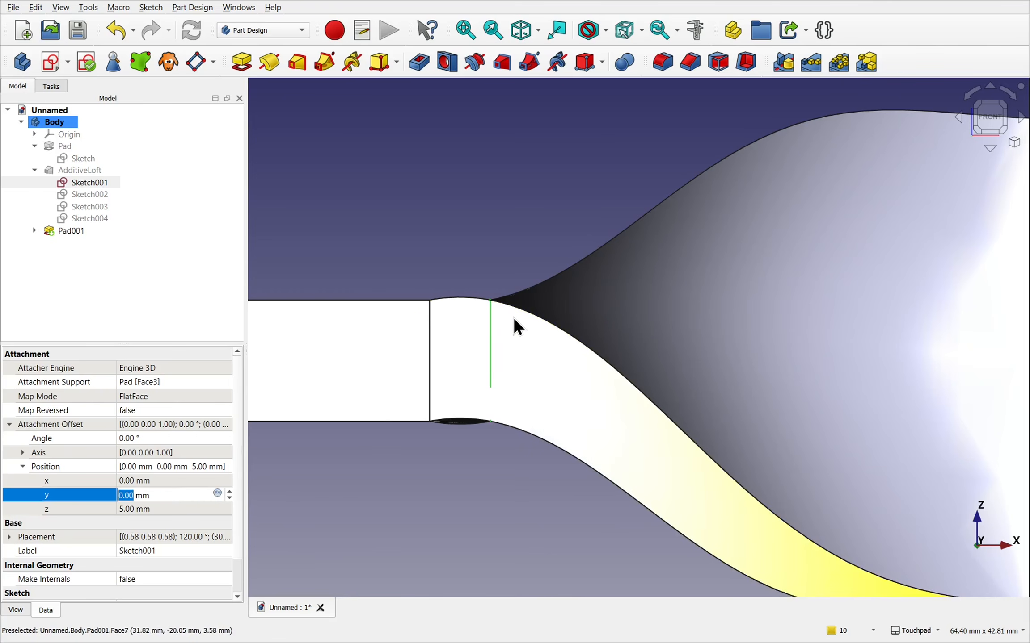
- Set the z attachment offset of the loft's first section sketch, Sketch001, to 1 mm
left_click(167, 510)
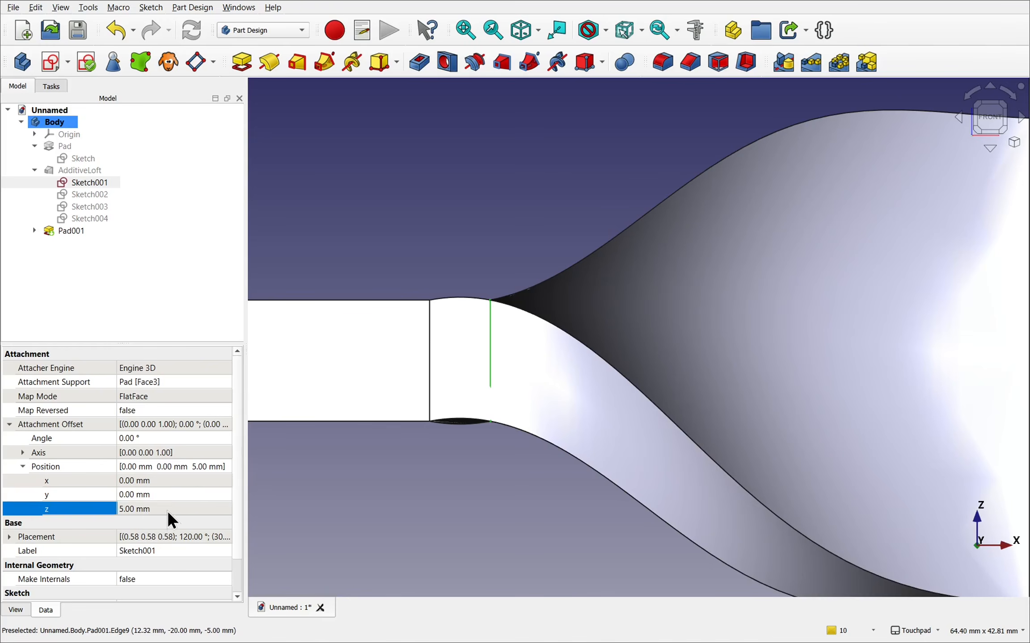
type("1")
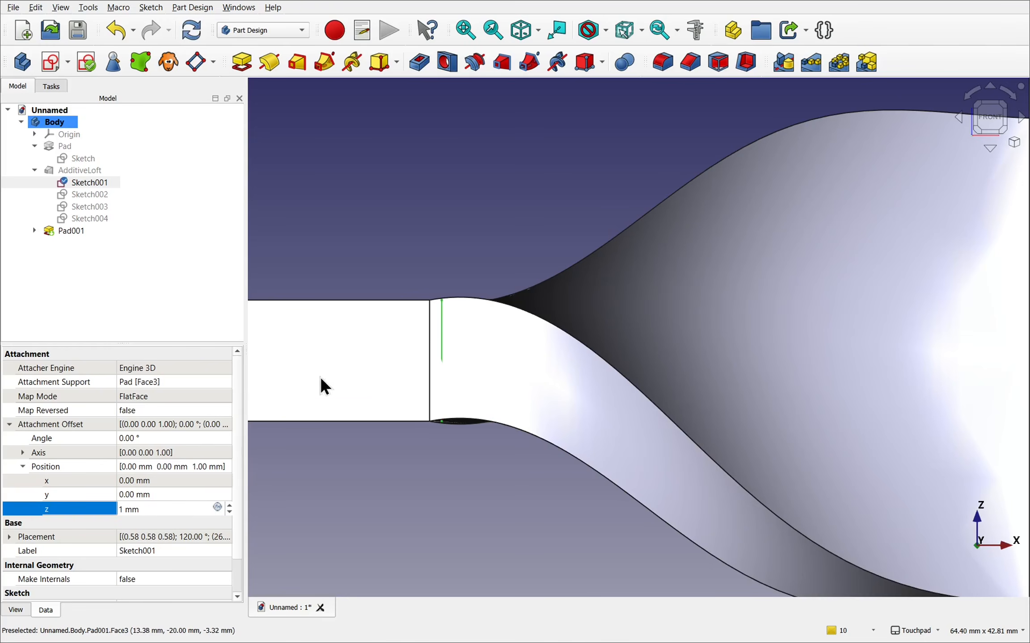
left_click(395, 324)
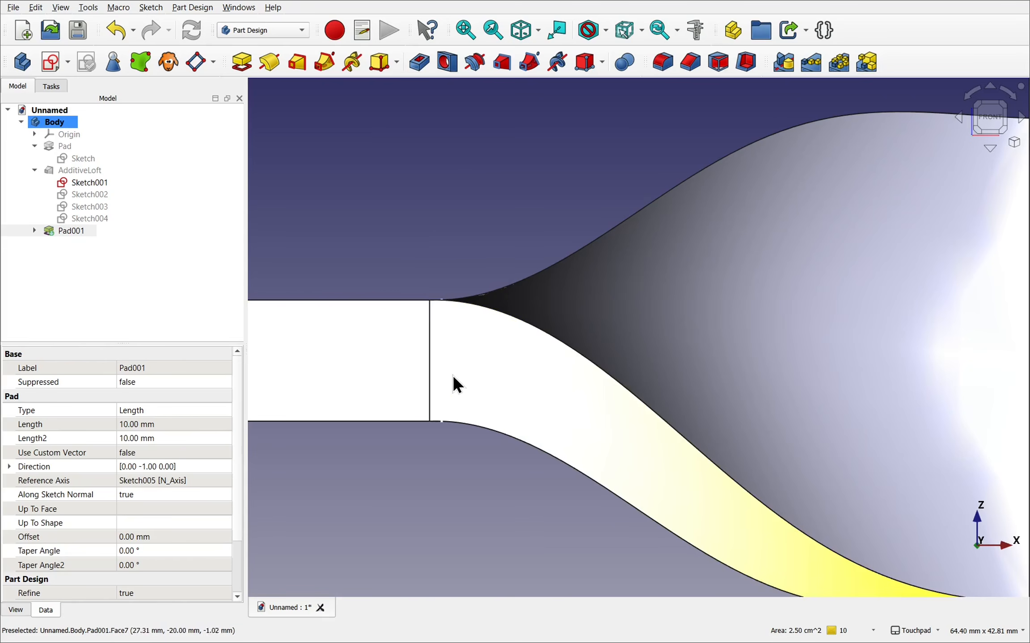
- Show the loft's last two section sketches, Sketch004 and Sketch003, at the far end of the twist
scroll(444, 375, "down", 5)
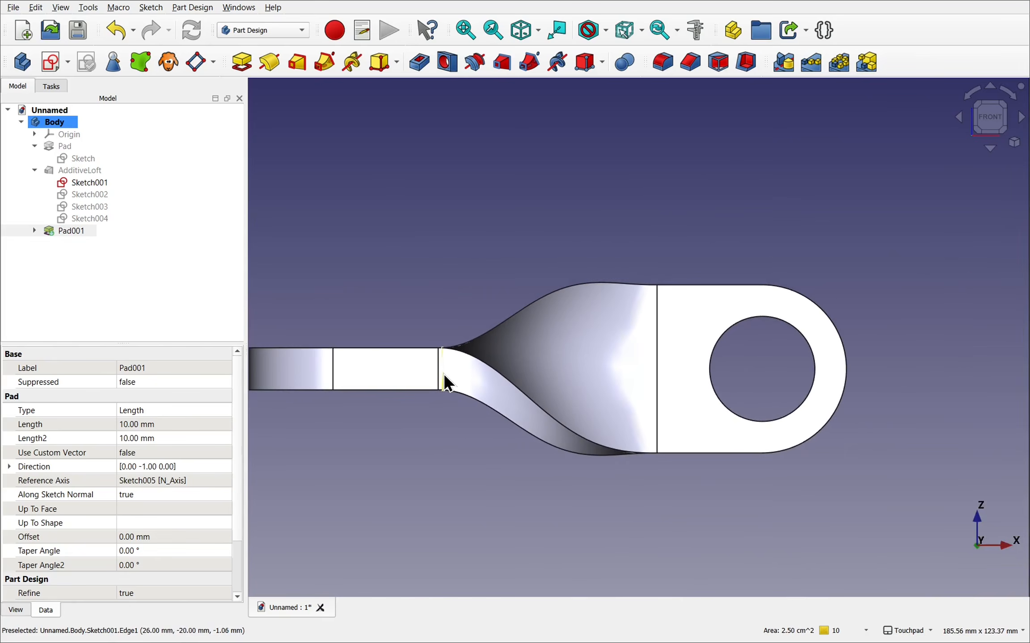
left_click_drag(602, 449, 604, 263, "alt")
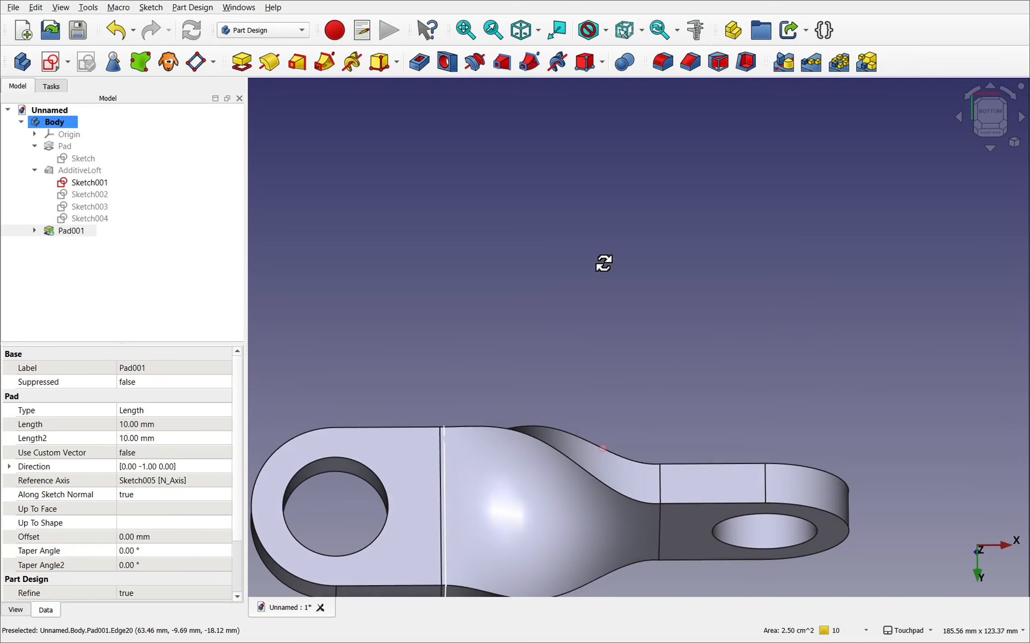
left_click(90, 218)
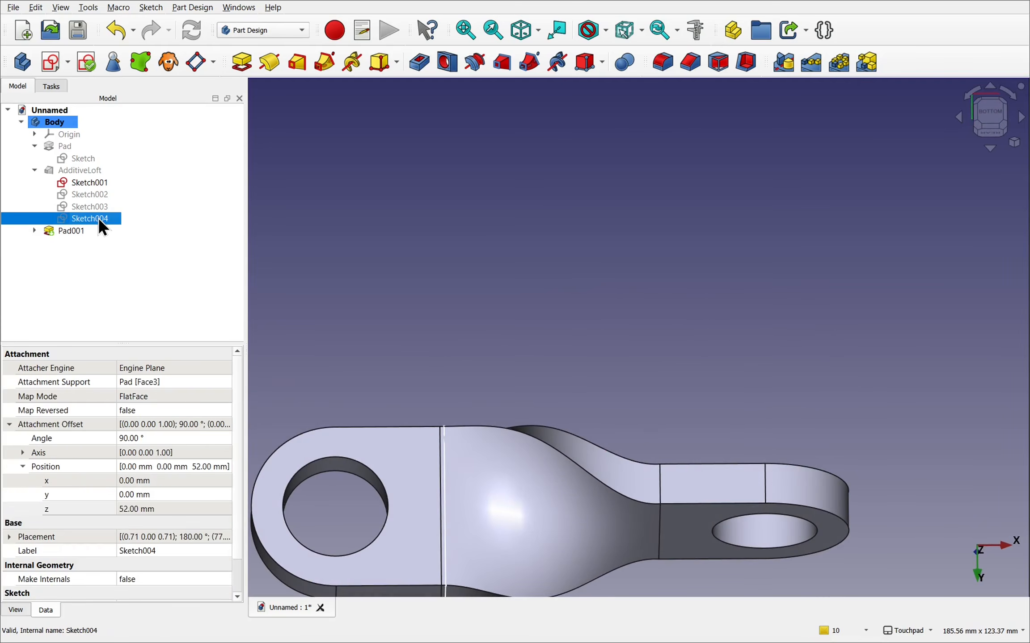
key("space")
scroll(660, 492, "up", 4)
left_click_drag(640, 499, 636, 547, "alt")
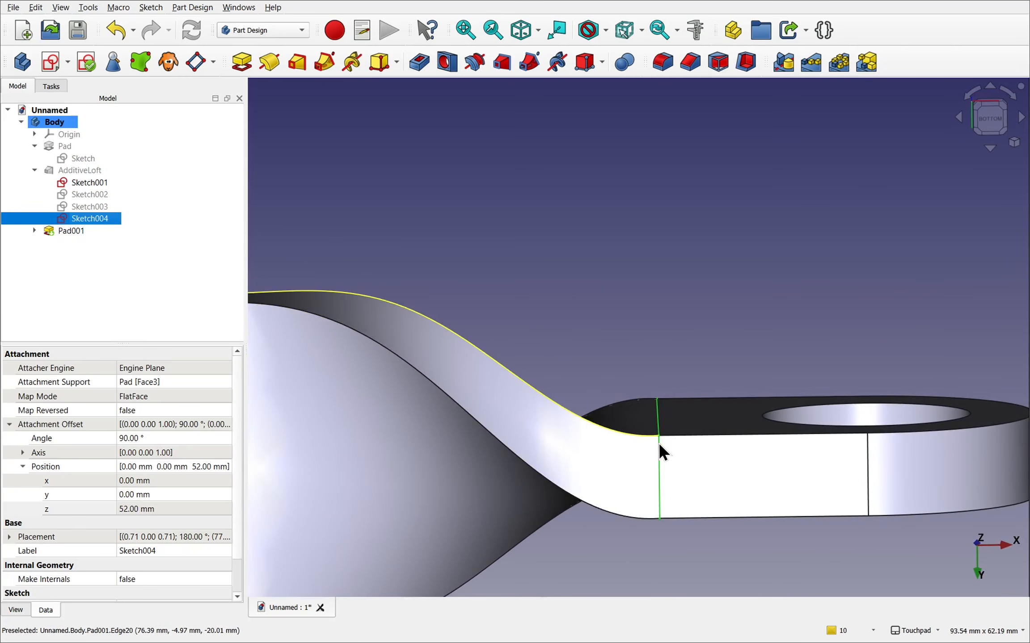
scroll(660, 449, "up", 5)
left_click_drag(660, 449, 673, 424, "alt")
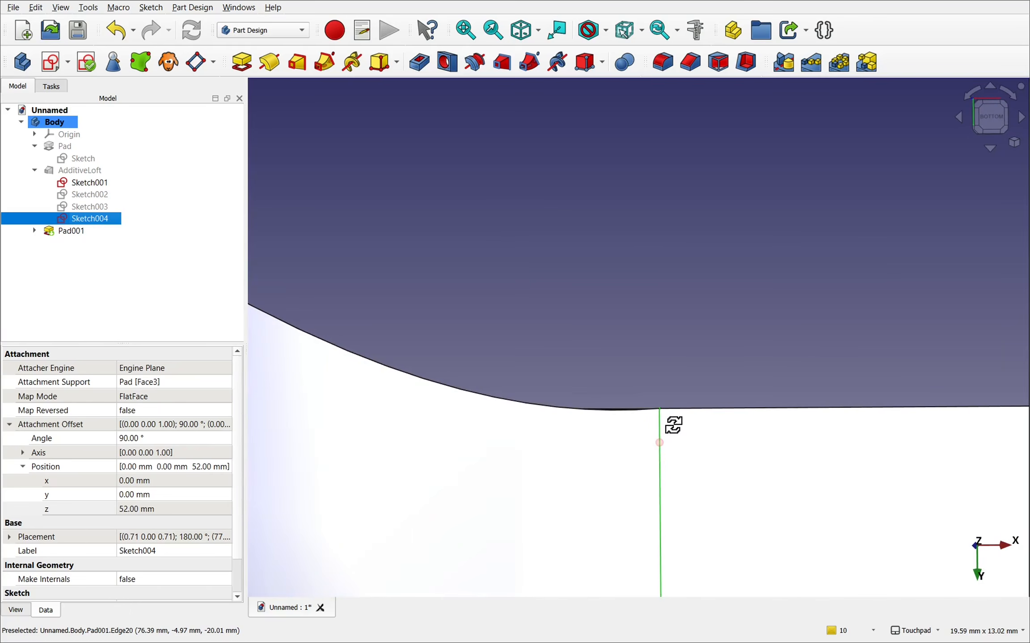
left_click(82, 206)
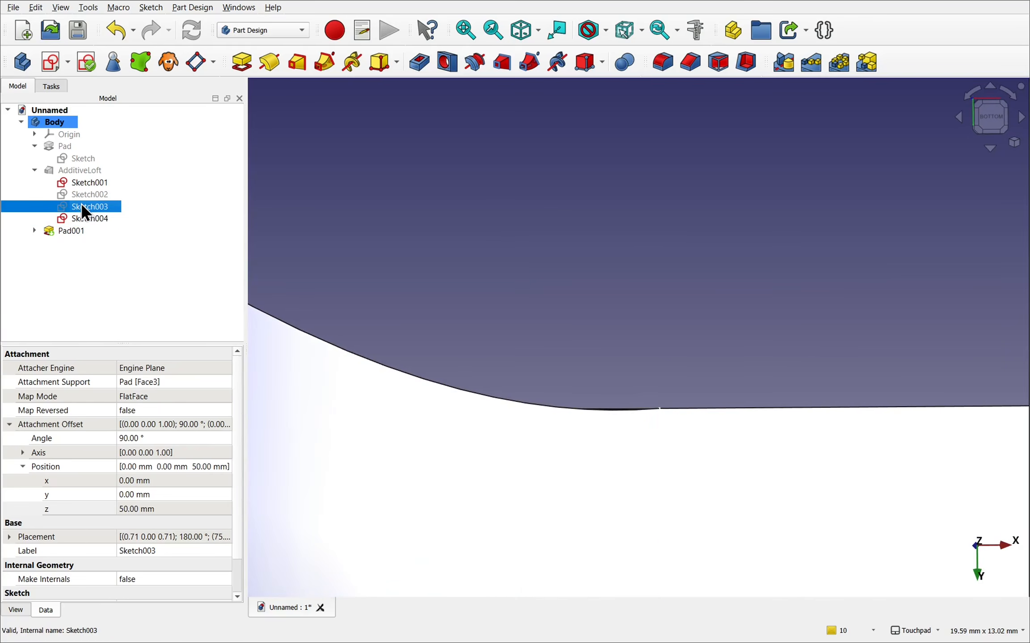
mouse_move(619, 398)
left_mouse_down("alt")
mouse_move(585, 424)
mouse_move(591, 395)
left_mouse_up("alt")
- Set the z attachment offset of section sketch Sketch003 to 51 mm, closer to the loft's end face
left_click(659, 292)
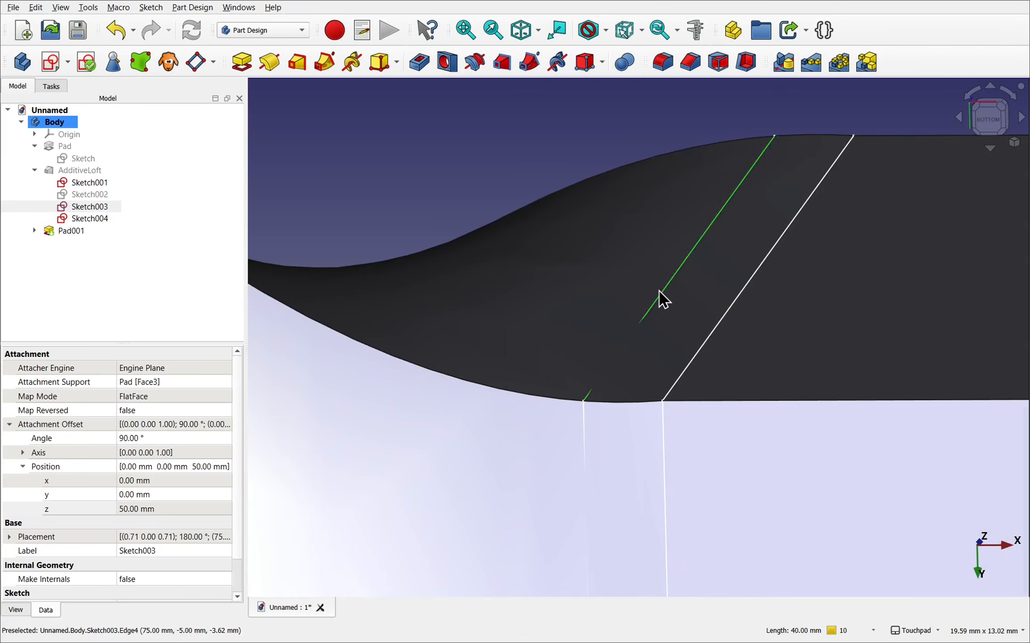
left_click_drag(623, 384, 666, 361, "alt")
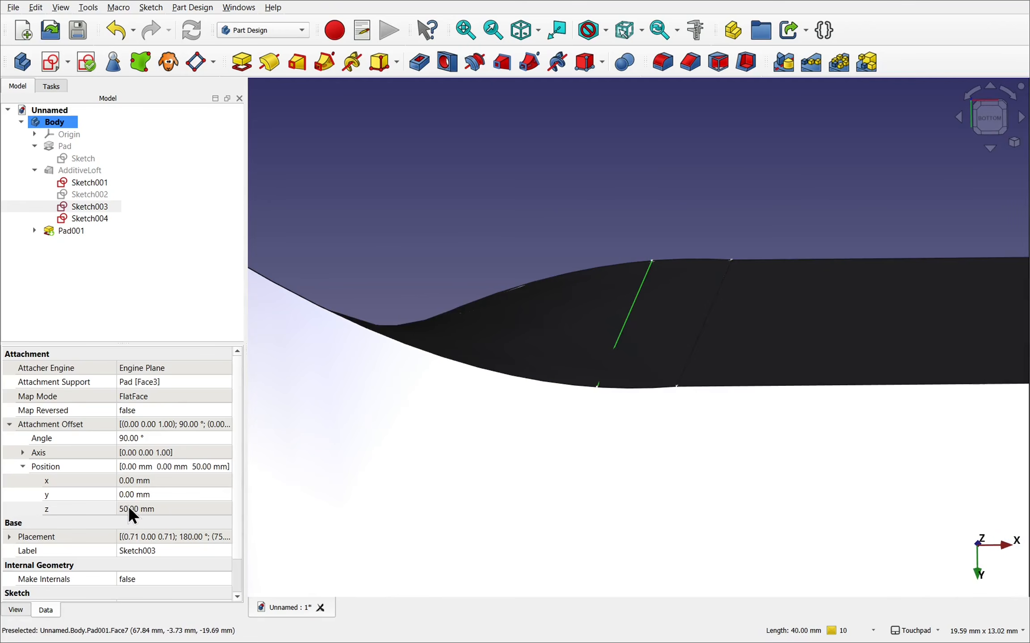
left_click(173, 510)
type("52")
key("BackSpace")
type("1")
key("Return")
scroll(498, 401, "down", 1)
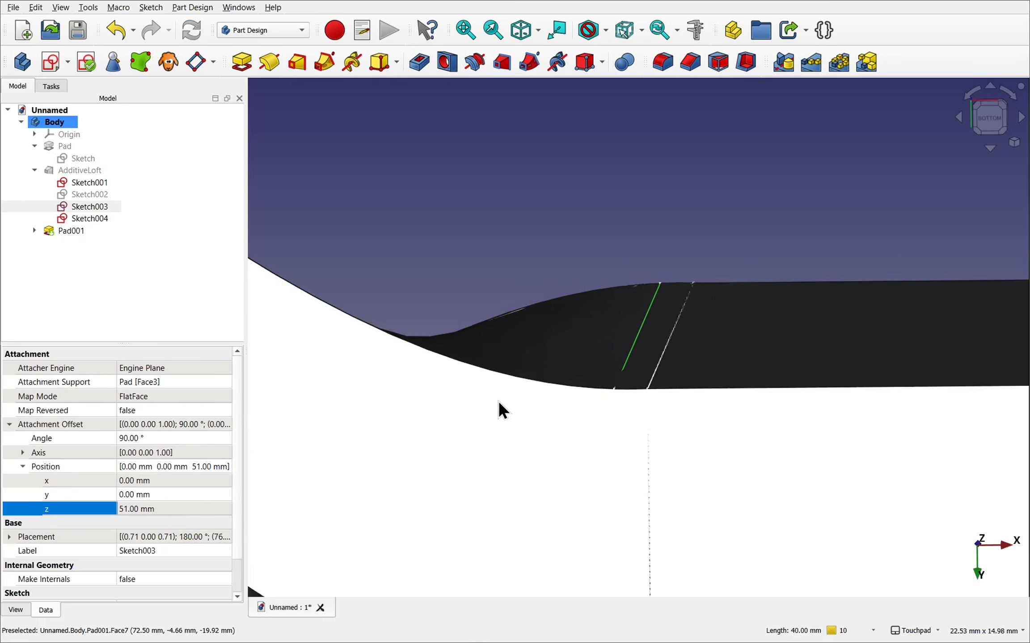
scroll(498, 400, "down", 3)
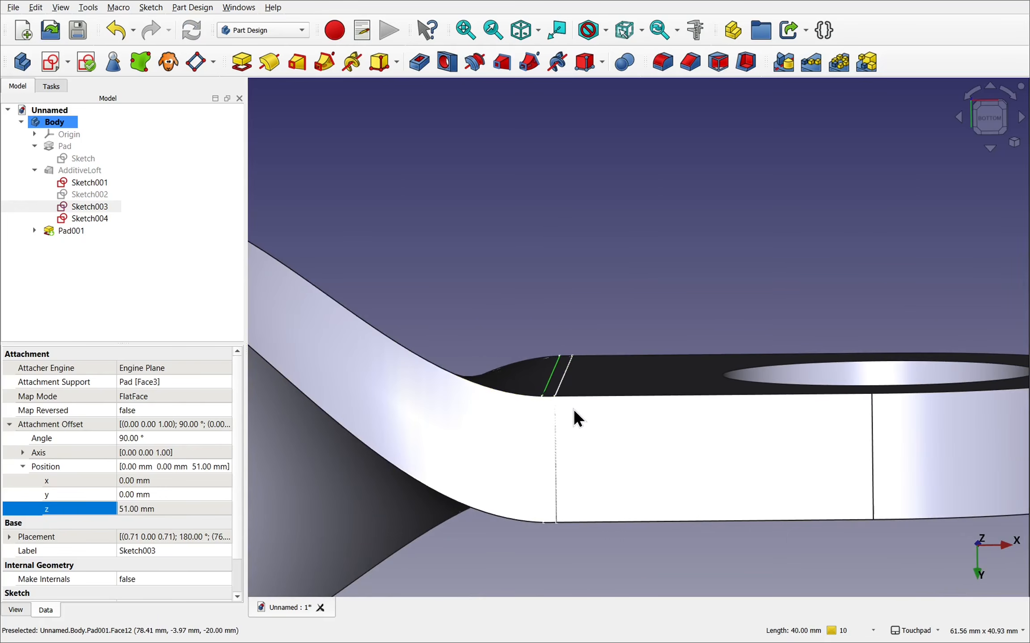
scroll(573, 409, "down", 5)
middle_click_drag(573, 409, 760, 339, "shift")
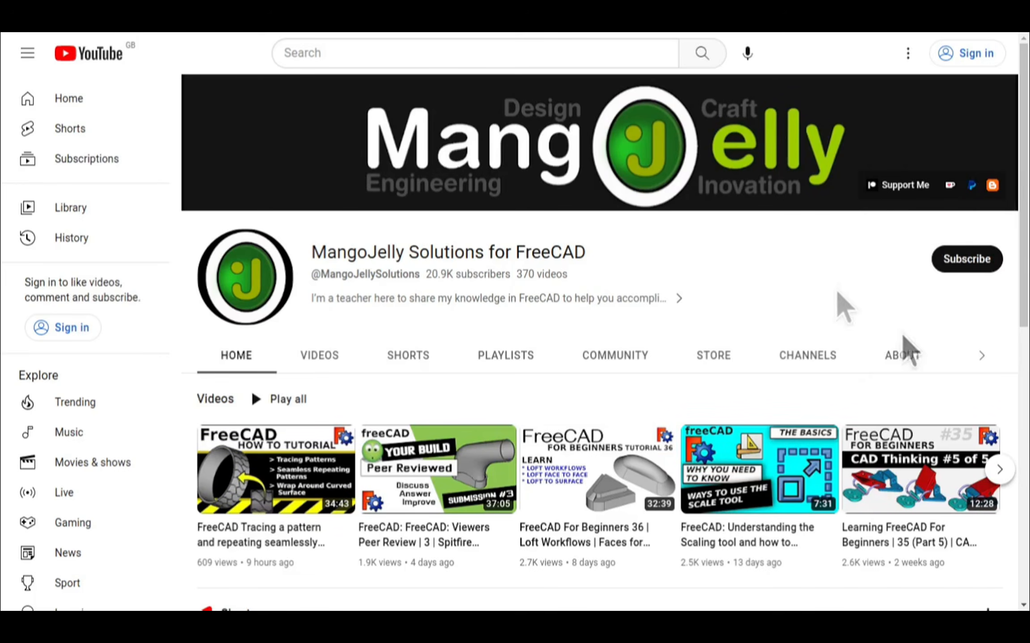
- On the MangoJelly Solutions YouTube channel, view the About page and examine the donation links in its description
left_click(902, 356)
scroll(219, 469, "down", 4)
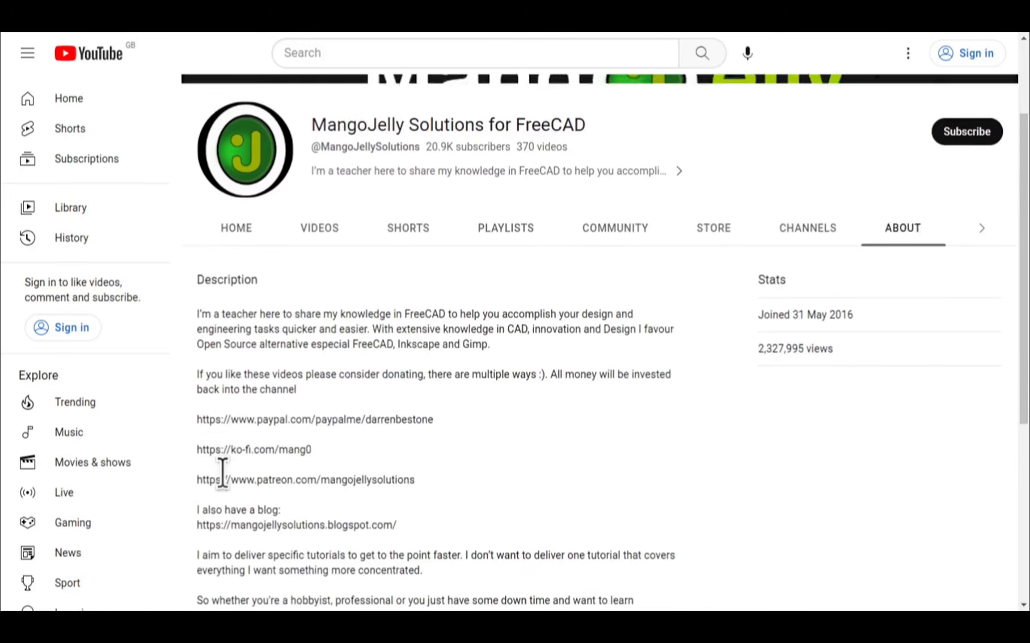
left_click_drag(428, 431, 197, 364)
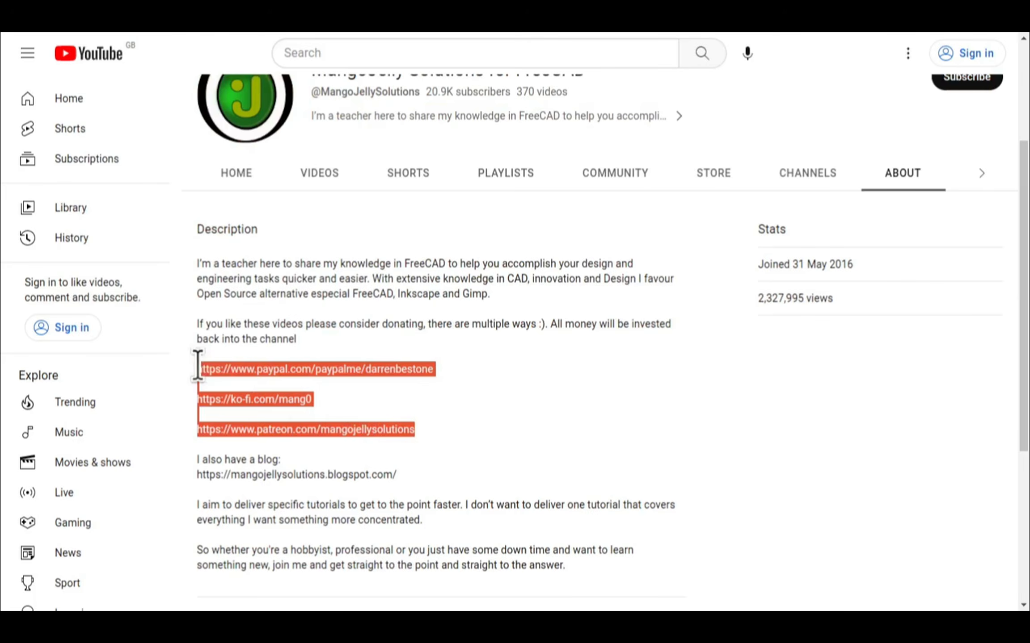
left_click(466, 425)
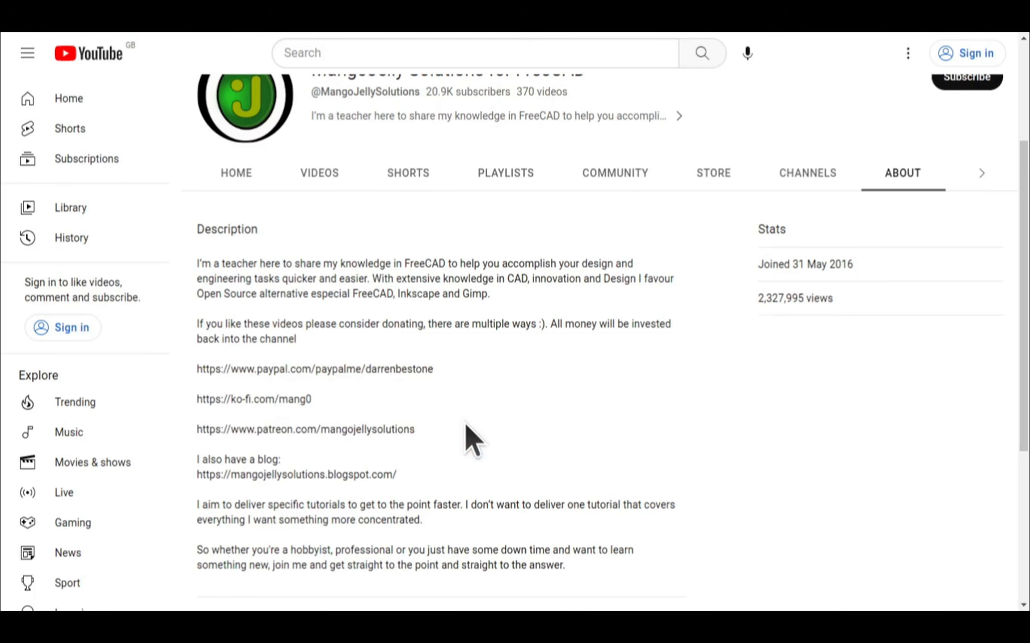